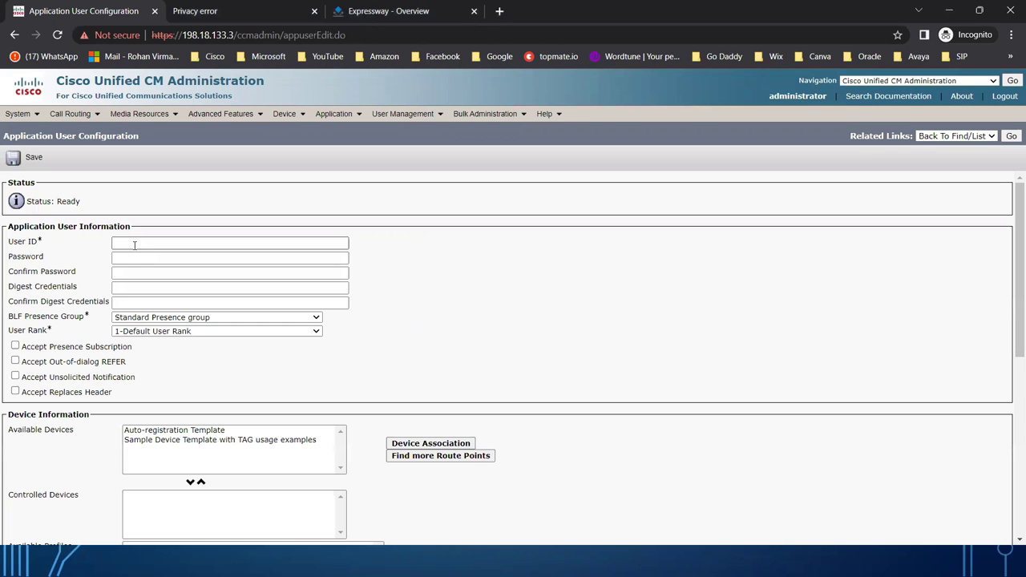
Enter User ID MRA_AXL_User, then type the user's password and confirm it.
left_click(135, 245)
type("M")
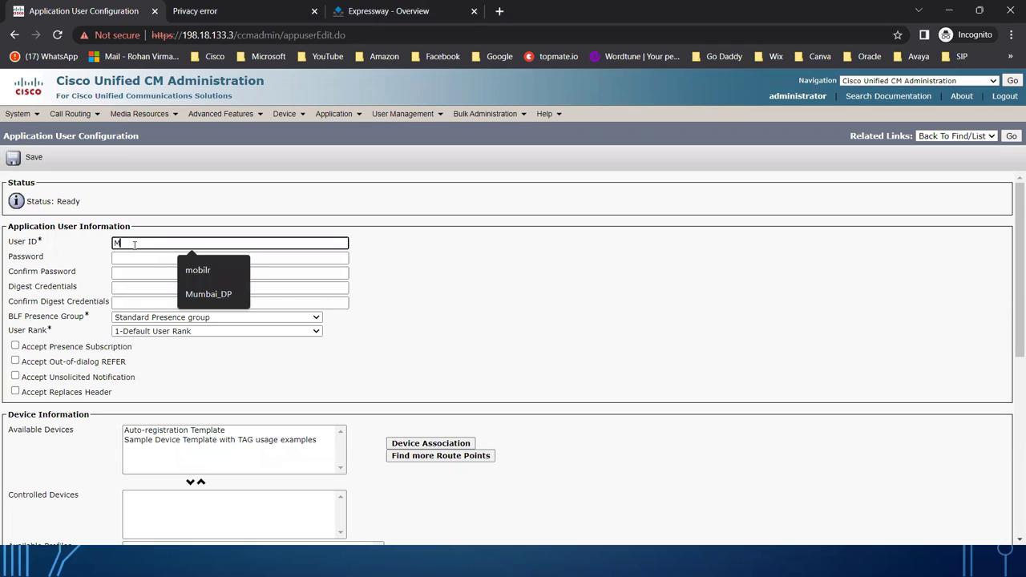
type("RA_AXL_Us")
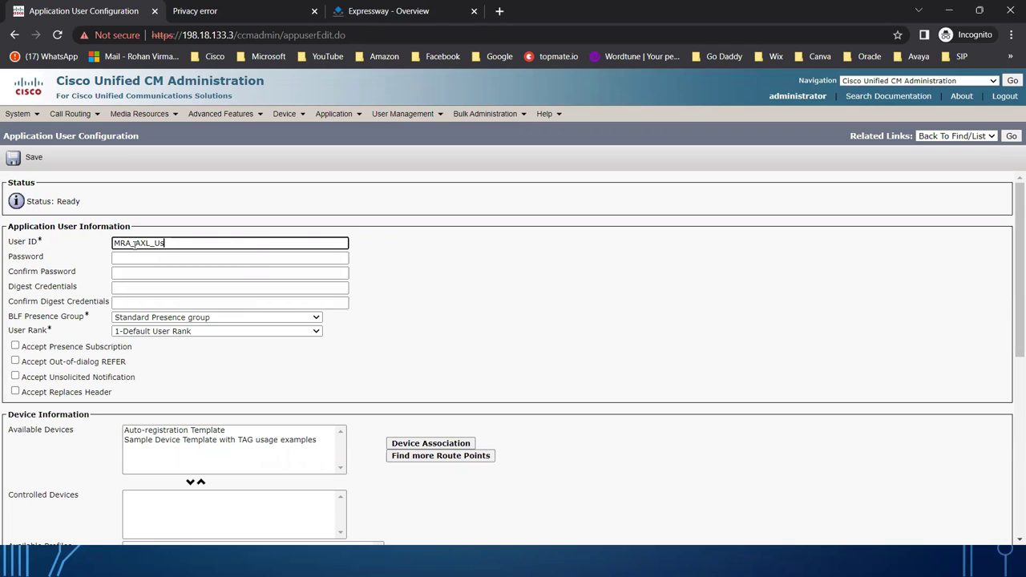
type("er")
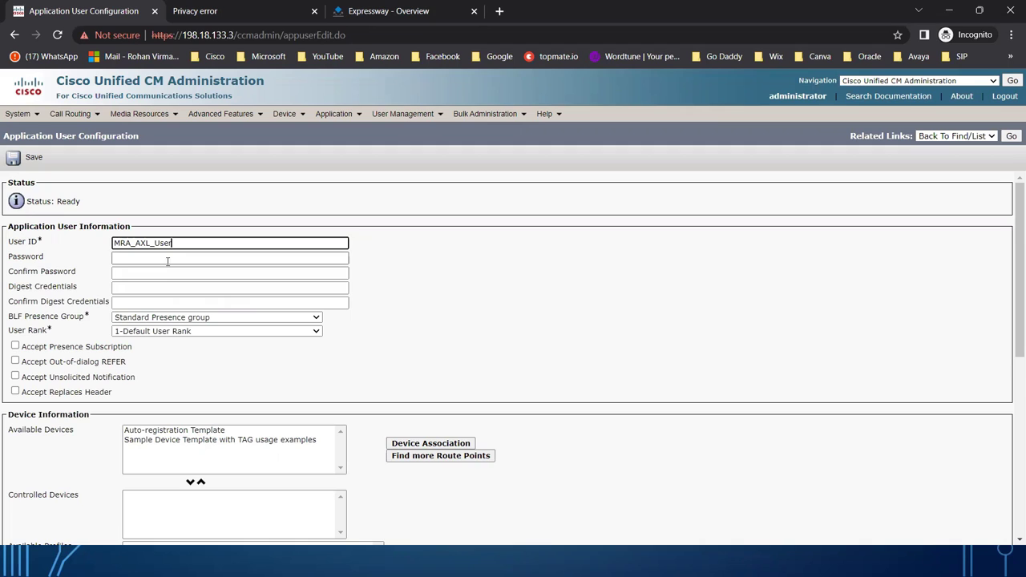
left_click(158, 258)
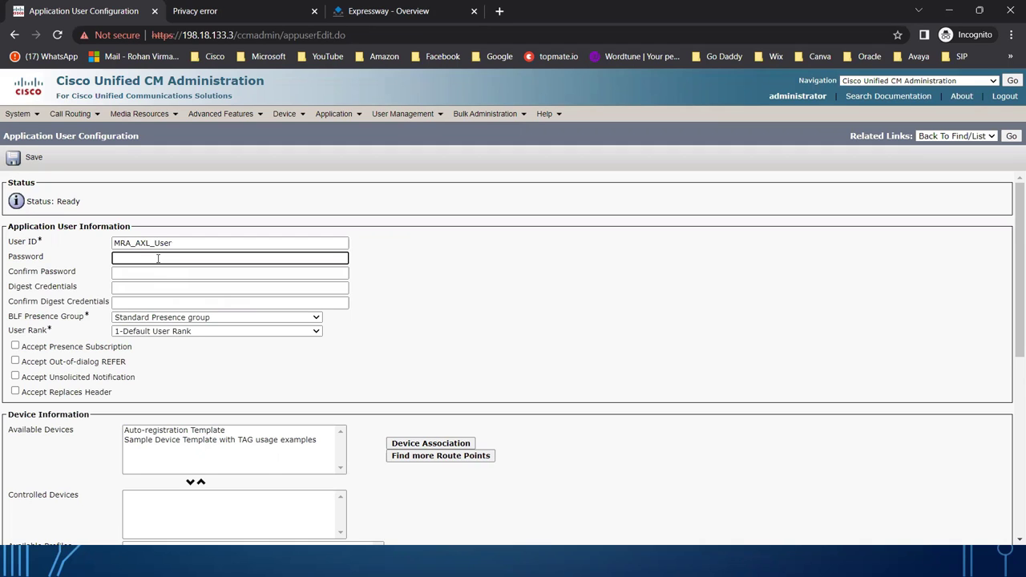
type("C1sco")
key("Tab")
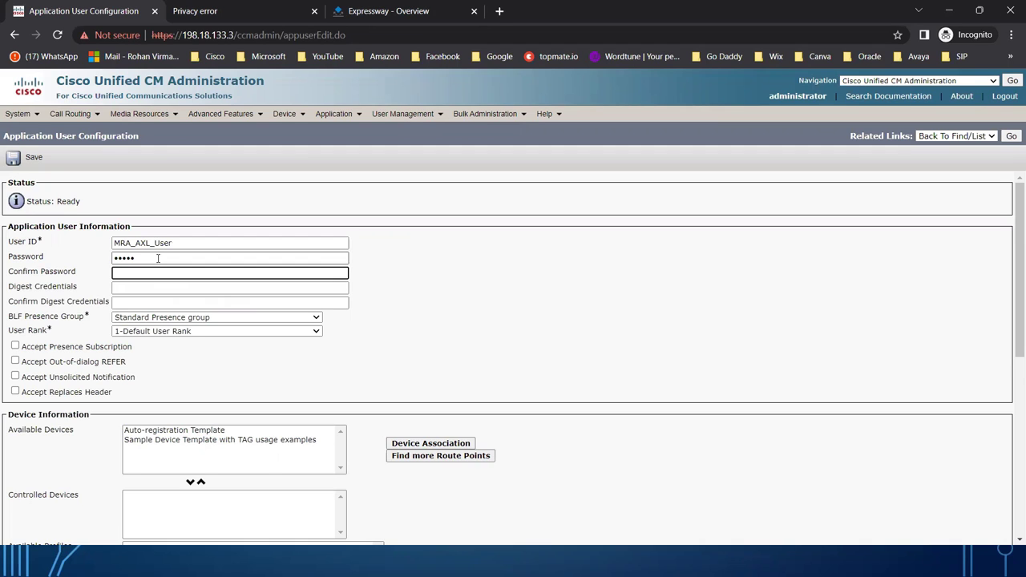
type("C1sco")
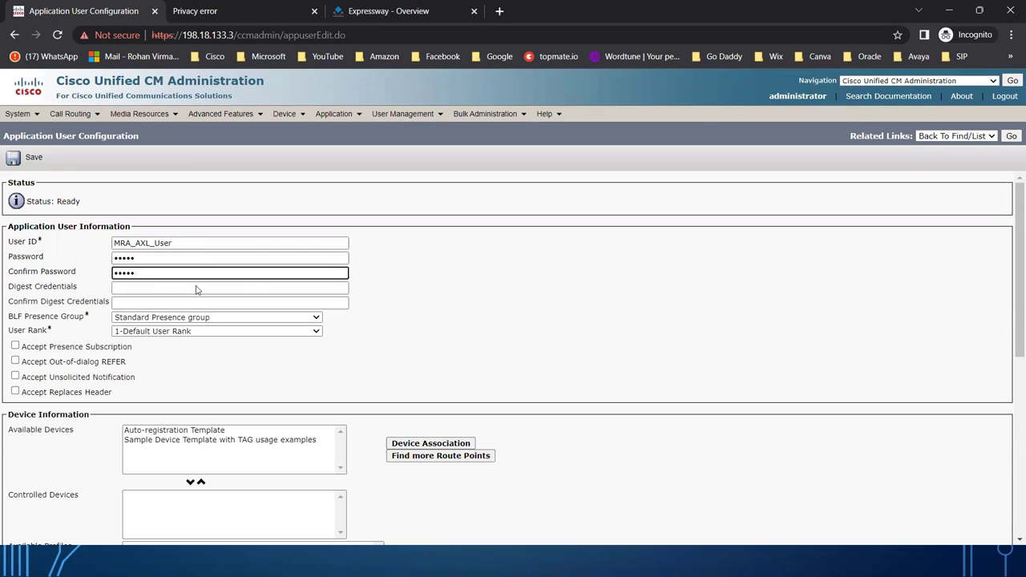
From Permissions Information, open the Find and List Access Control Groups window.
scroll(482, 376, "down", 2)
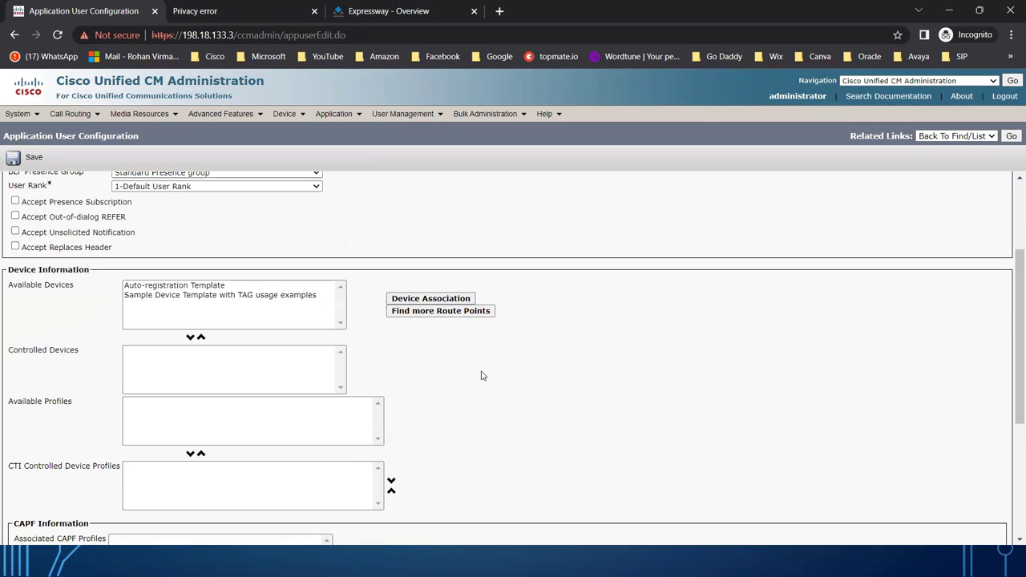
scroll(481, 376, "down", 3)
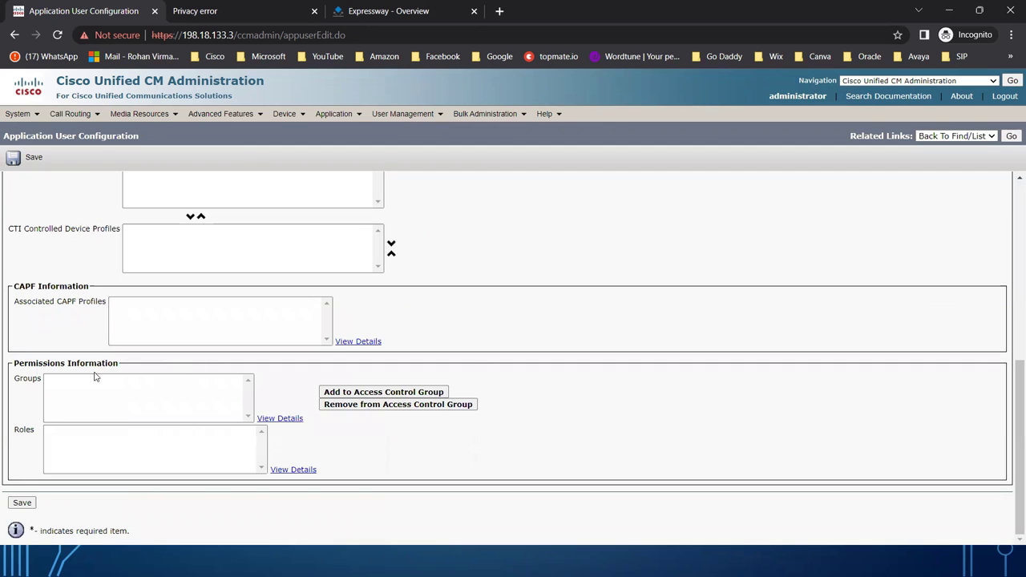
left_click_drag(14, 380, 32, 383)
left_click(24, 434)
double_click(24, 434)
left_click(156, 394)
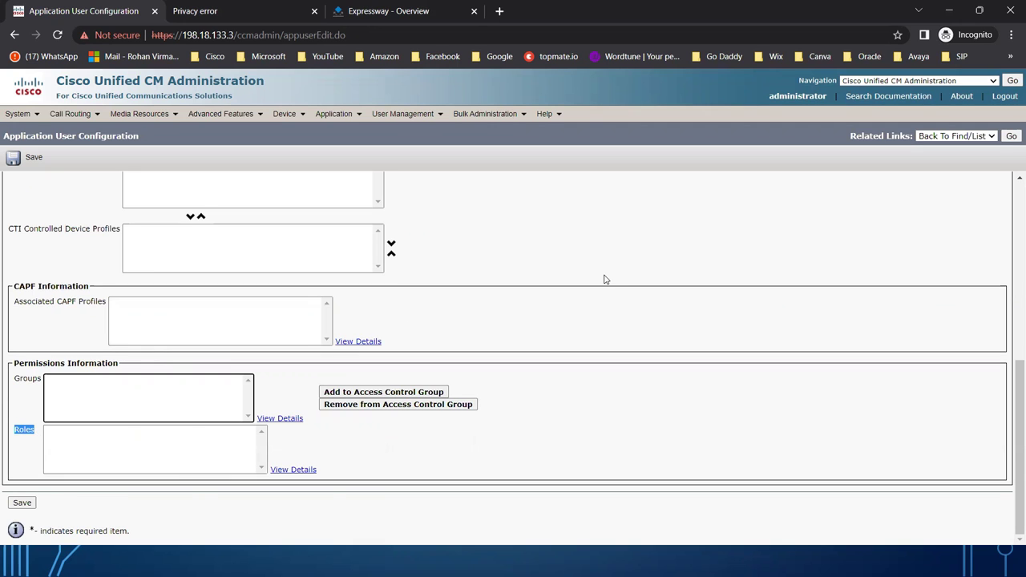
scroll(605, 279, "up", 10)
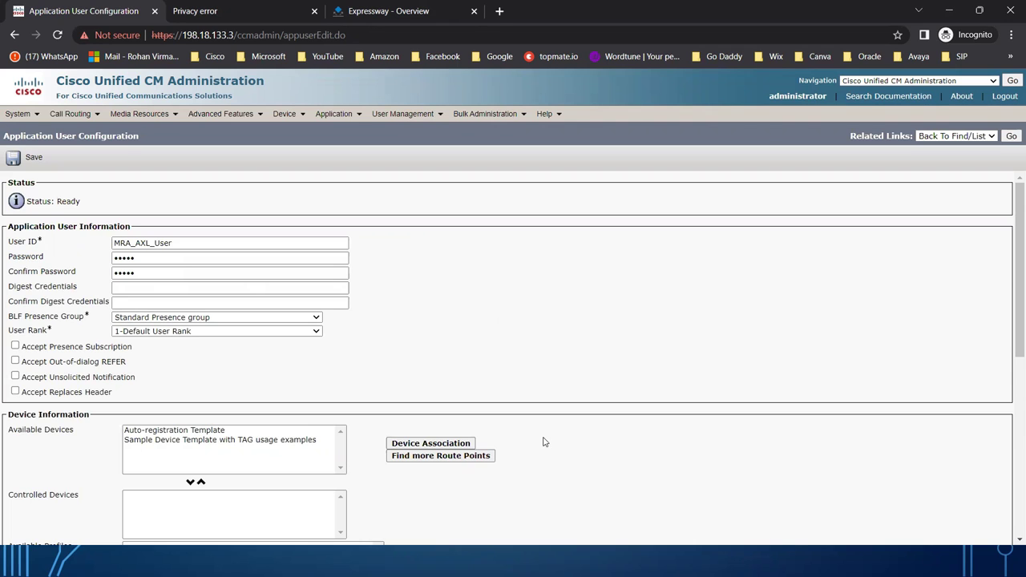
scroll(543, 442, "down", 5)
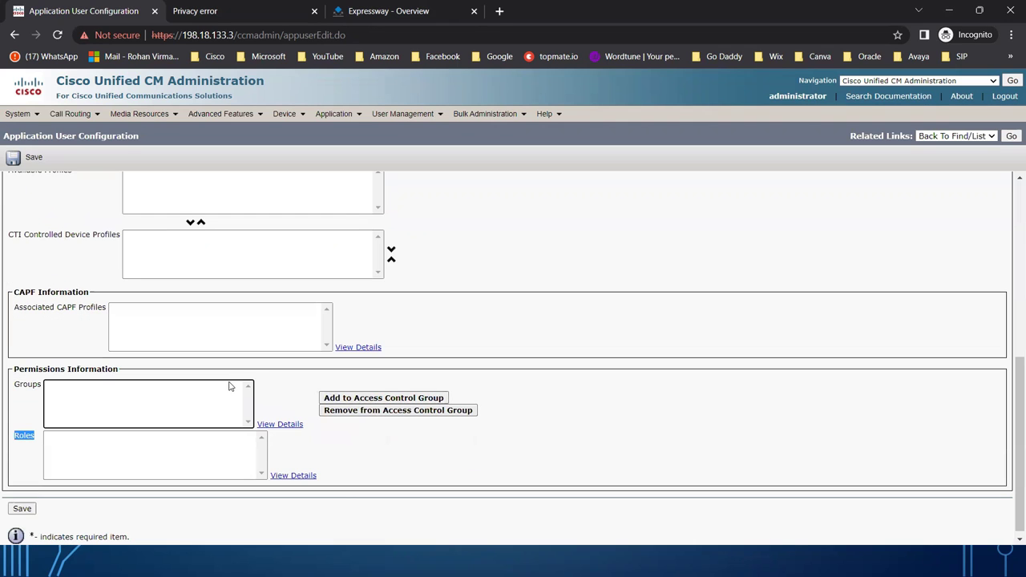
left_click(454, 309)
scroll(460, 308, "up", 5)
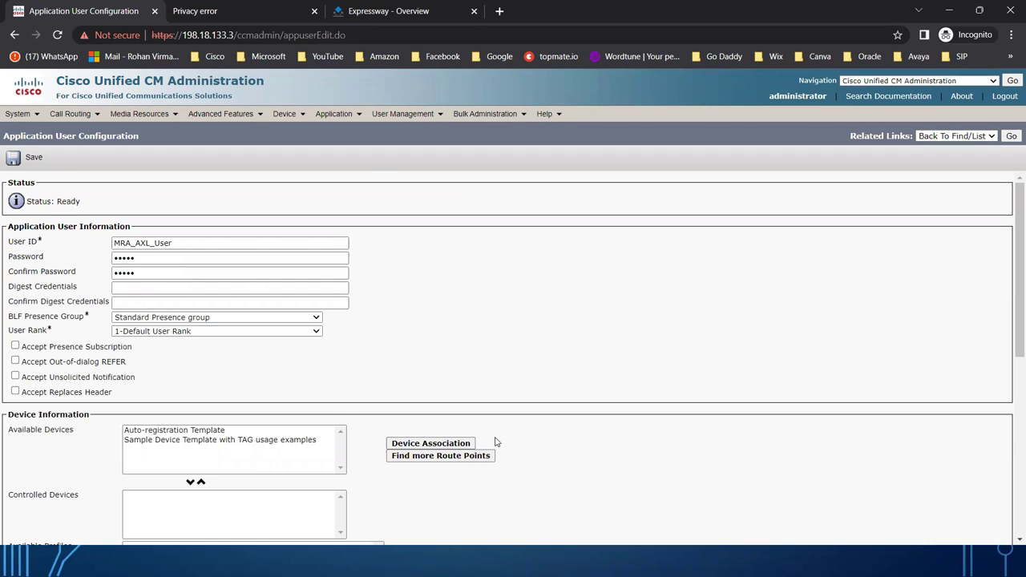
scroll(495, 442, "down", 5)
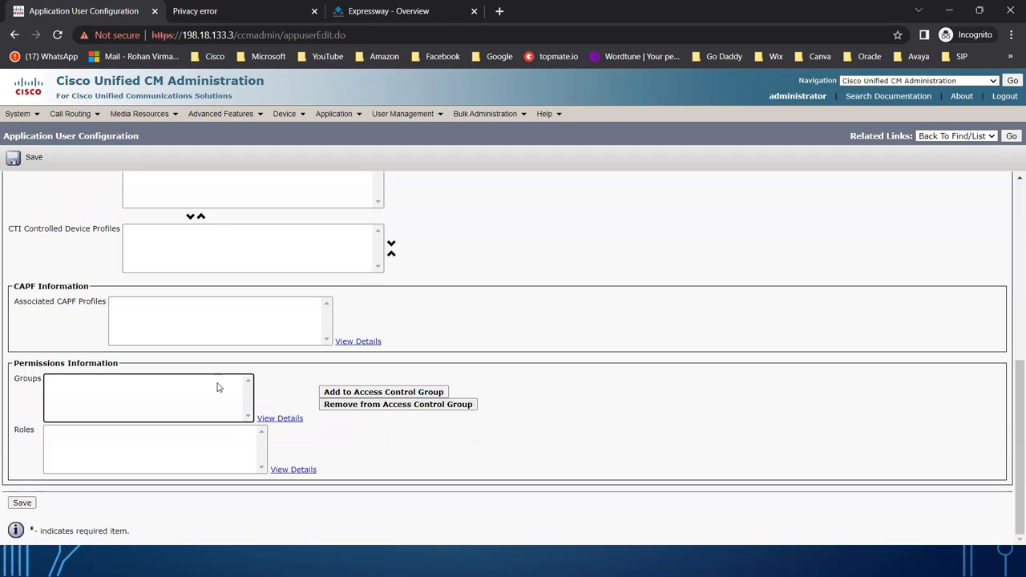
left_click(391, 397)
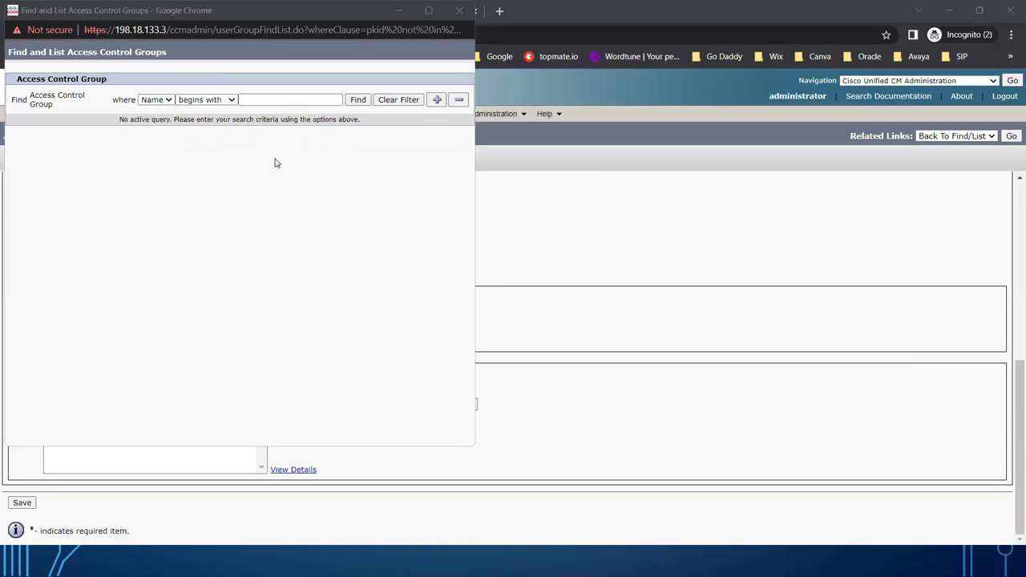
List all access control groups and add Standard CCM Super Users to the user.
left_click(358, 102)
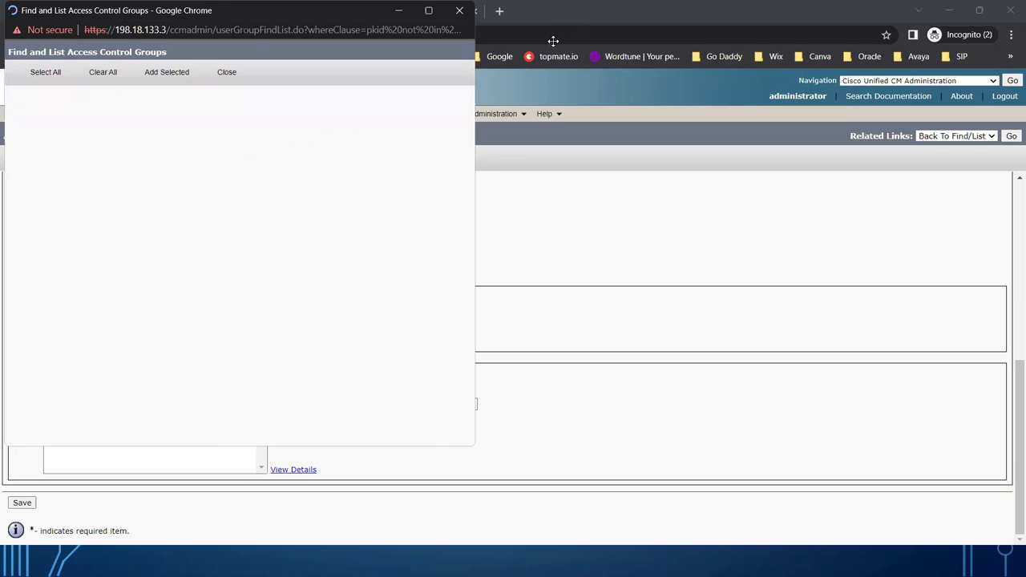
left_click(554, 40)
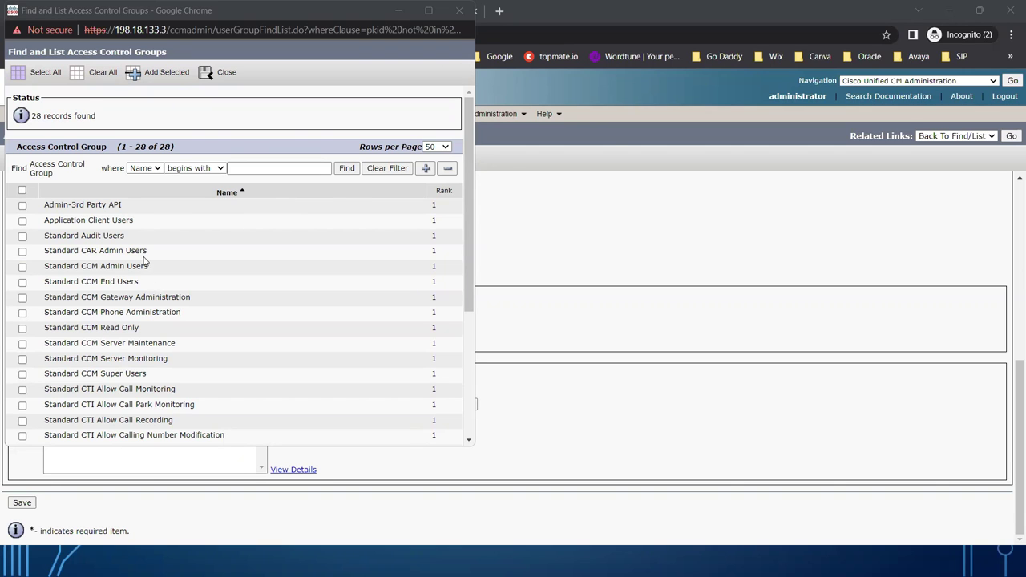
scroll(148, 267, "down", 3)
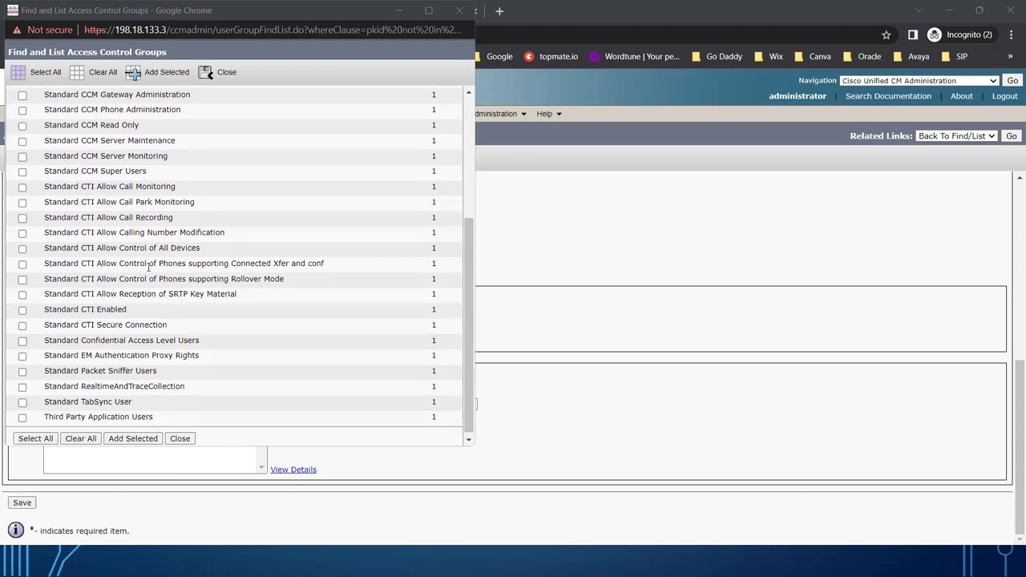
scroll(149, 267, "up", 3)
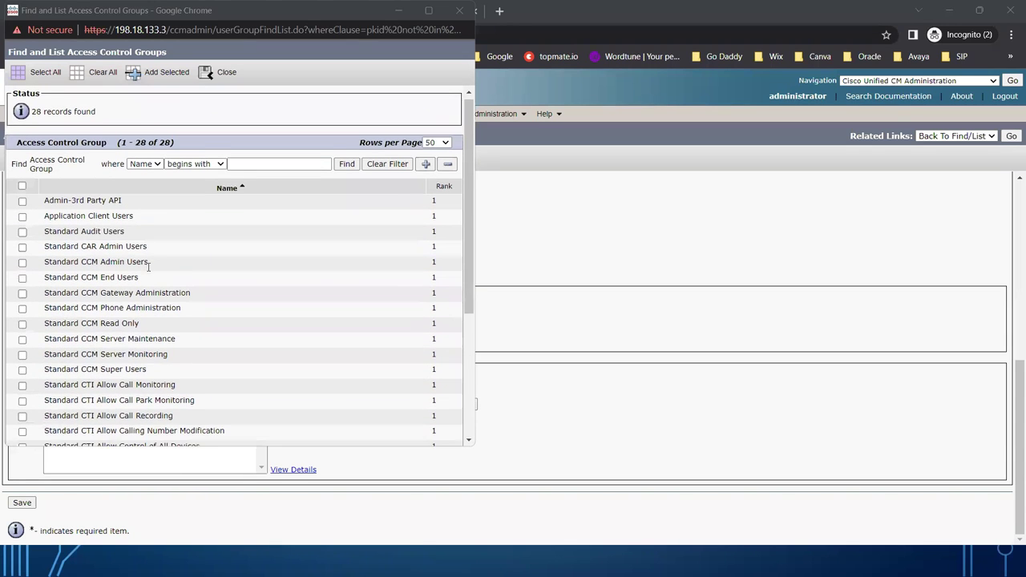
scroll(148, 267, "down", 1)
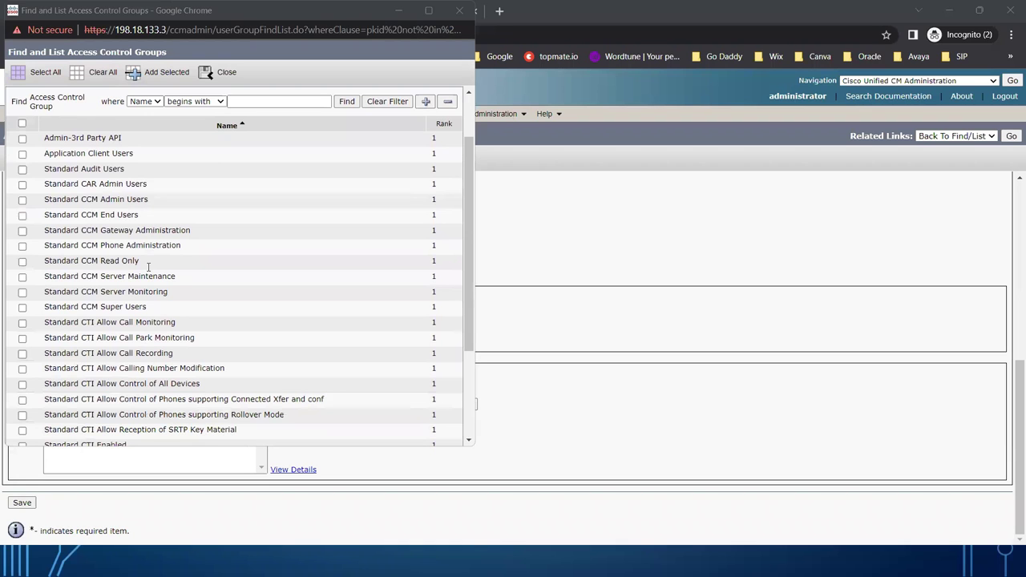
scroll(148, 266, "down", 1)
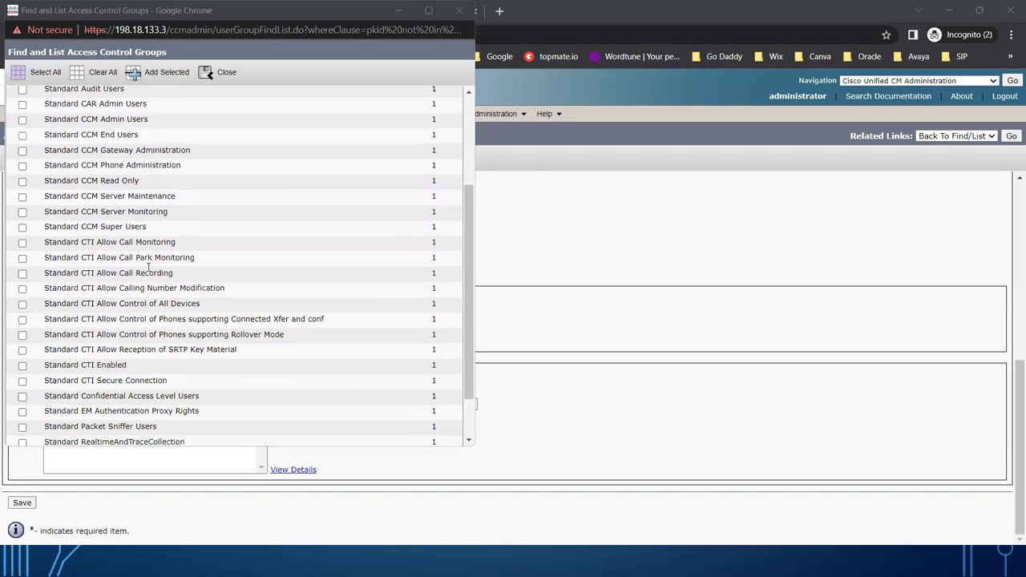
left_click(23, 224)
scroll(237, 282, "down", 1)
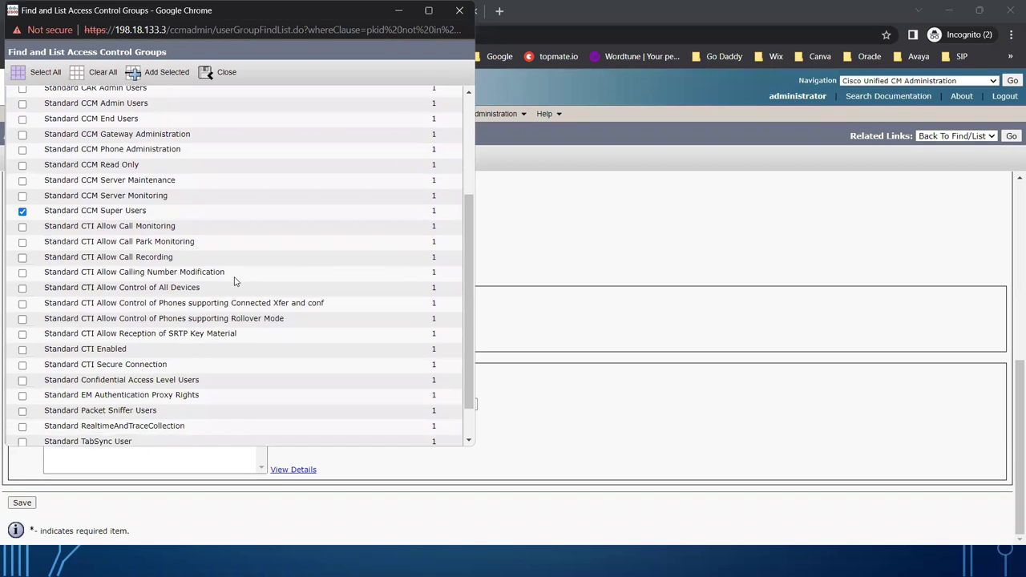
left_click(135, 435)
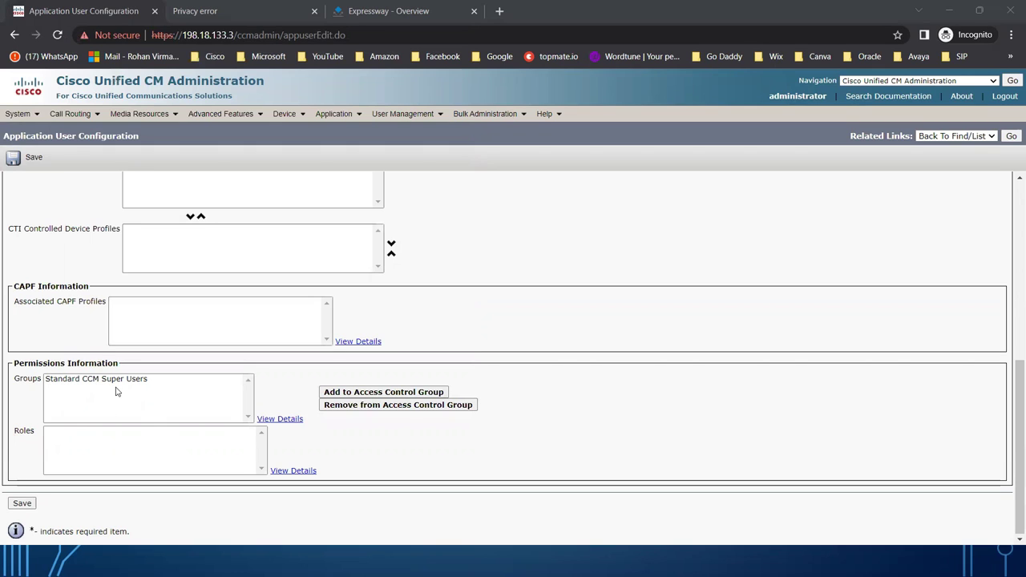
Save the MRA_AXL_User application user.
left_click(22, 505)
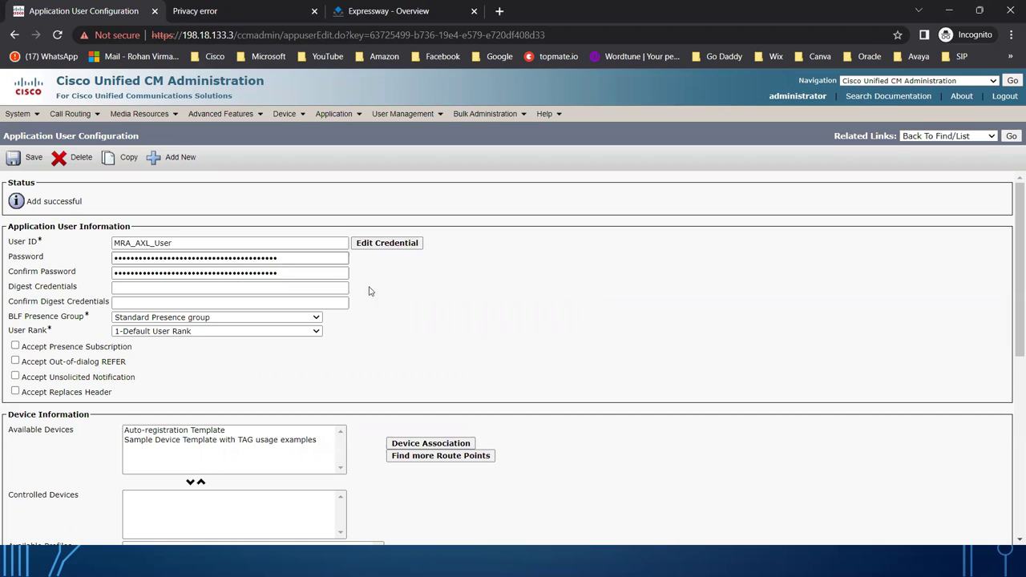
scroll(495, 314, "down", 5)
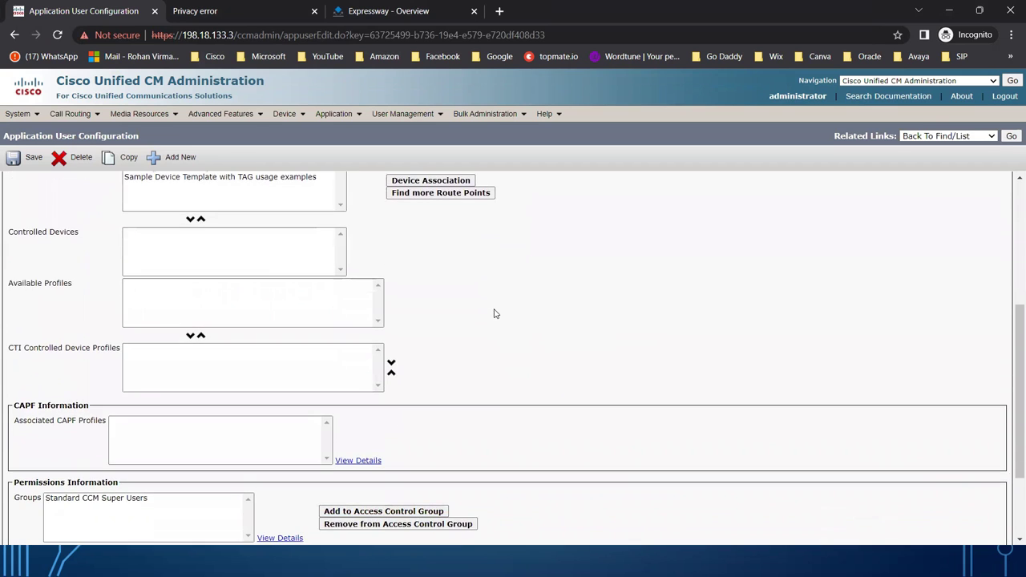
scroll(495, 314, "down", 1)
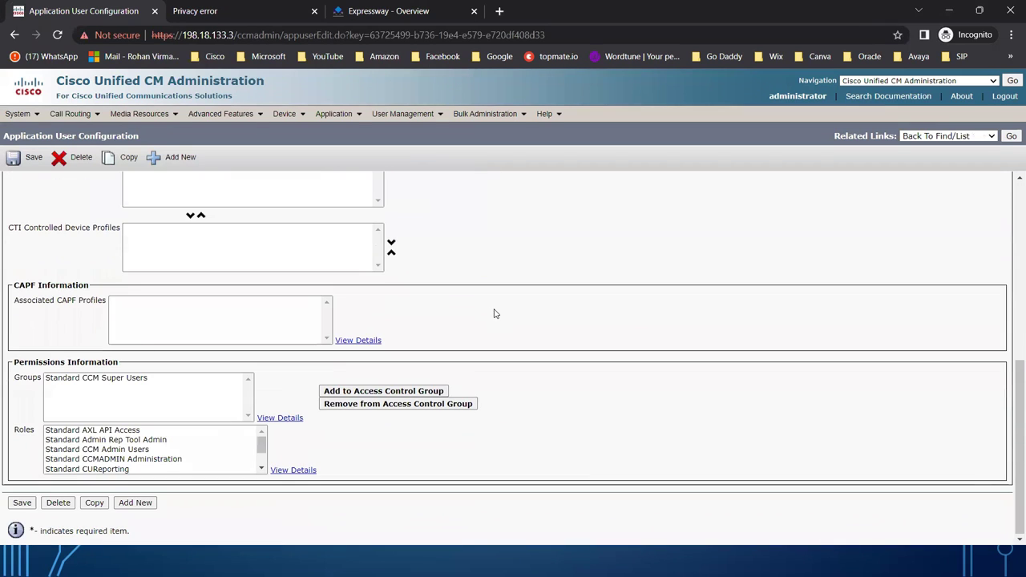
Review the roles Standard CCM Super Users grants, such as Standard AXL API Access, then return to the slides.
left_click(68, 382)
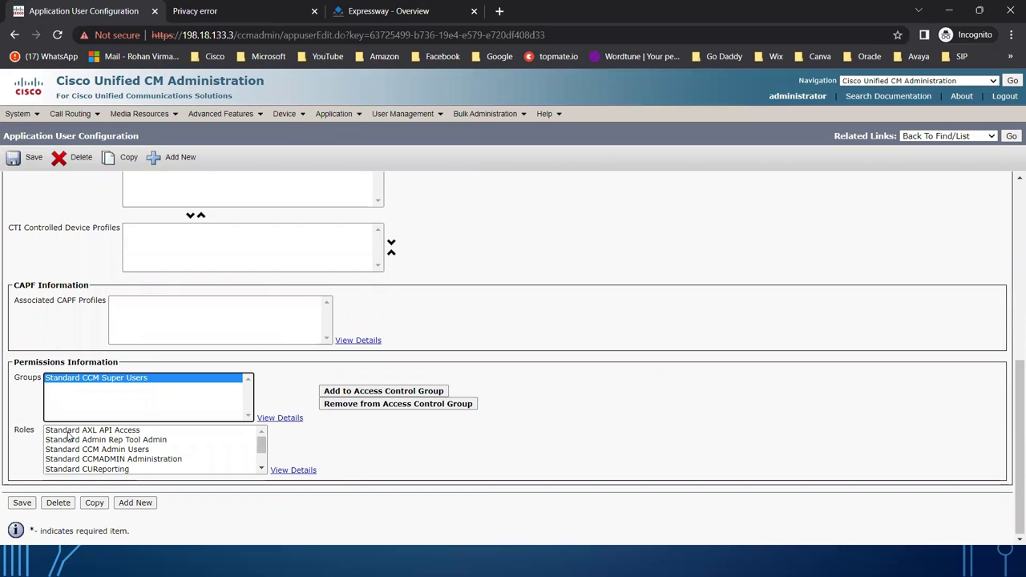
left_click(129, 435)
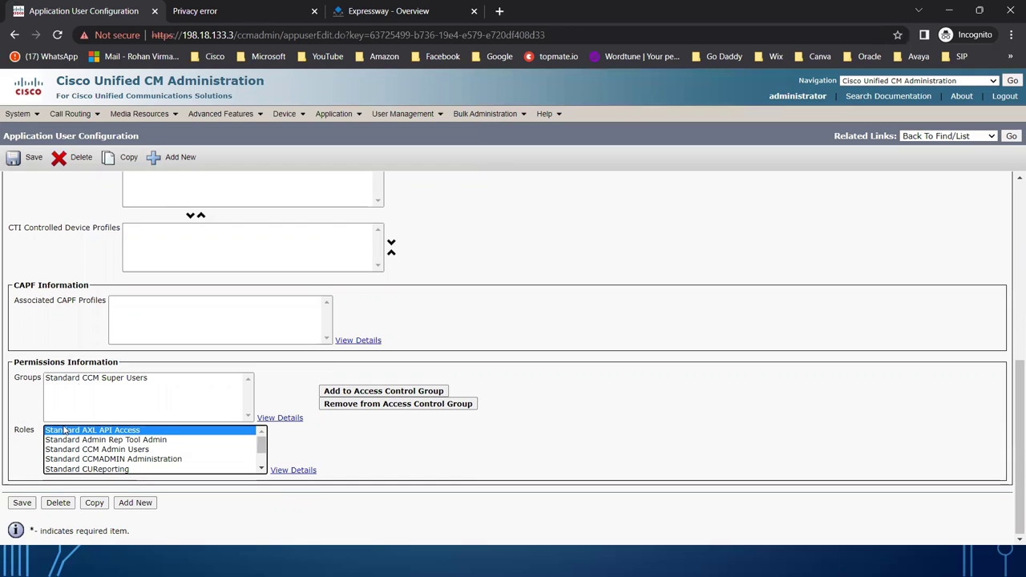
left_click(104, 444)
left_click(129, 452)
left_click(157, 458)
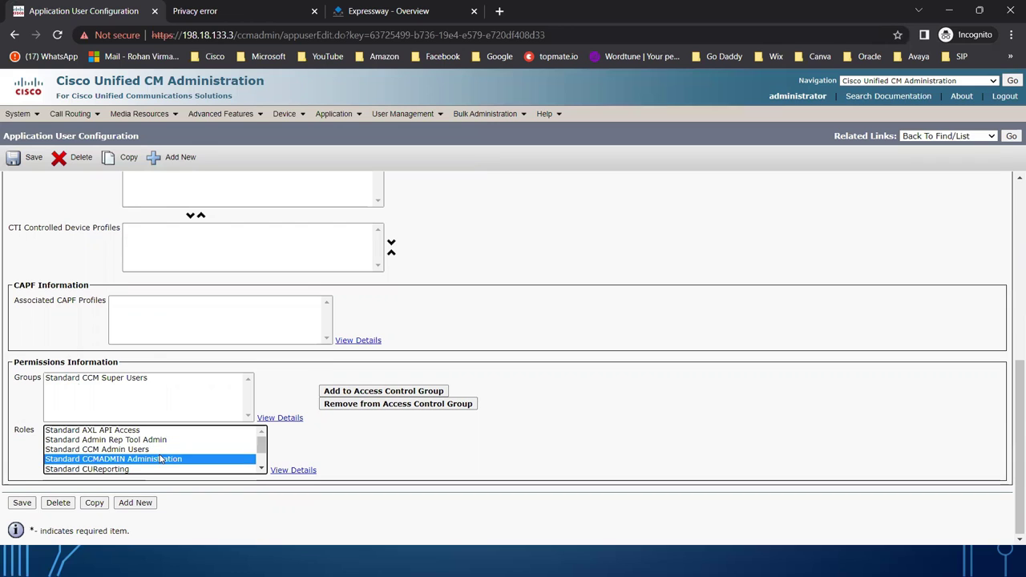
left_click(117, 469)
left_click(262, 470)
left_click(263, 470)
left_click(262, 469)
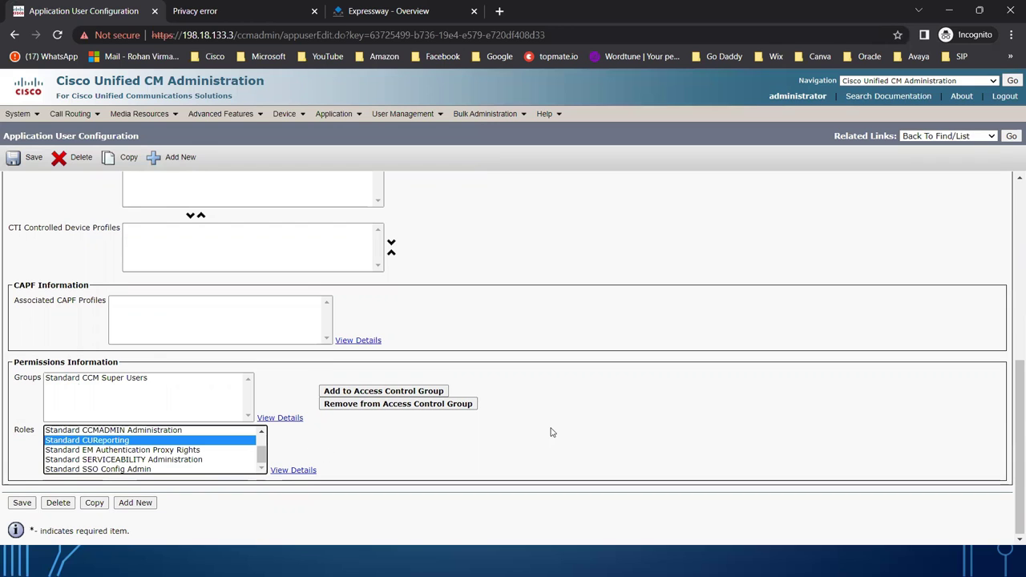
scroll(551, 433, "up", 5)
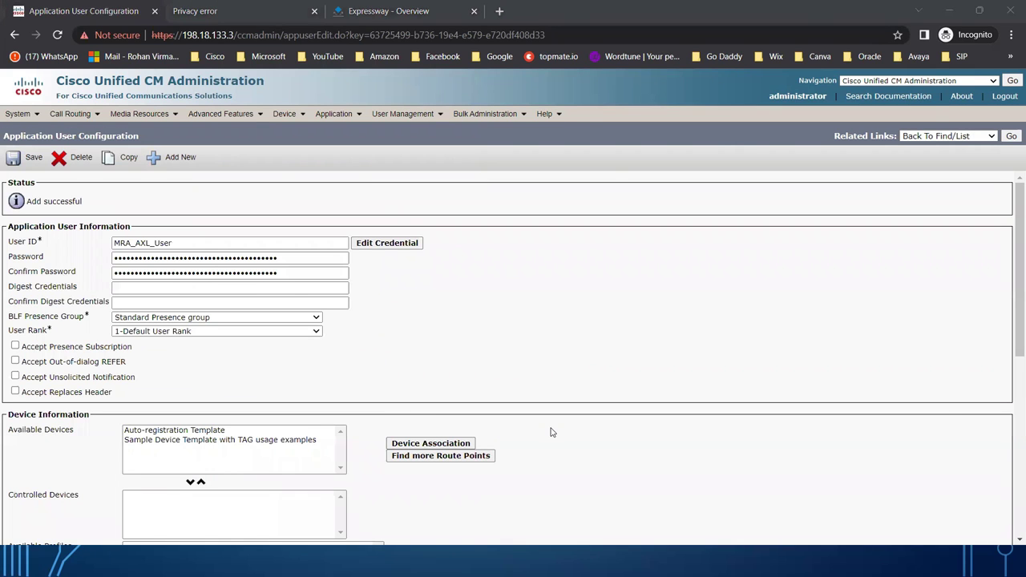
key("alt+Tab")
key("alt+Tab")
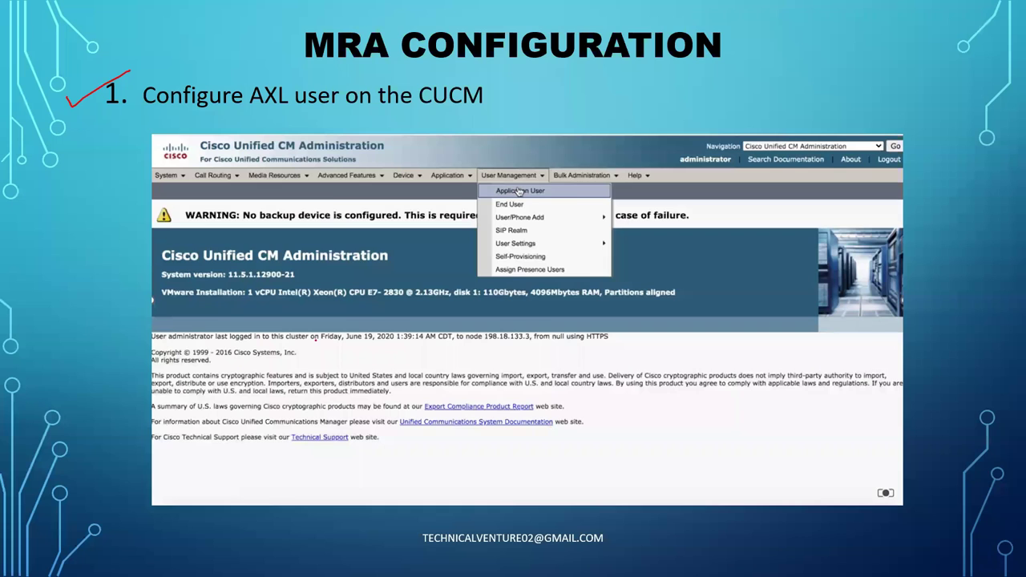
Advance to the '2. Enable MRA' slide, underline its heading, and return to the browser.
key("Right")
left_click_drag(105, 109, 239, 106)
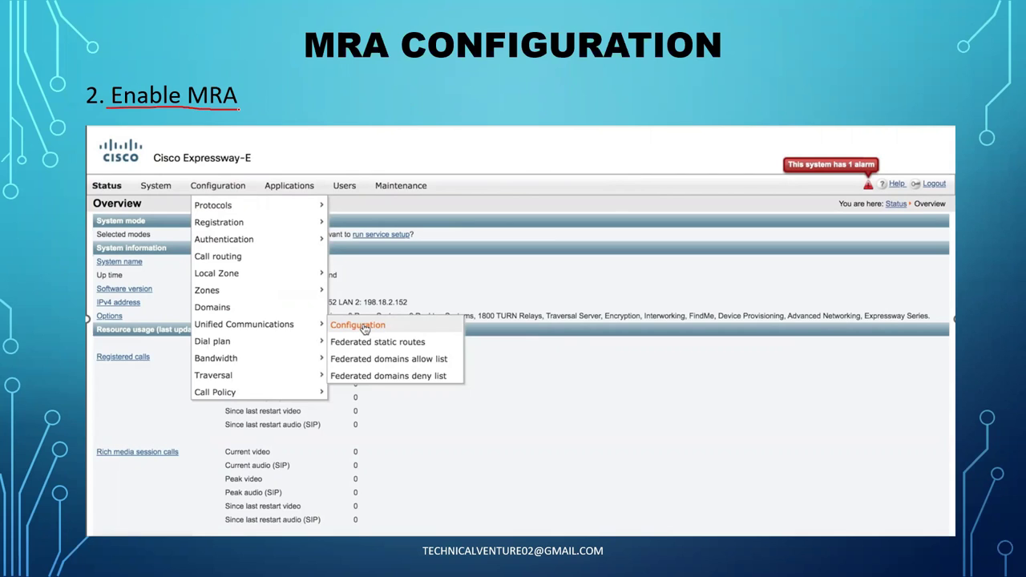
key("alt+Tab")
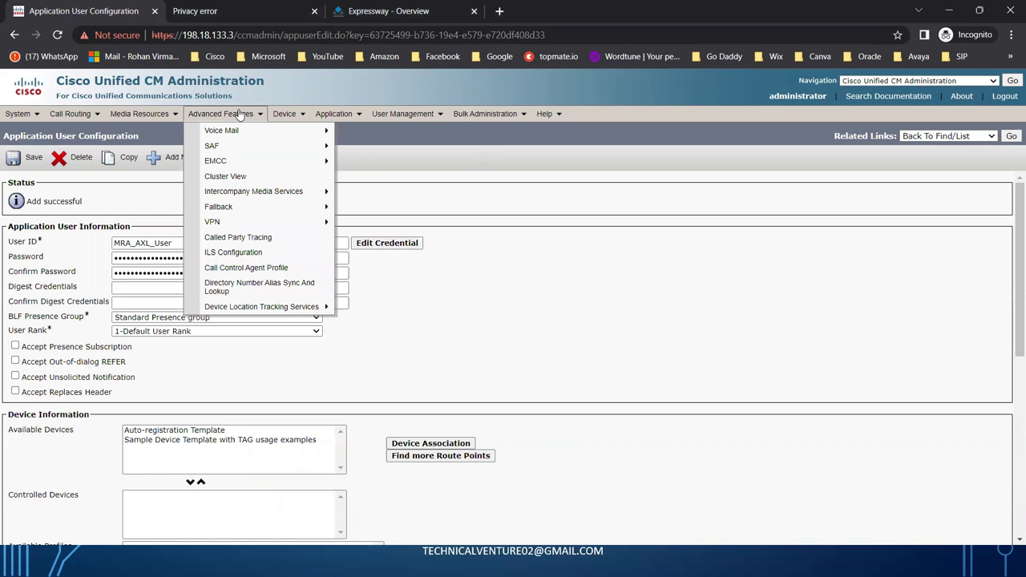
Proceed past the certificate privacy warning to the Expressway-C site.
left_click(213, 13)
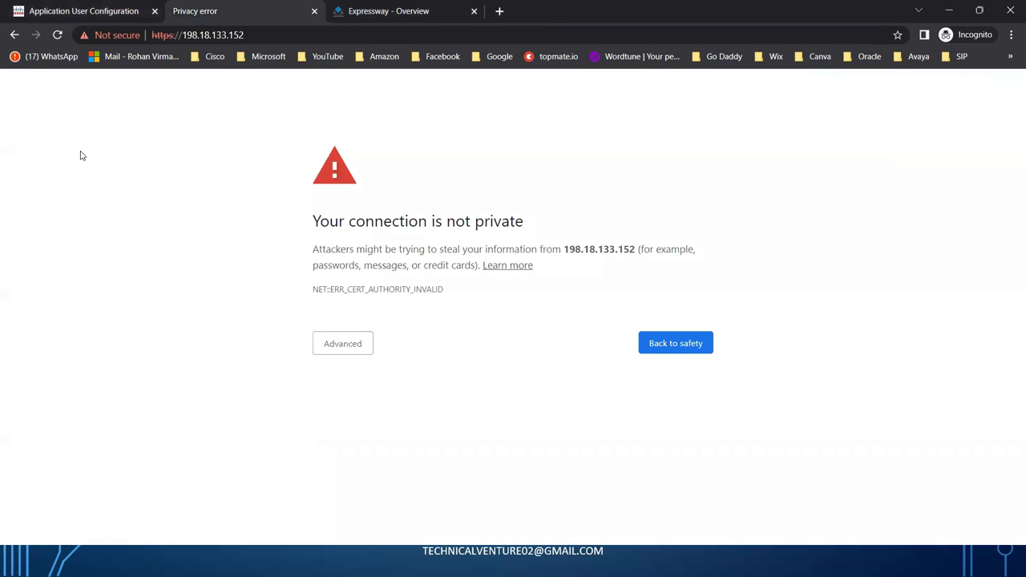
left_click(337, 346)
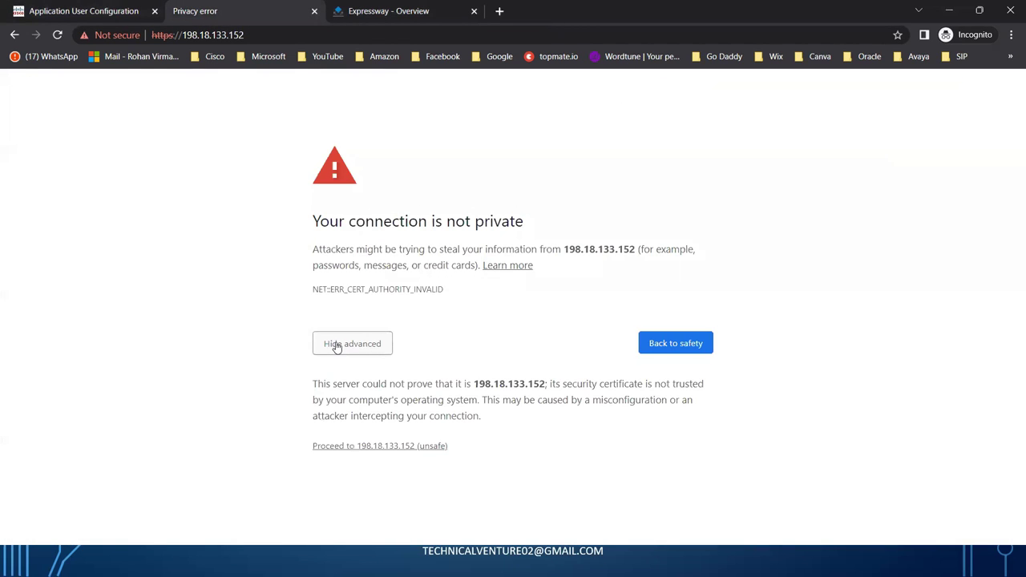
left_click(391, 447)
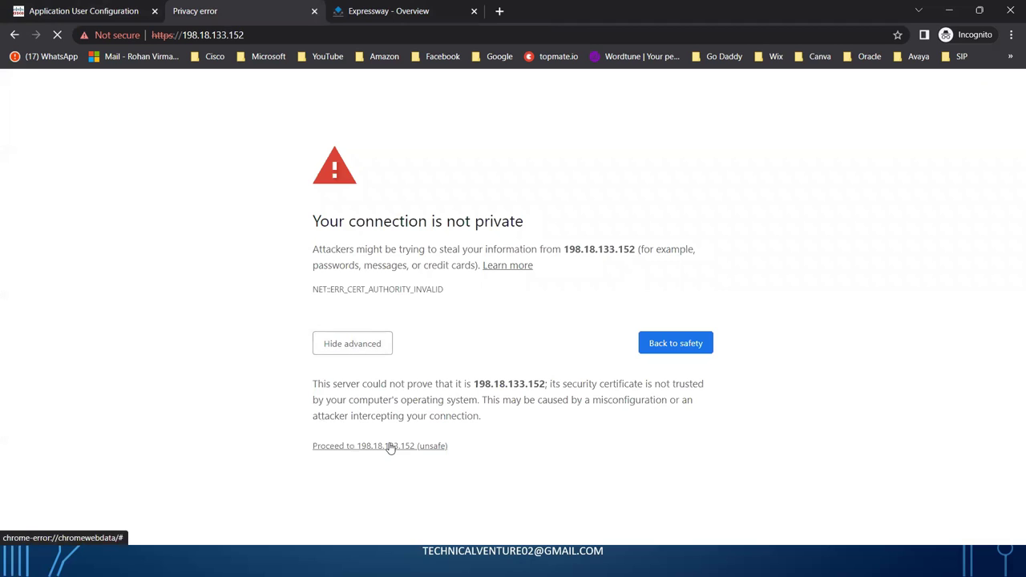
Log in with the admin username and password to reach Status Overview.
type("admin")
key("Tab")
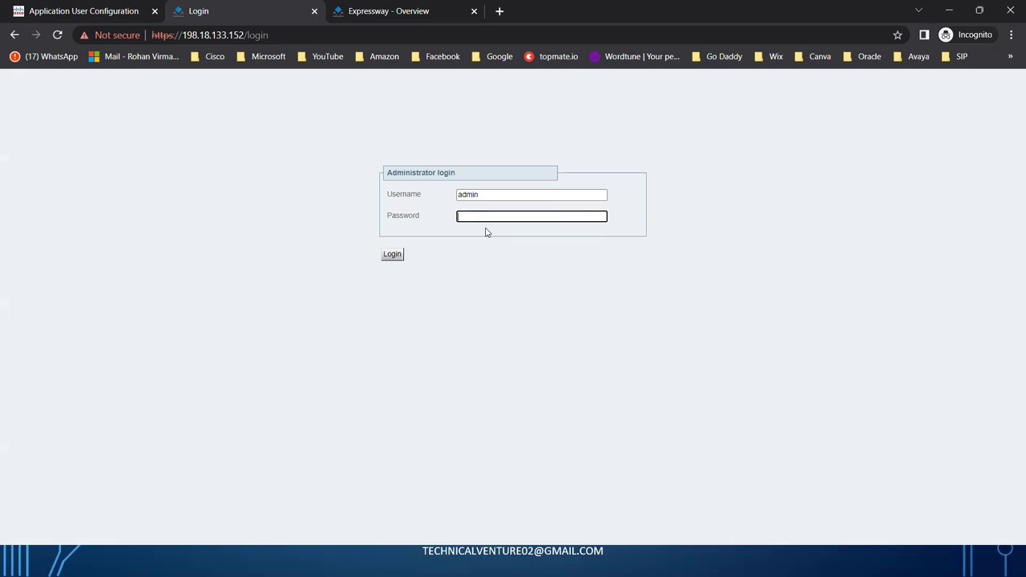
type("C1sco12345")
key("Return")
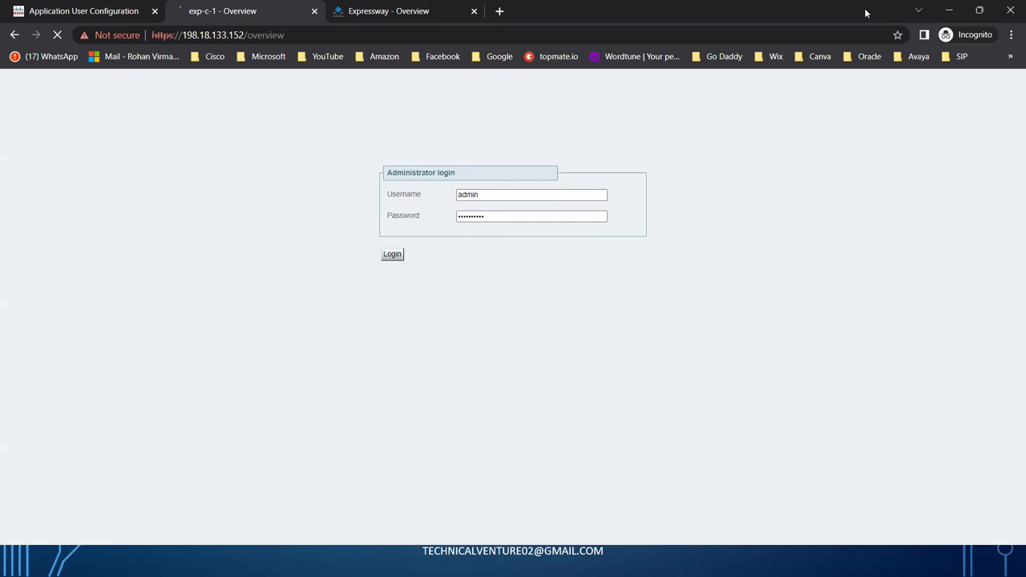
left_click_drag(167, 100, 66, 99)
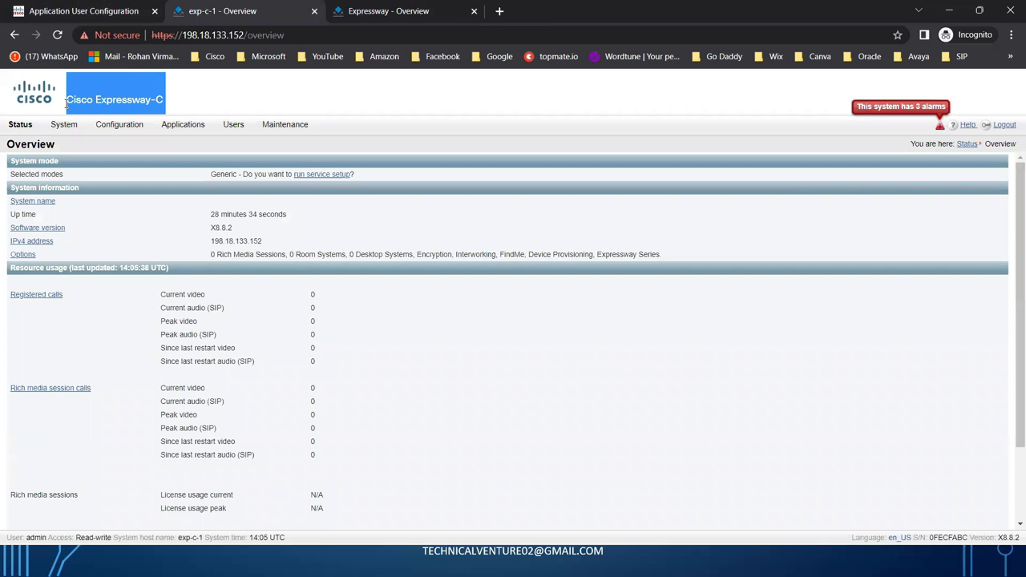
Navigate to Configuration > Unified Communications > Configuration on Expressway-C.
left_click(617, 320)
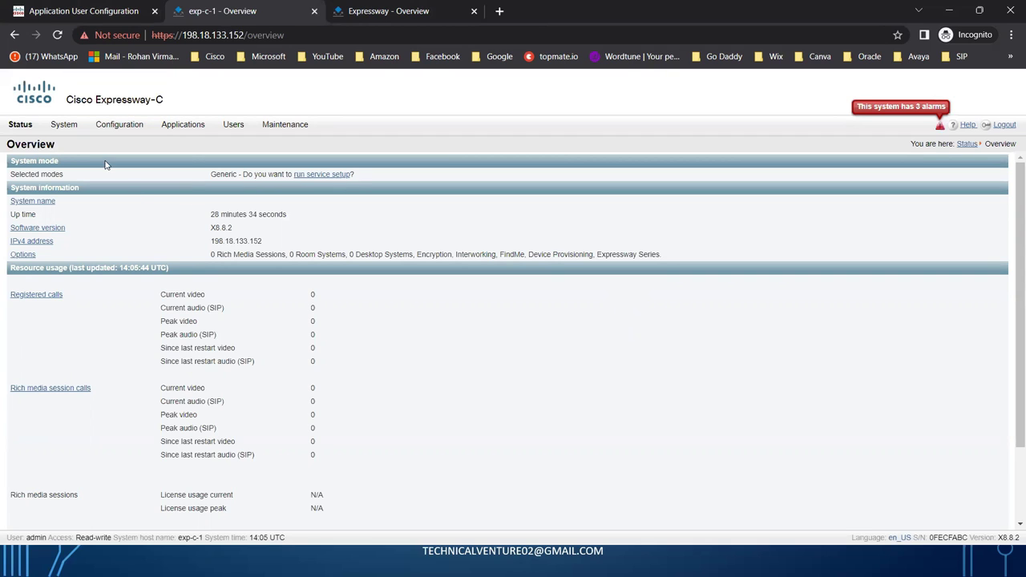
left_click(79, 127)
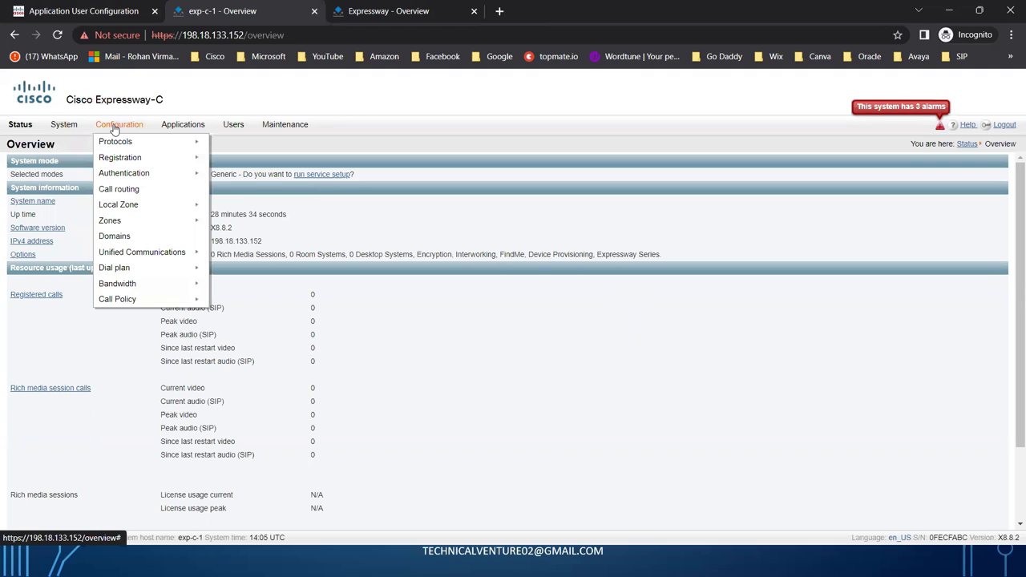
mouse_move(151, 257)
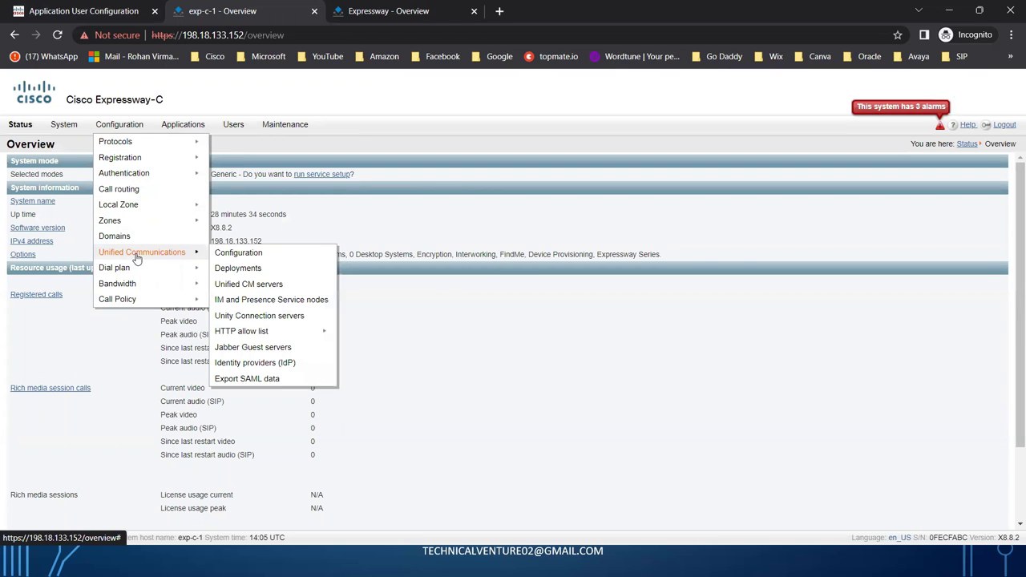
left_click(276, 256)
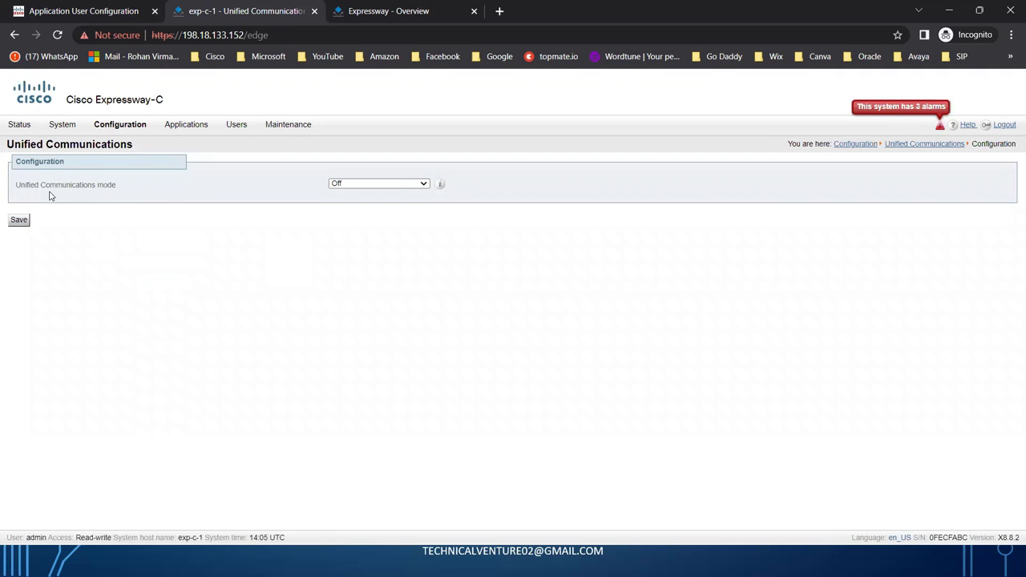
Change Unified Communications mode from Off to Mobile and remote access, save, and go to Expressway-E.
left_click_drag(126, 190, 16, 192)
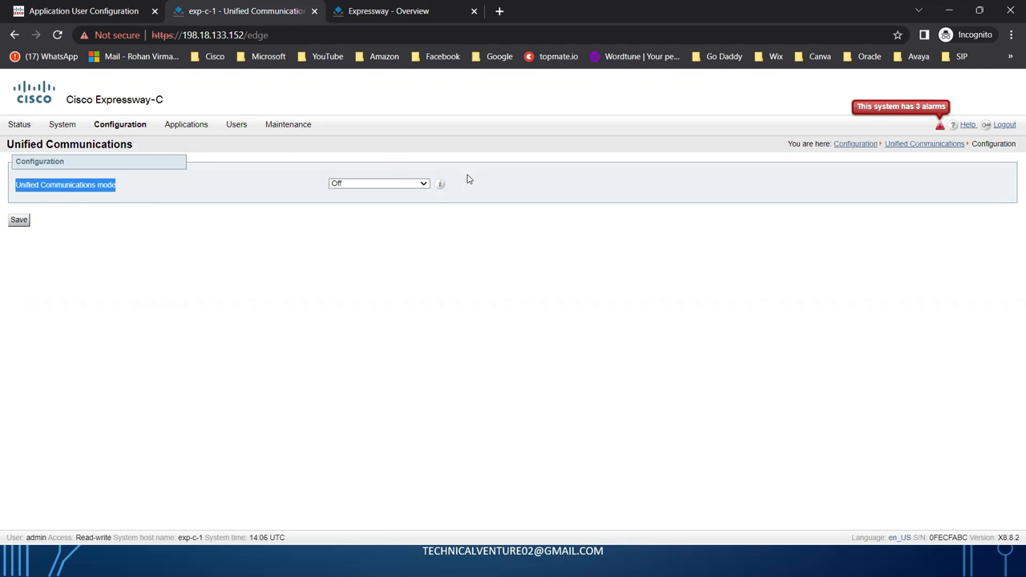
left_click(425, 185)
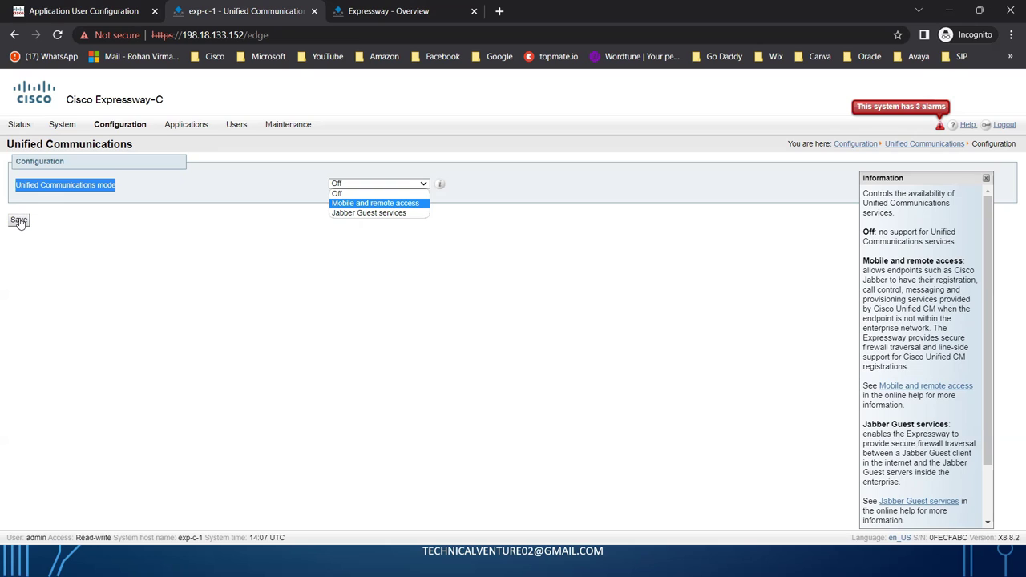
left_click(375, 204)
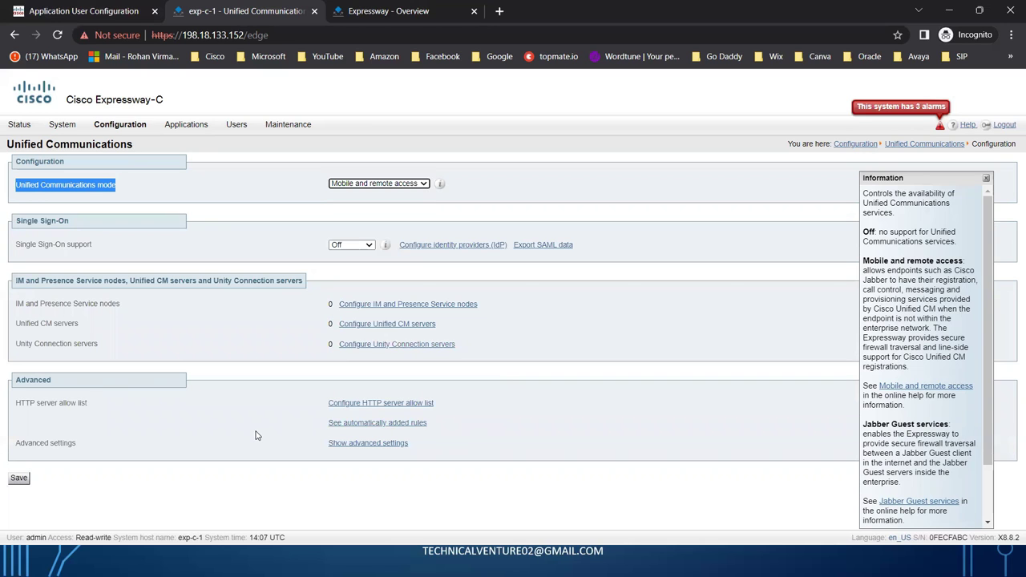
left_click(20, 481)
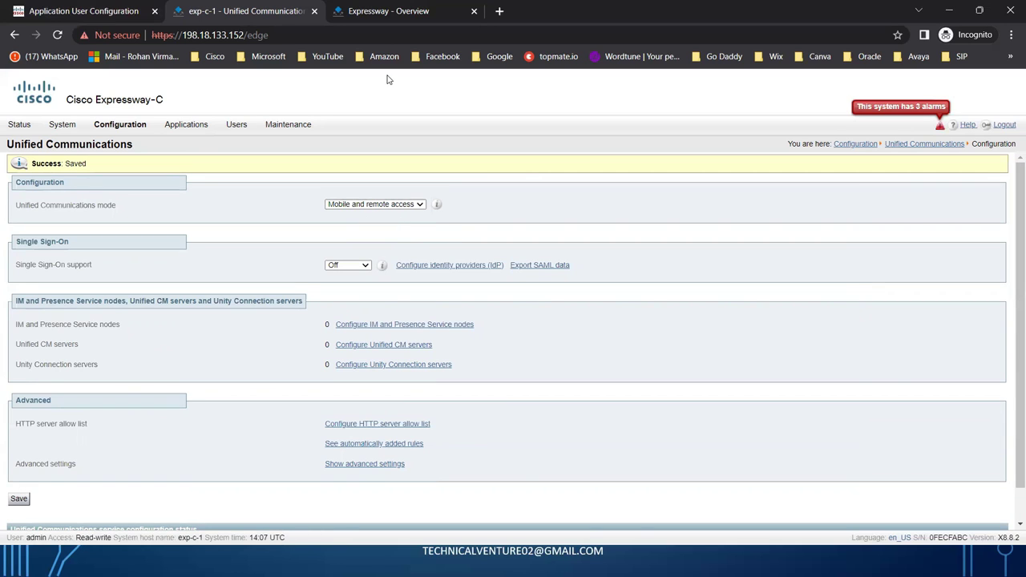
left_click(389, 12)
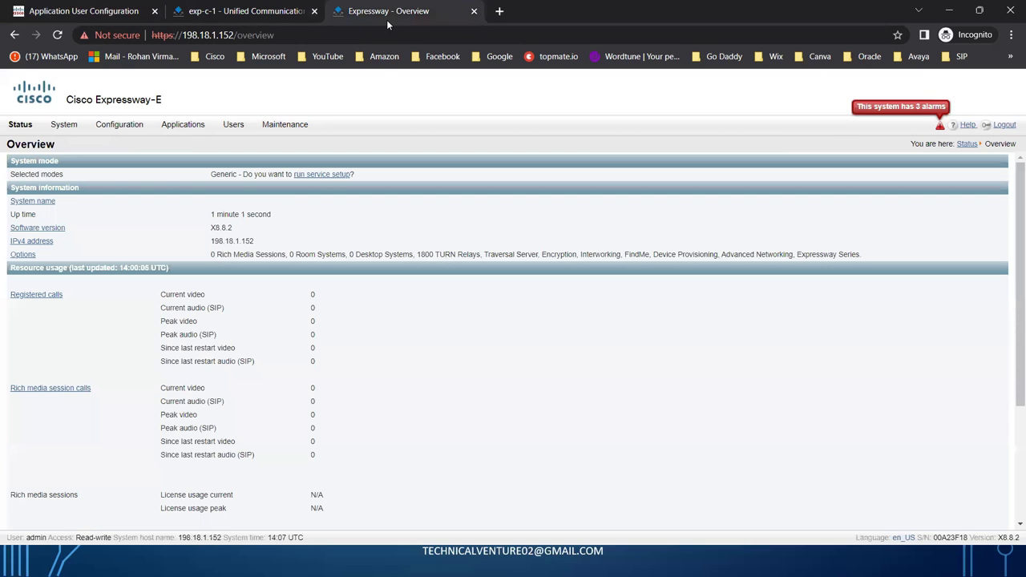
On Expressway-E, save Unified Communications mode as Mobile and remote access, then return to Expressway-C.
left_click_drag(183, 105, 69, 103)
left_click(393, 102)
mouse_move(126, 129)
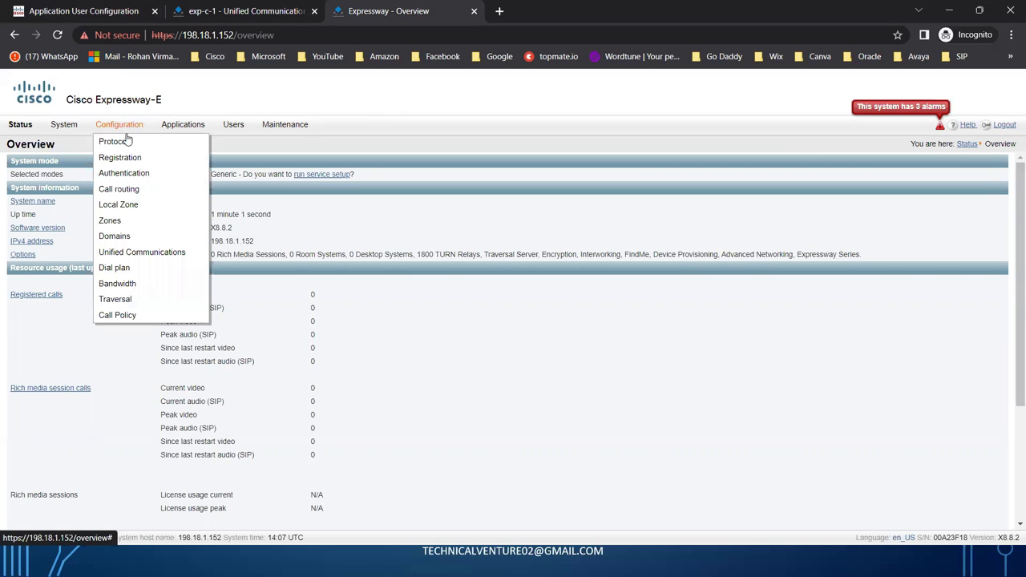
mouse_move(161, 251)
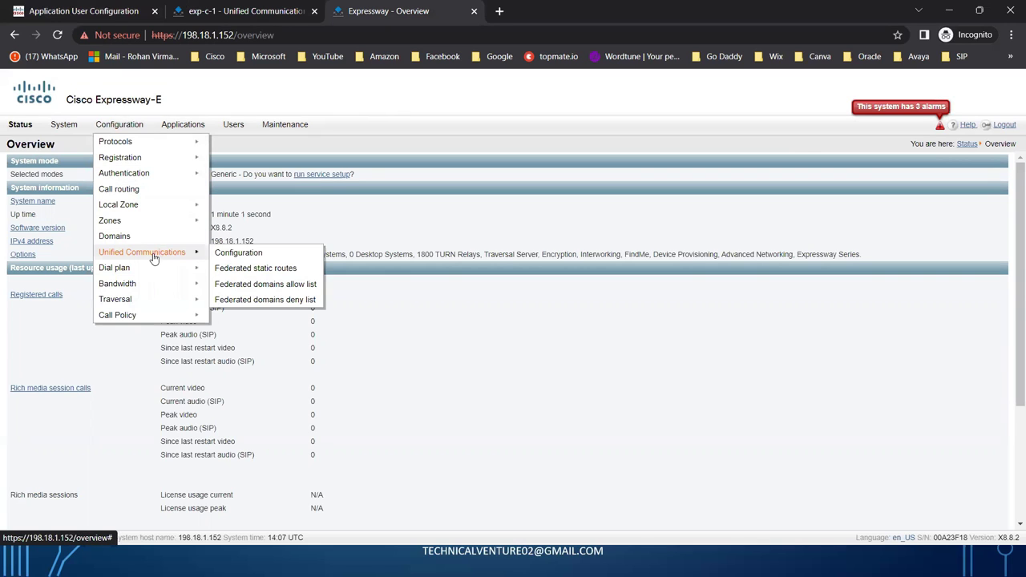
left_click(263, 254)
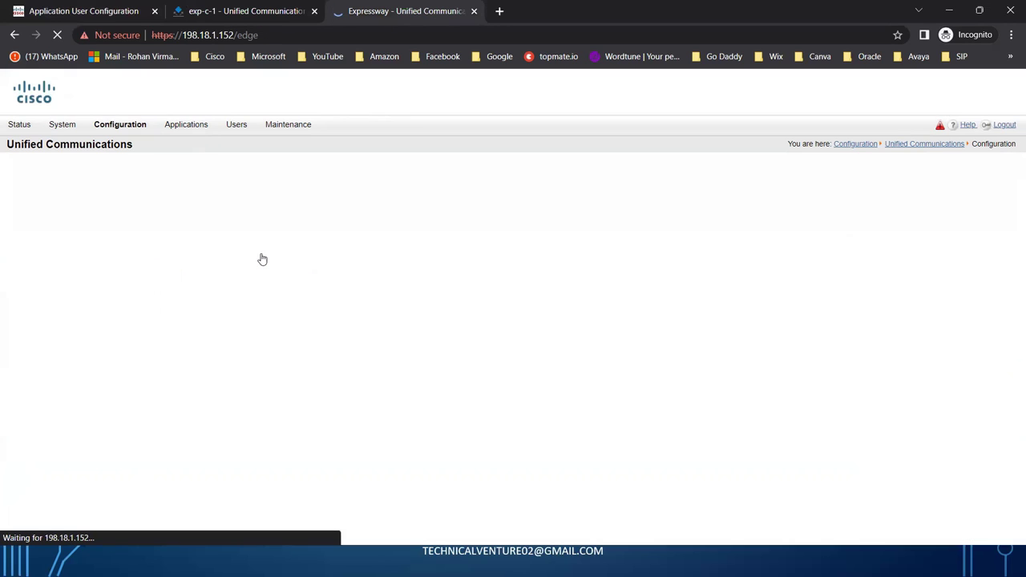
left_click(418, 183)
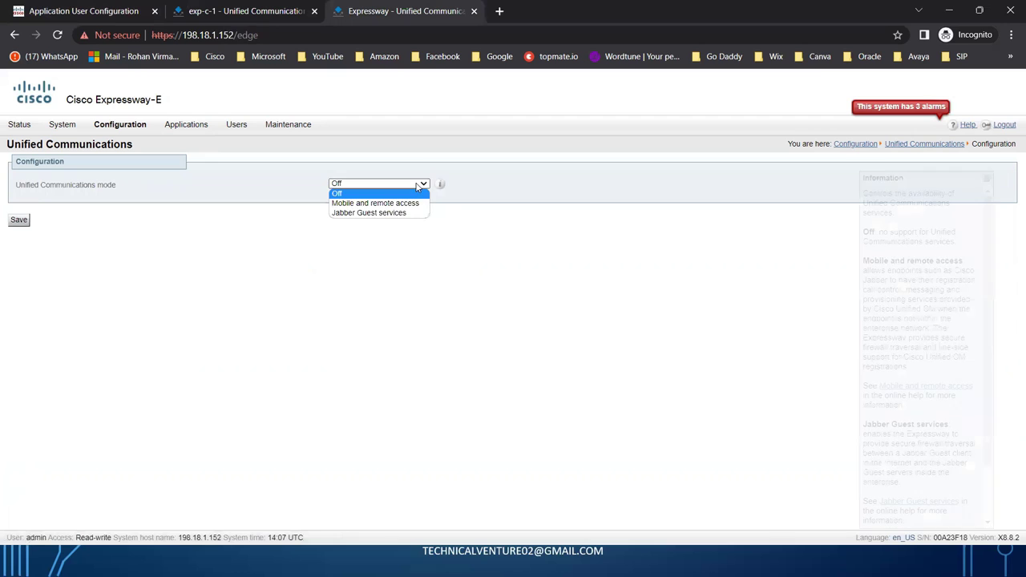
left_click(373, 203)
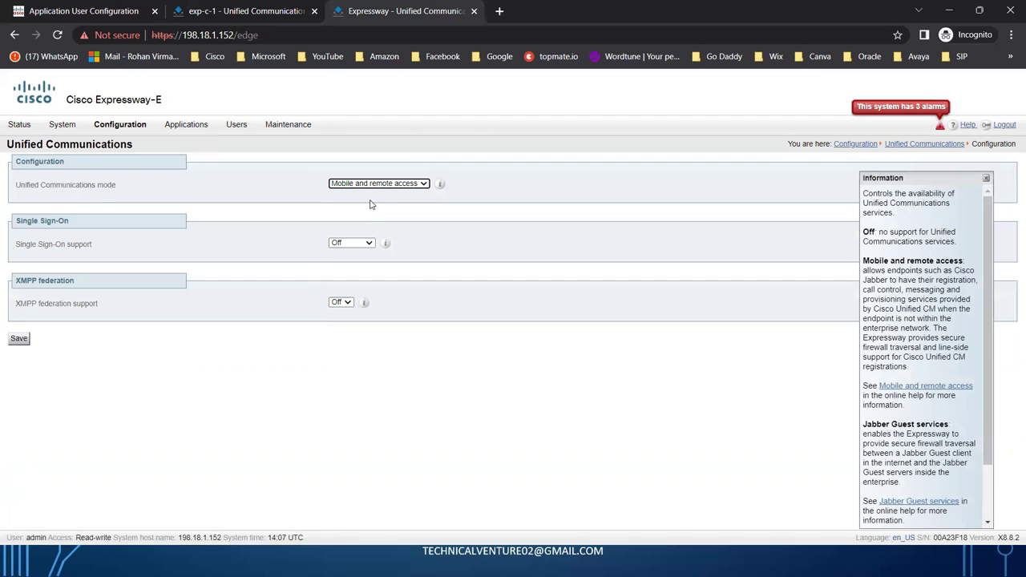
left_click(19, 340)
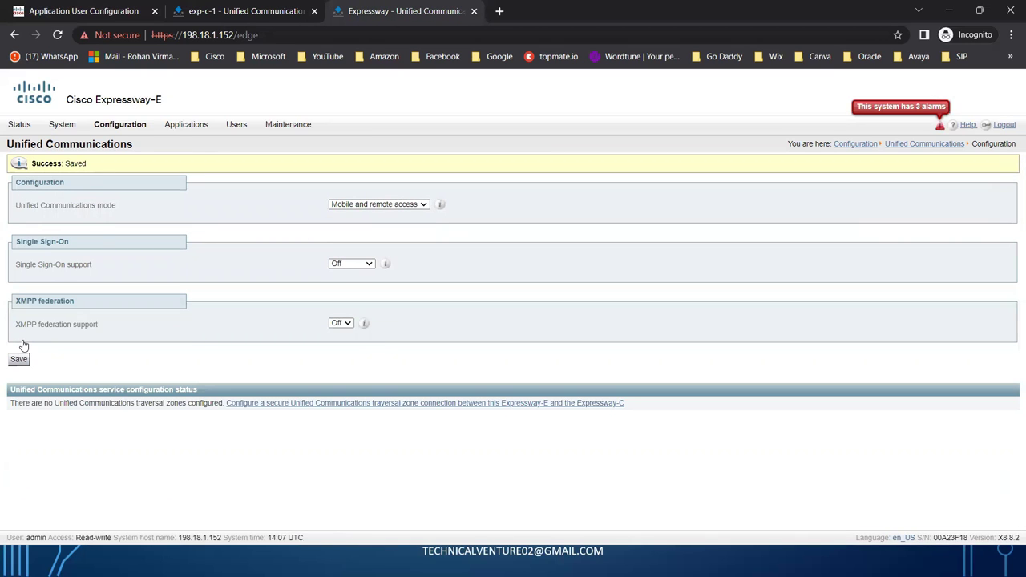
left_click(289, 25)
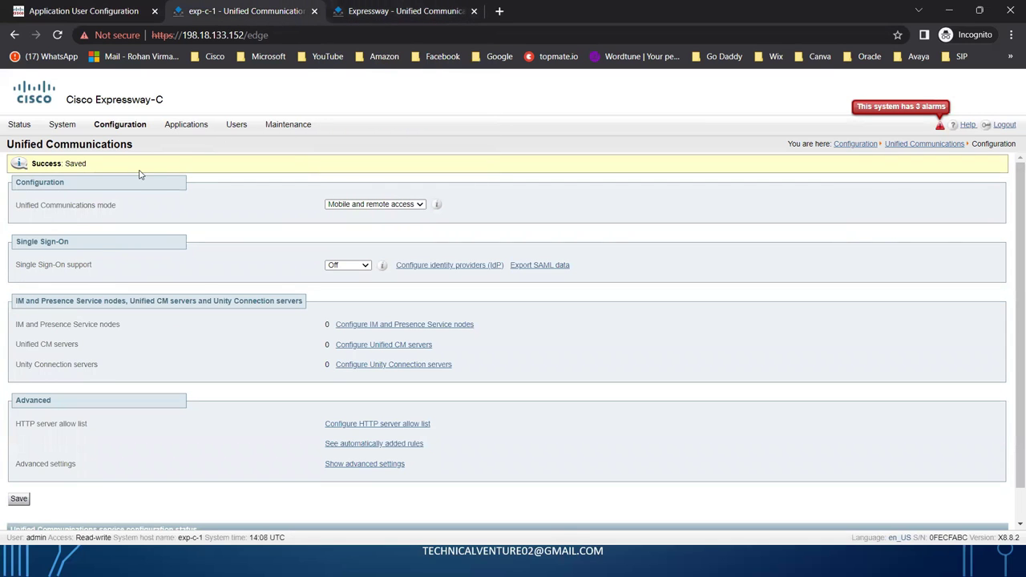
Switch between the Expressway tabs, ending on Expressway-C's Unified Communications page.
mouse_move(132, 131)
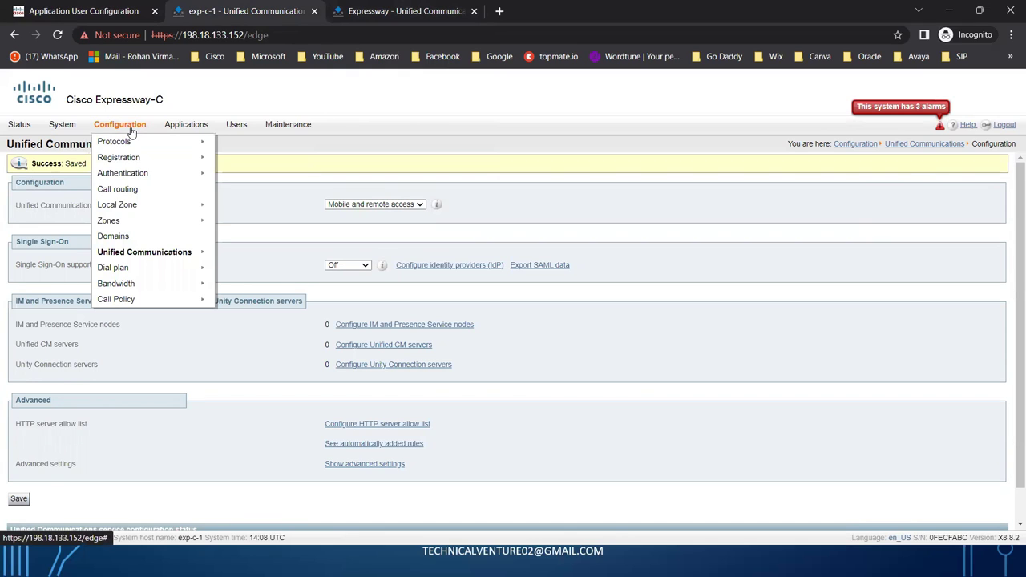
mouse_move(136, 255)
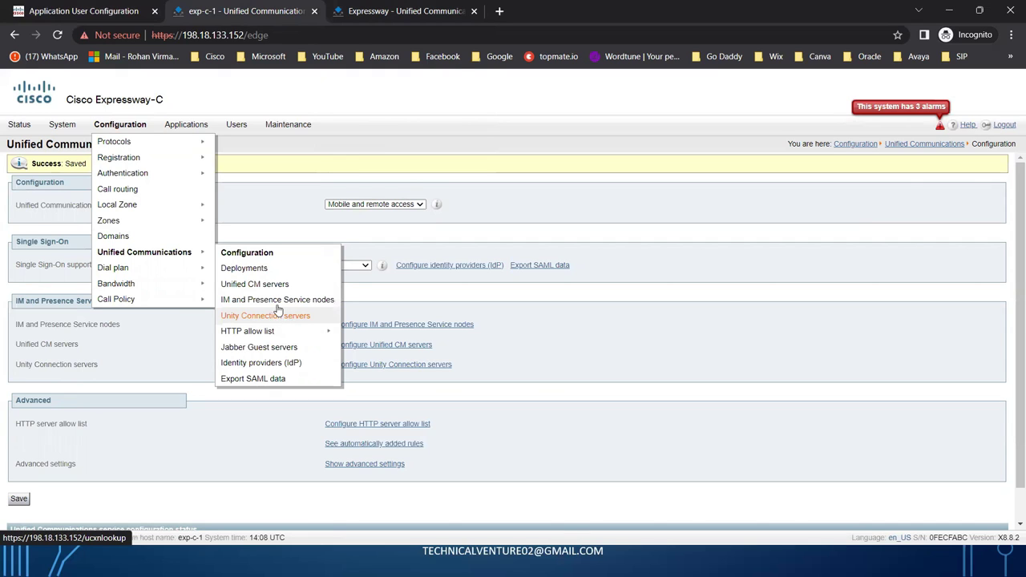
left_click(366, 11)
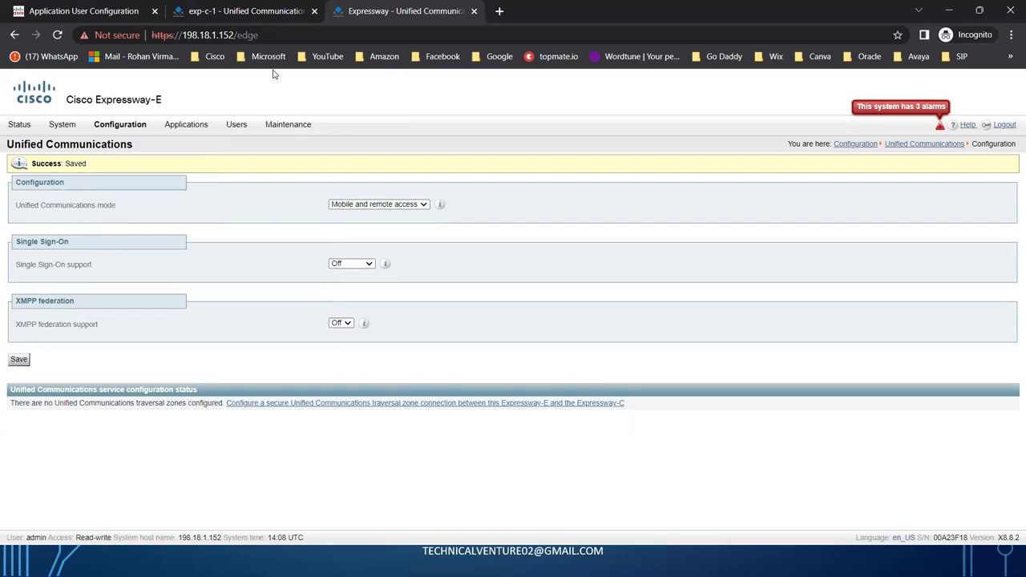
left_click(245, 10)
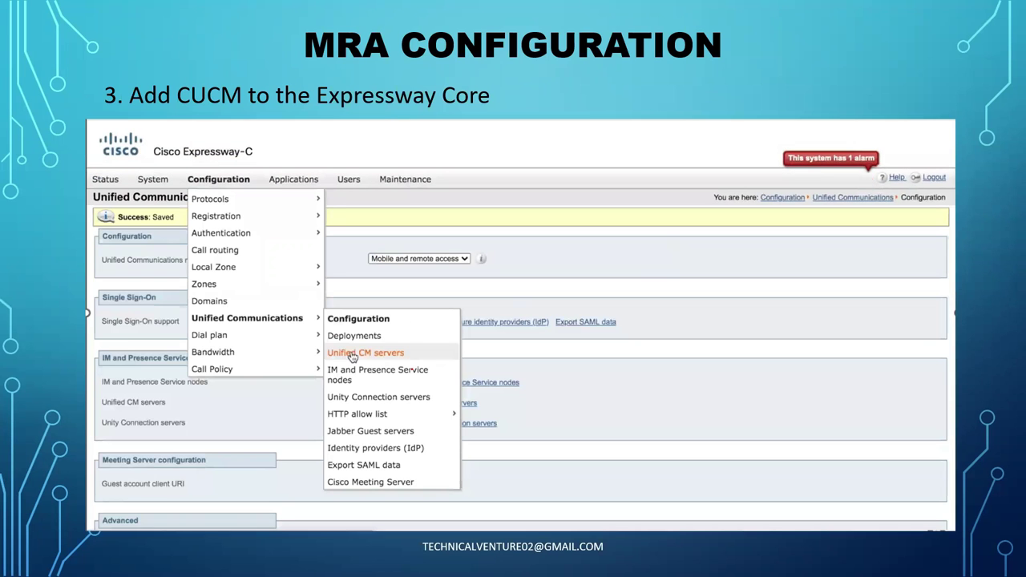
Underline CUCM and Expressway Core on the 'Add CUCM to the Expressway Core' slide, then advance.
left_click_drag(183, 113, 251, 107)
left_click_drag(408, 115, 515, 112)
key("Right")
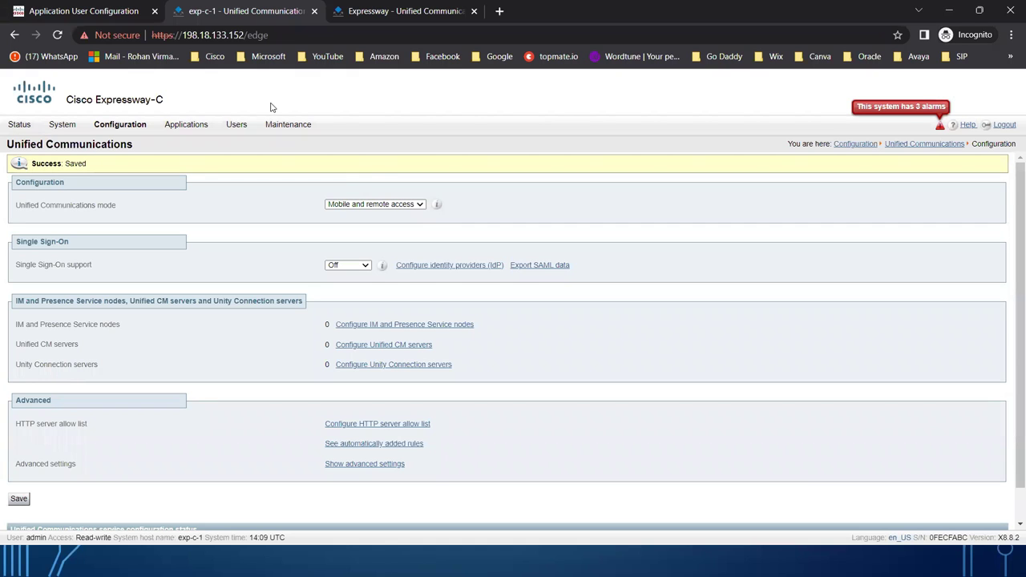
Glance at the AXL application user in Unified CM, then open Expressway-C's empty Unified CM servers list.
left_click(103, 14)
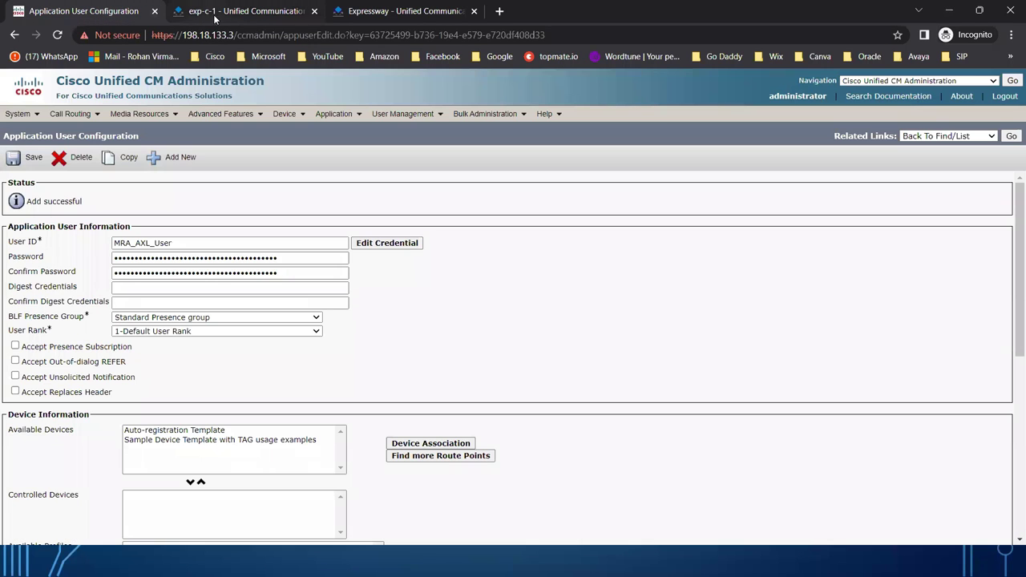
left_click(227, 14)
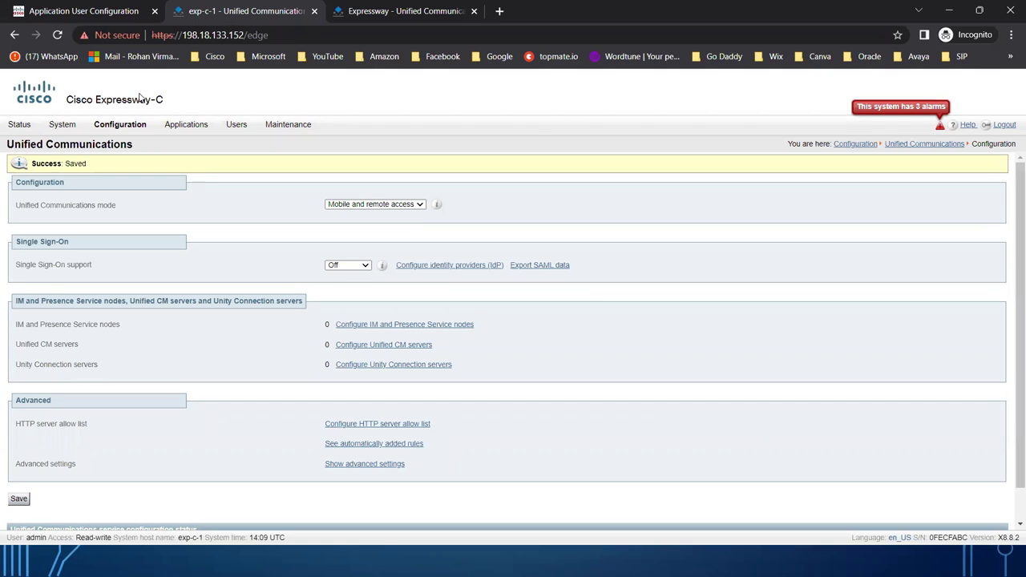
left_click_drag(166, 99, 69, 112)
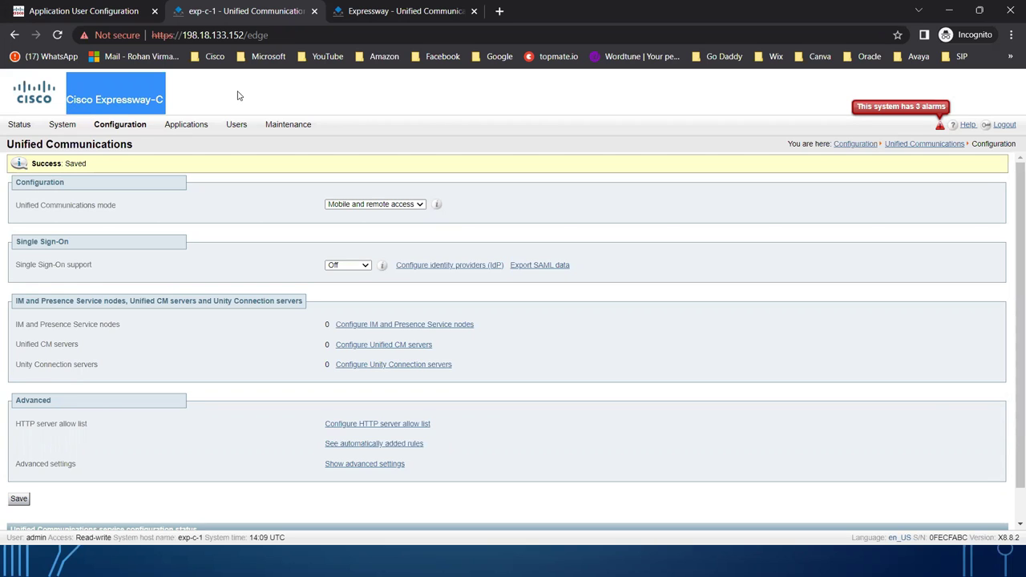
left_click(195, 101)
mouse_move(112, 130)
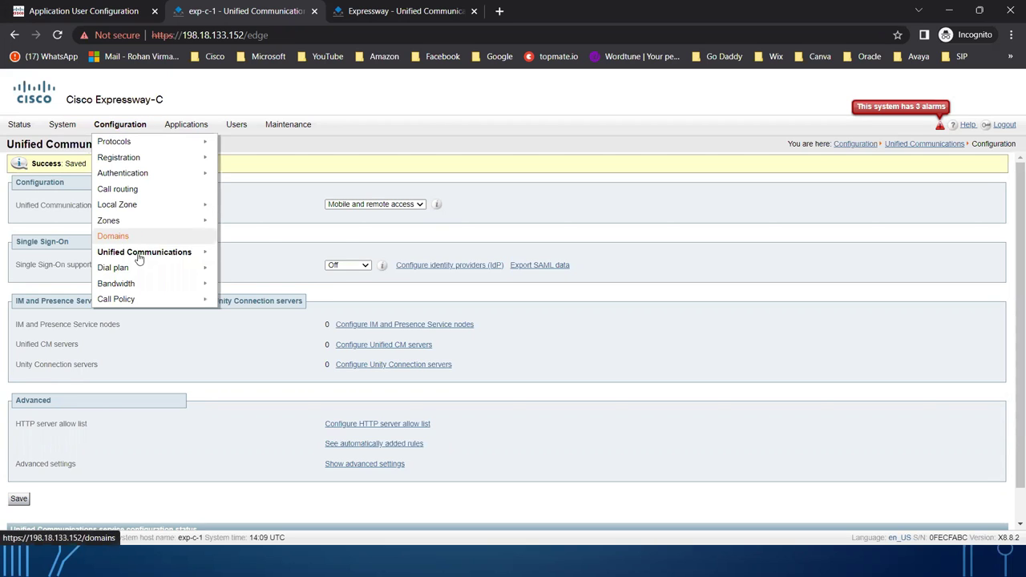
mouse_move(137, 260)
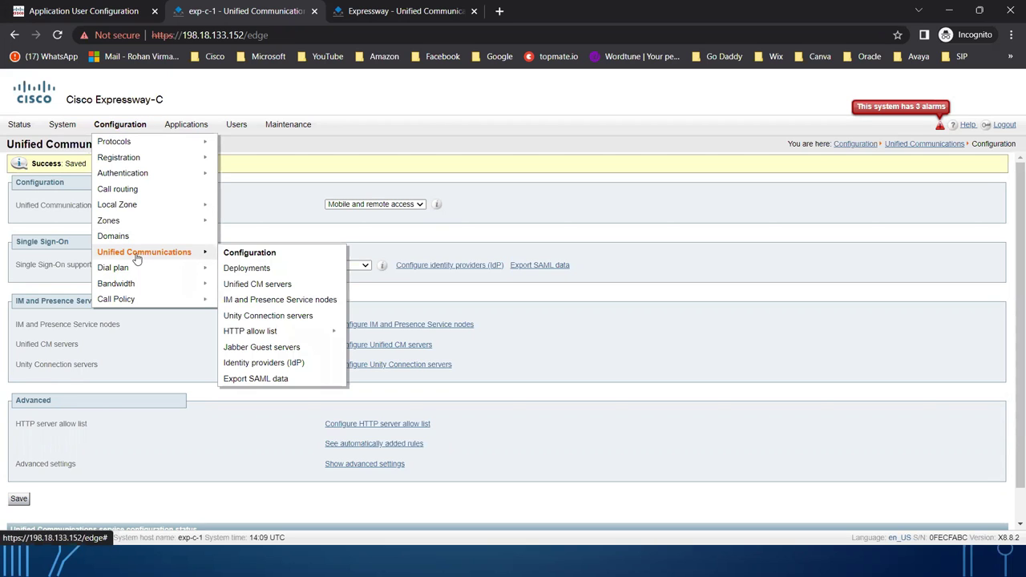
left_click(273, 285)
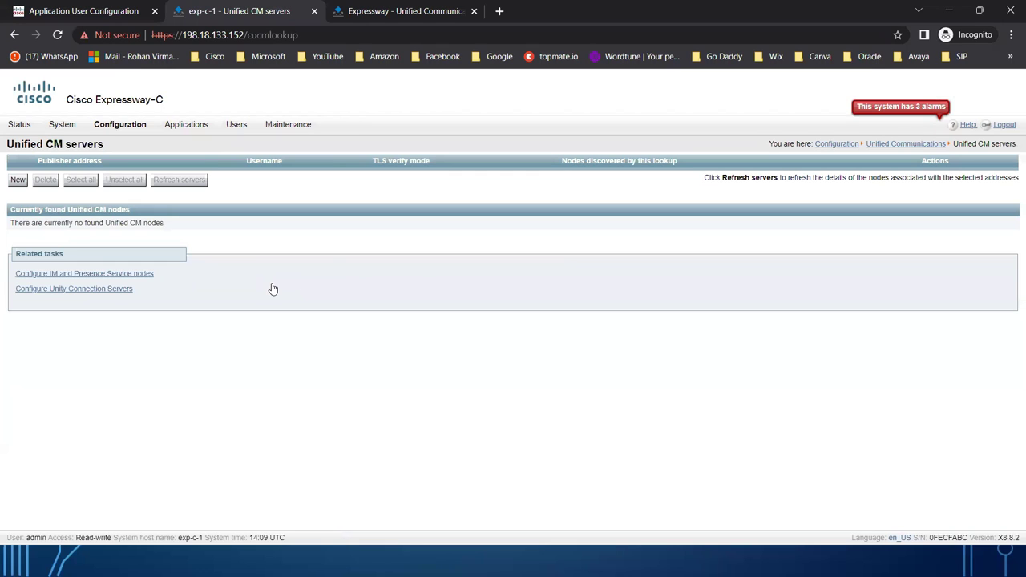
Add Unified CM publisher 198.18.133.3 with the AXL application user's credentials and TLS verify off.
left_click(18, 180)
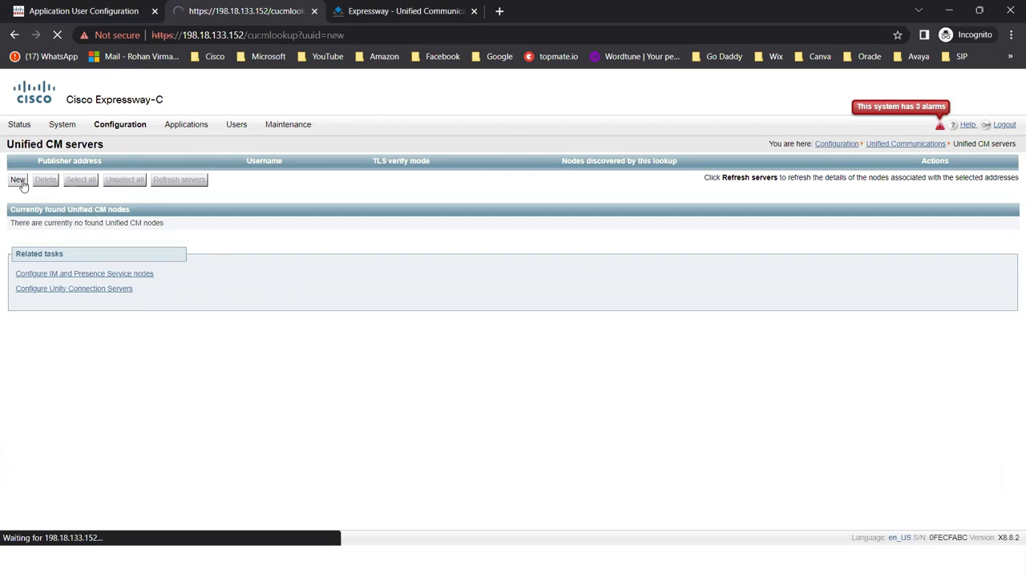
left_click(345, 184)
type("198.18.133.3")
key("Tab")
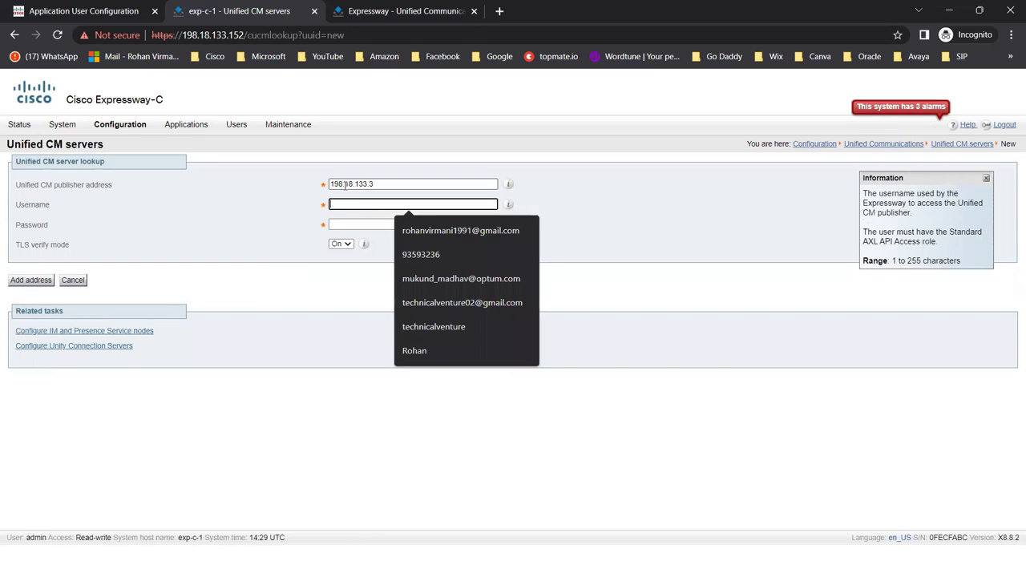
type("MRA_AXL_User")
key("Tab")
type("••••")
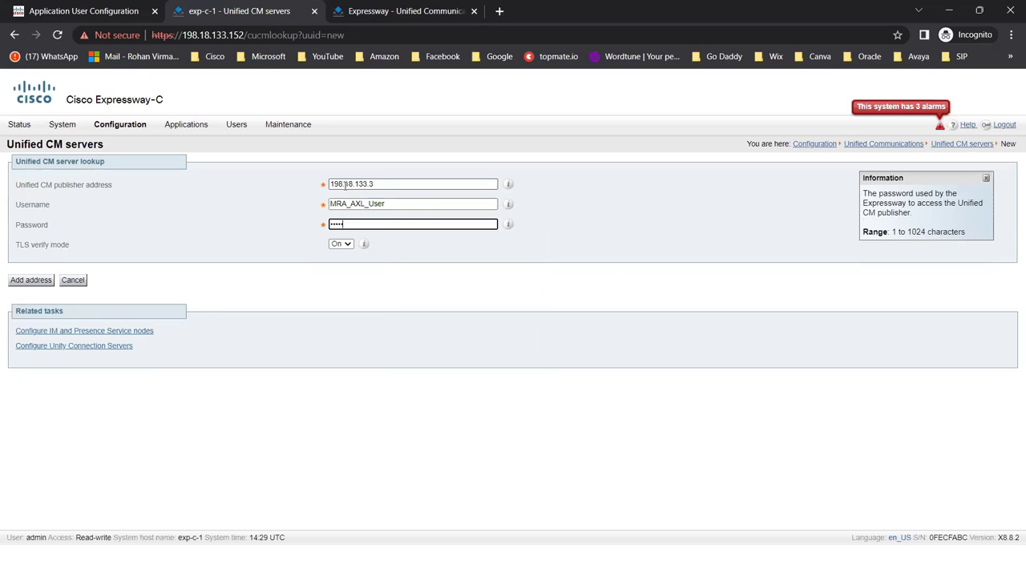
key("Tab")
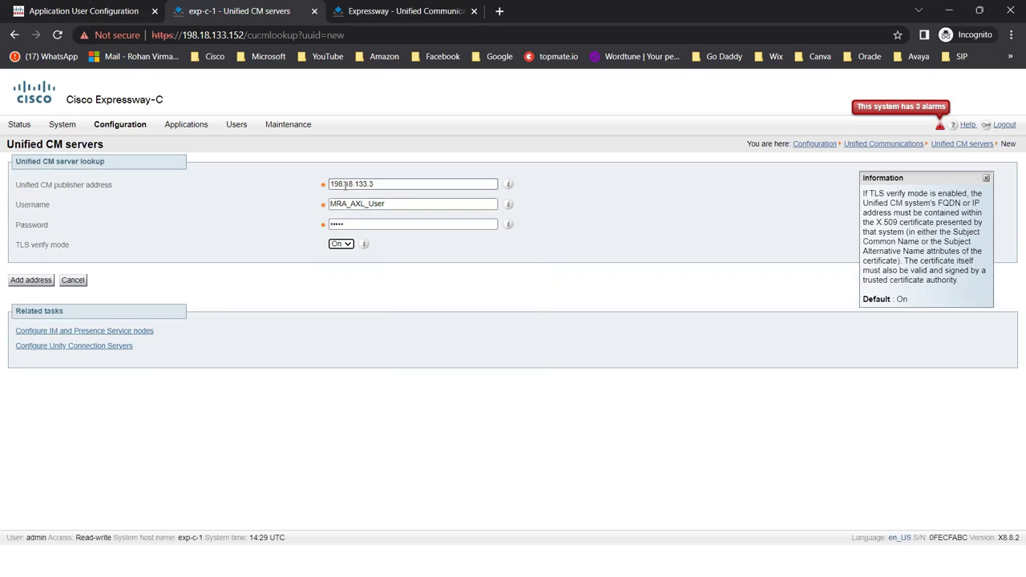
left_click(21, 282)
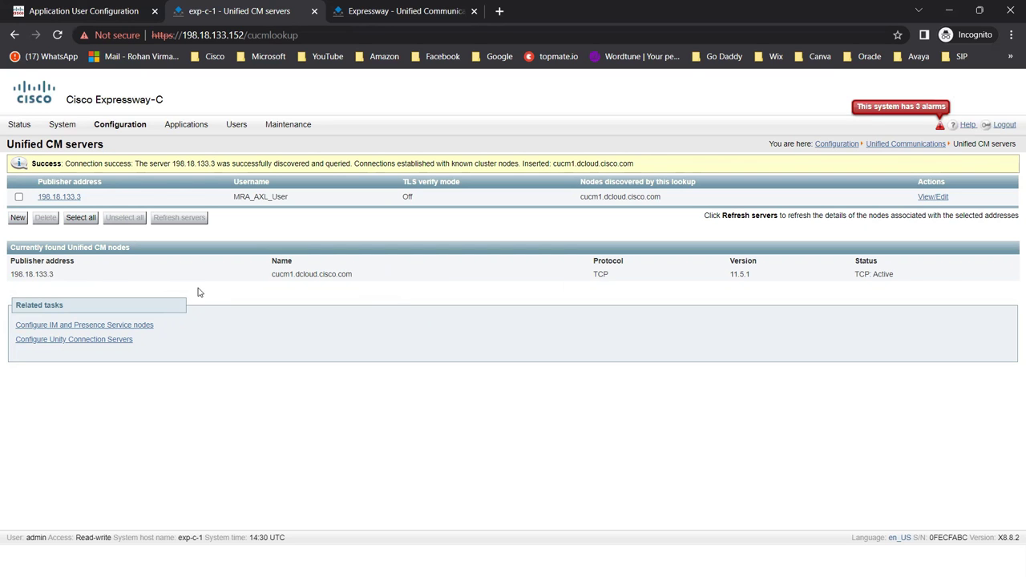
key("alt+Tab")
key("alt+Tab")
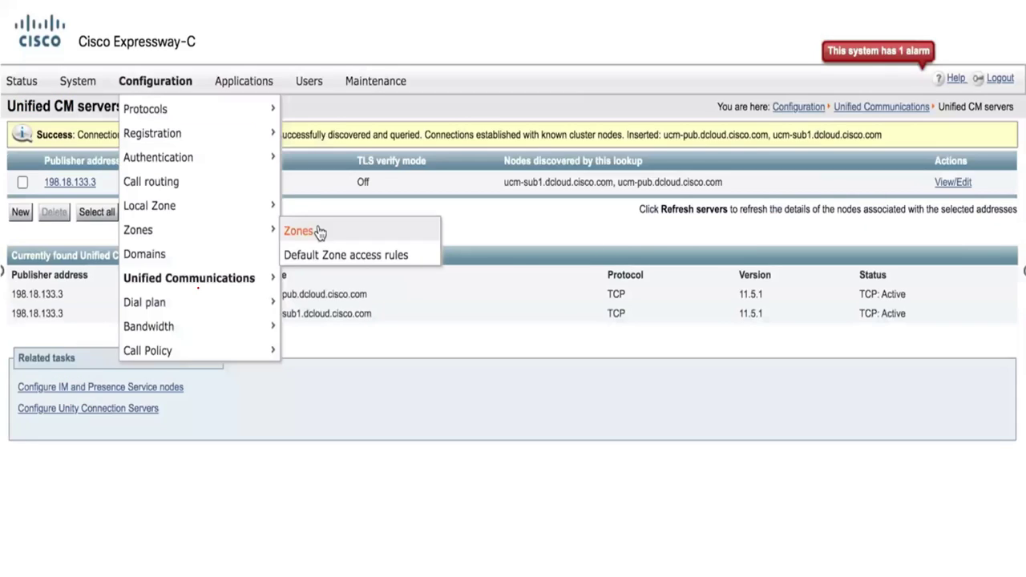
Review the Unified CM servers form and auto-created neighbour zones slides, then return to the browser.
key("Right")
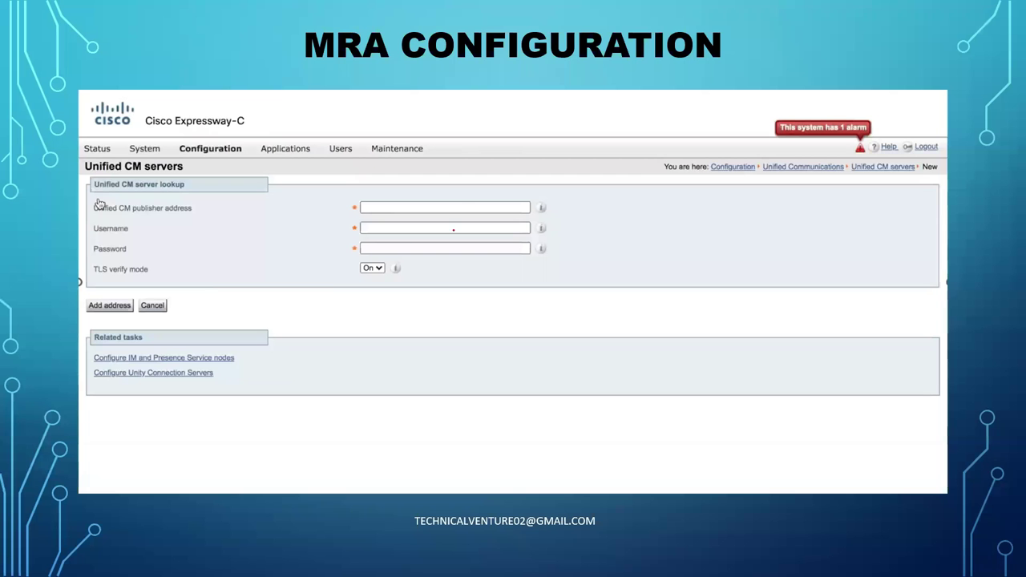
key("Right")
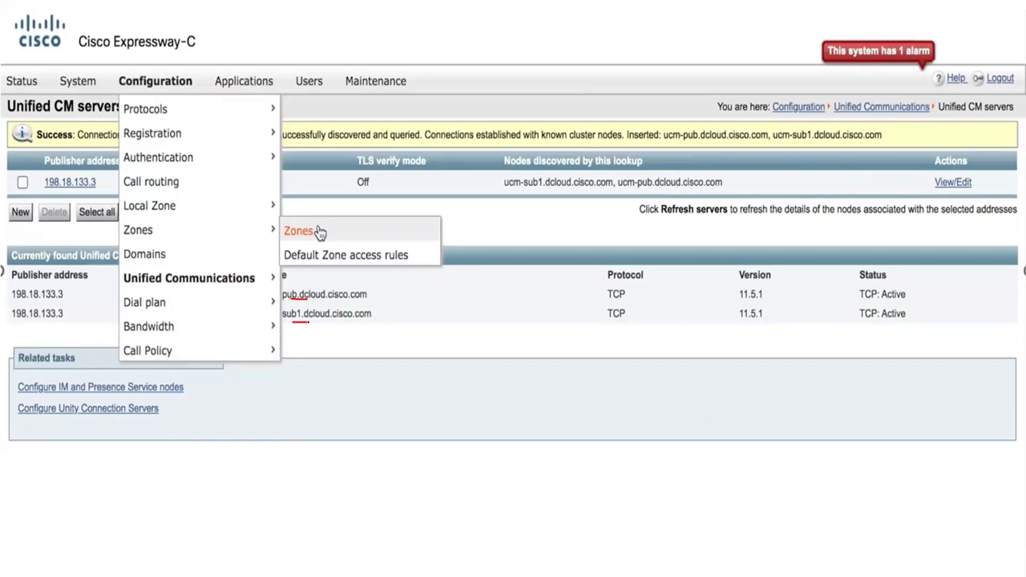
left_click(318, 232)
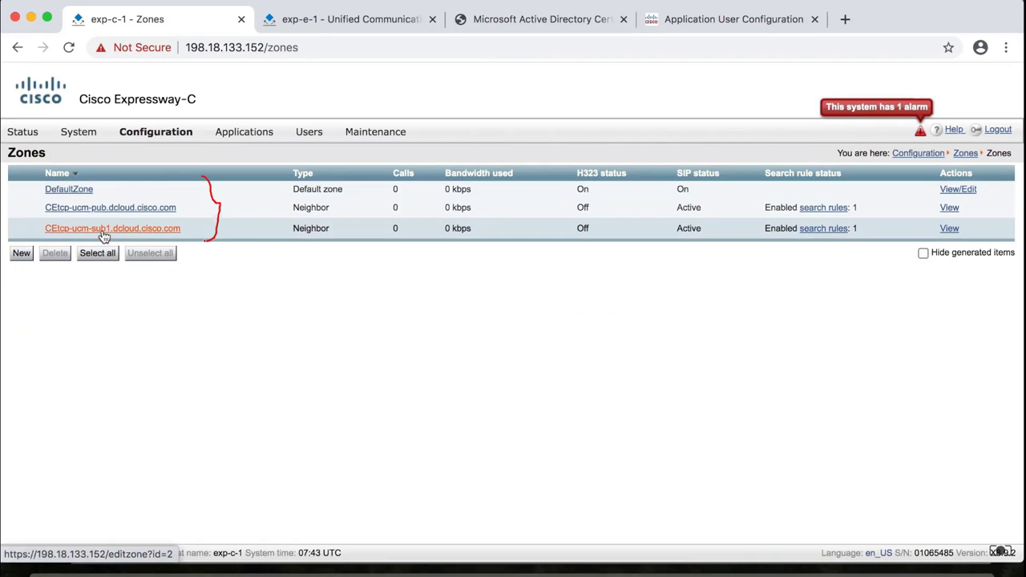
key("alt+Tab")
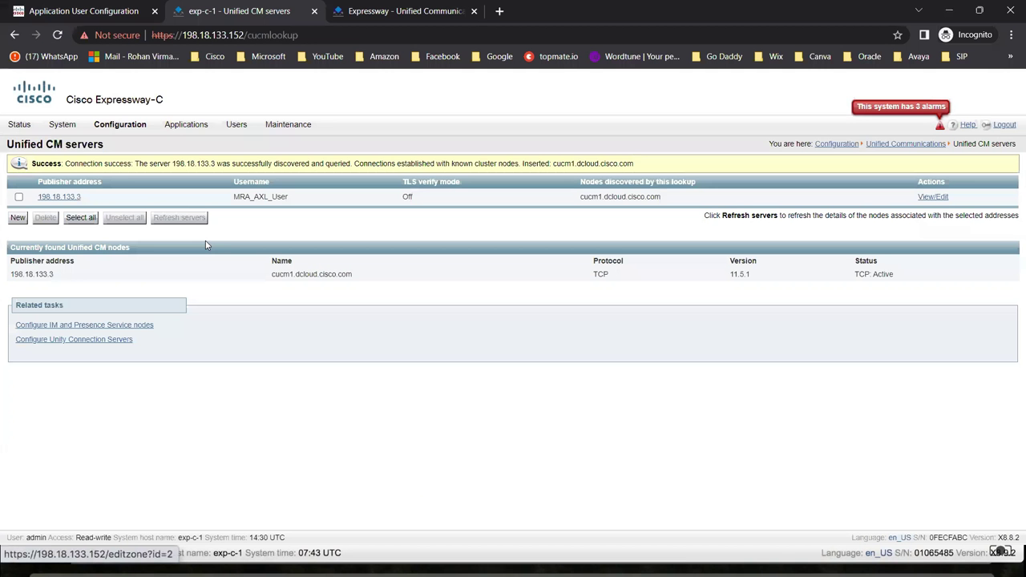
Inspect the auto-created CEtcp-cucm1.dcloud.cisco.com neighbour zone, then open the empty Domains list.
left_click(119, 129)
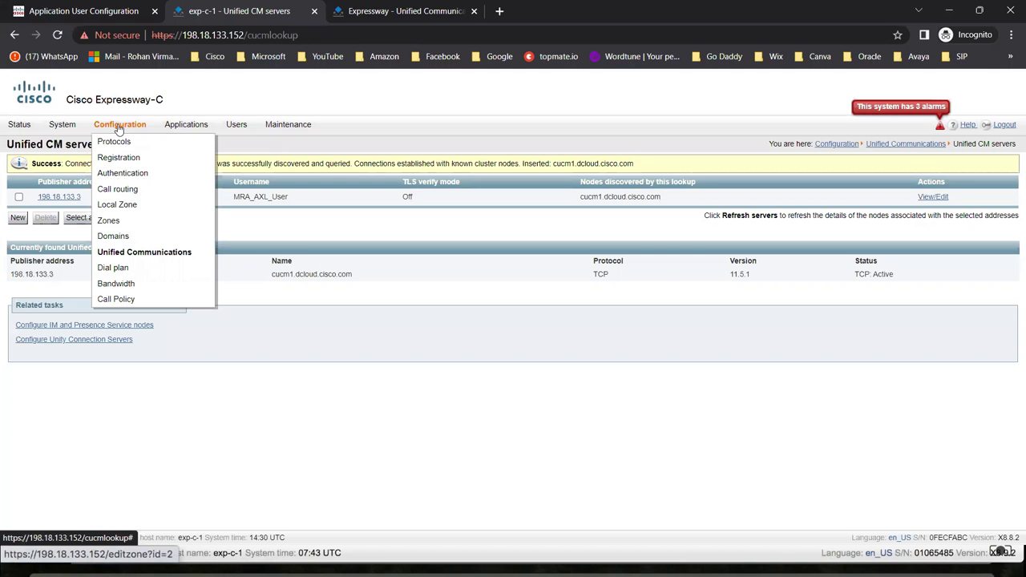
mouse_move(192, 221)
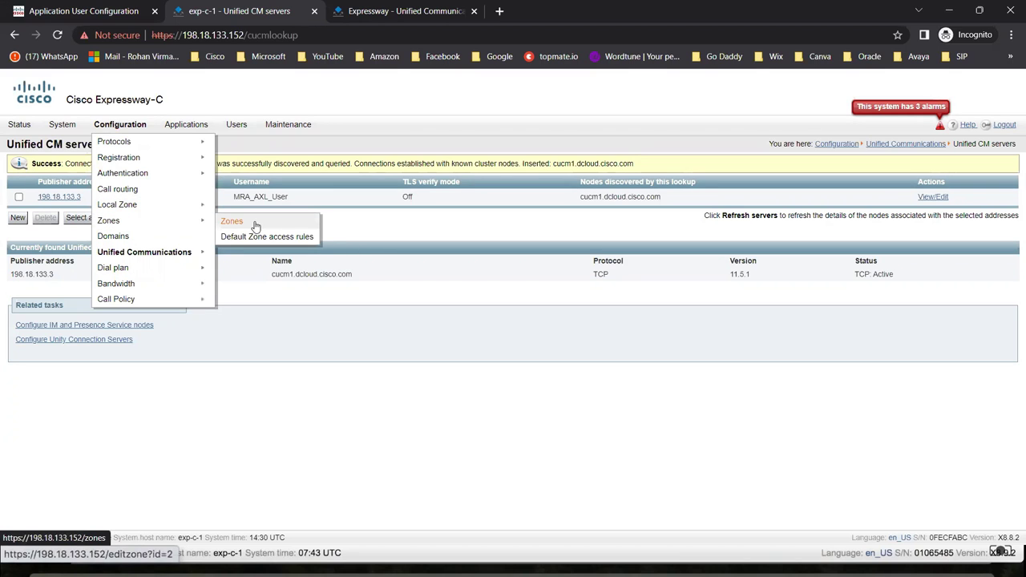
left_click(255, 225)
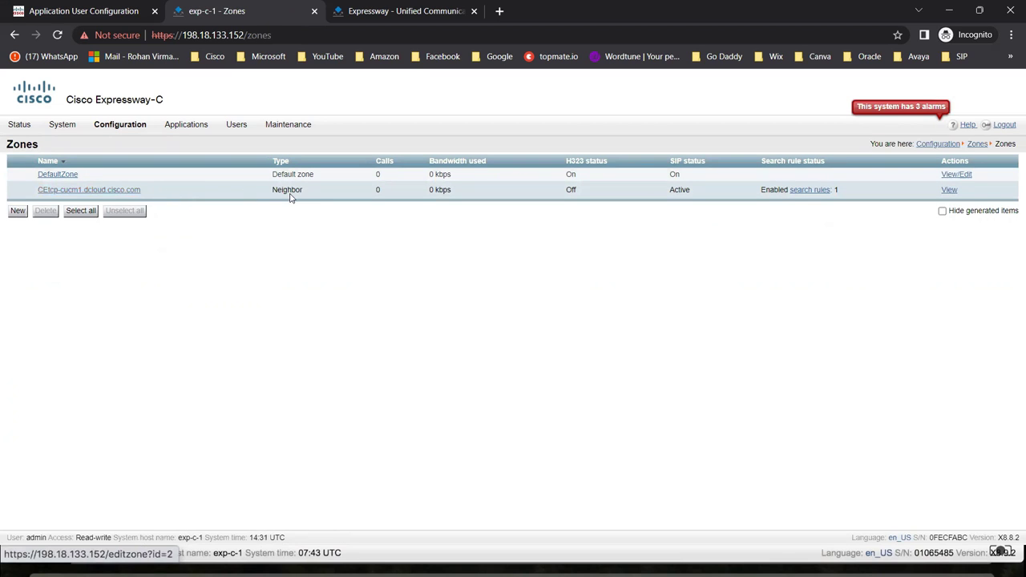
left_click_drag(319, 193, 273, 192)
left_click(269, 209)
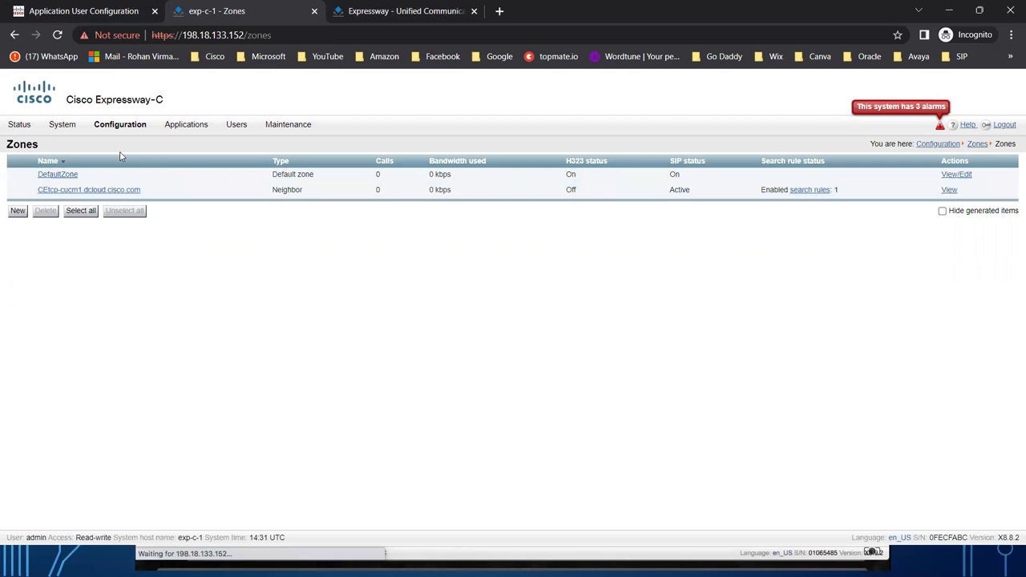
mouse_move(99, 127)
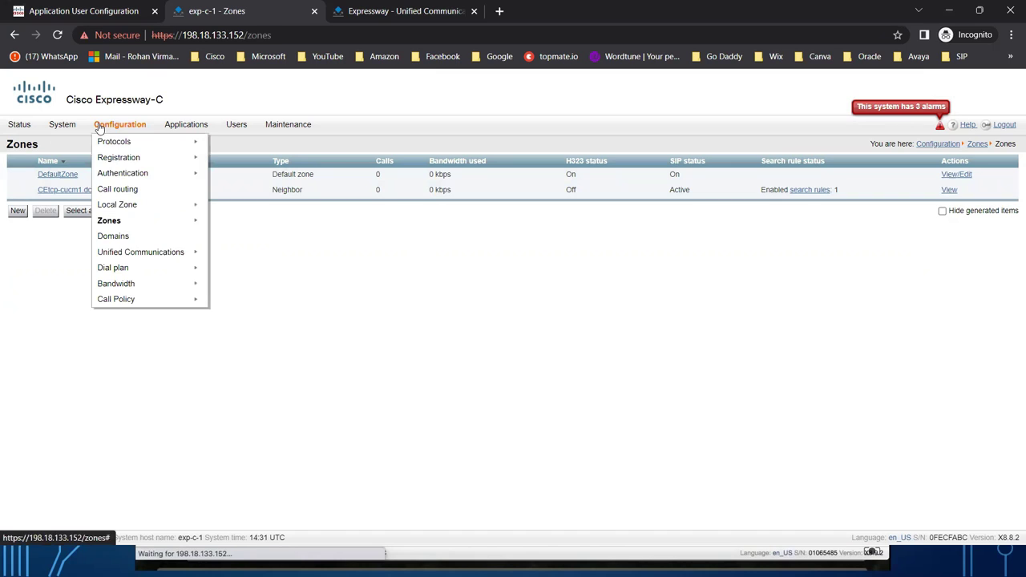
left_click(119, 239)
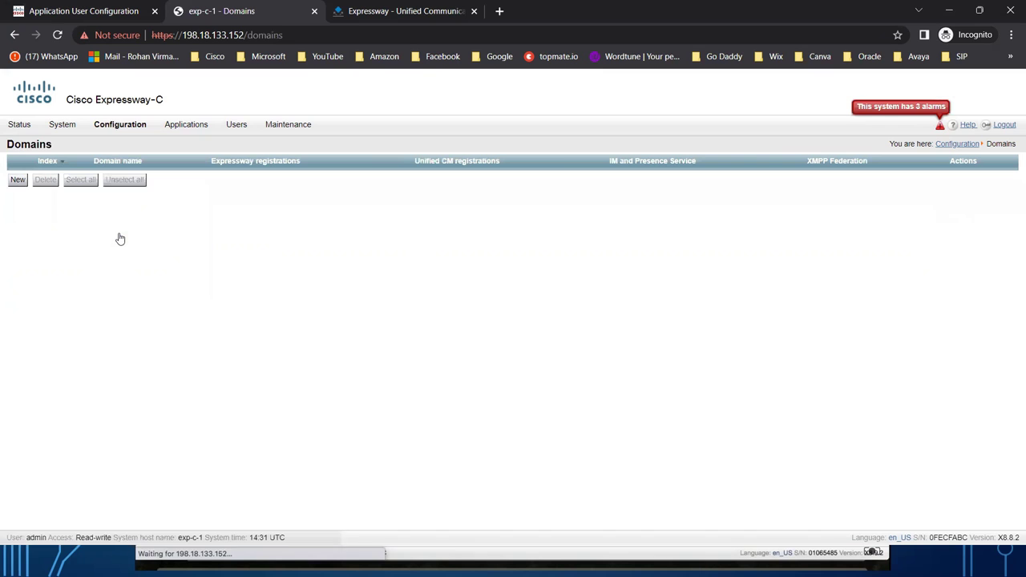
Create dcloud.cisco.com as a new Expressway-C domain.
left_click(17, 182)
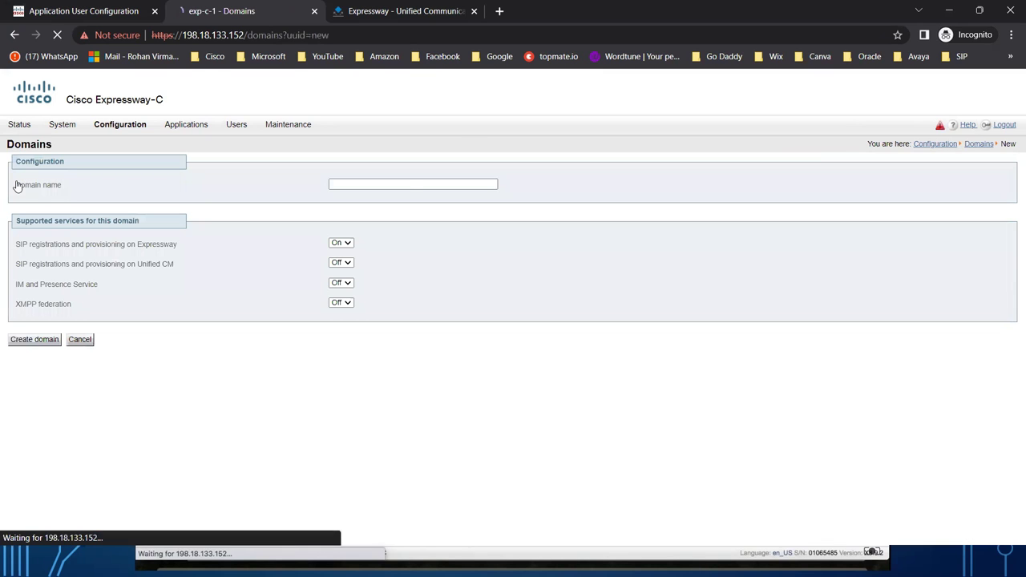
left_click(391, 185)
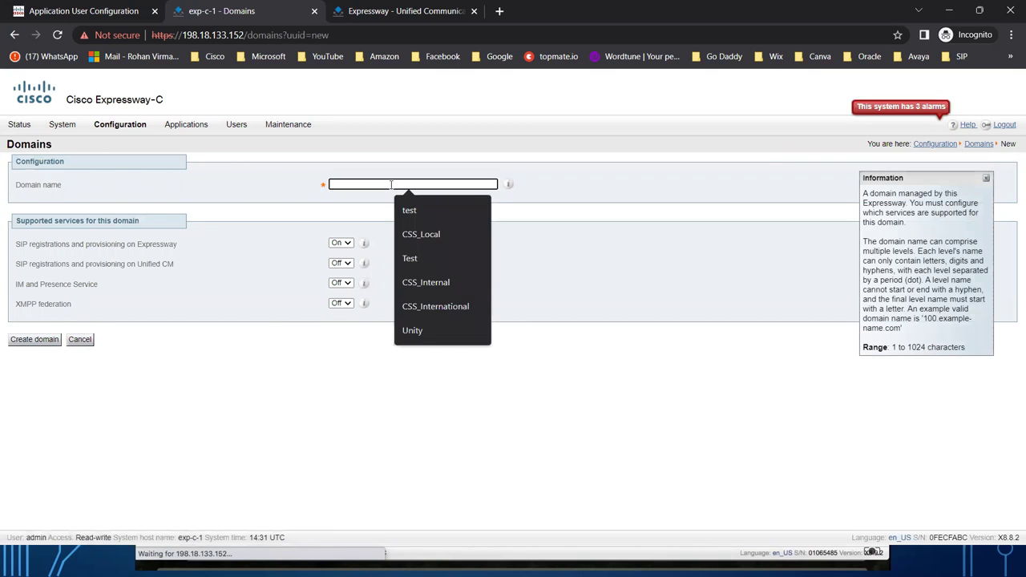
type("dcloud.cisco.com")
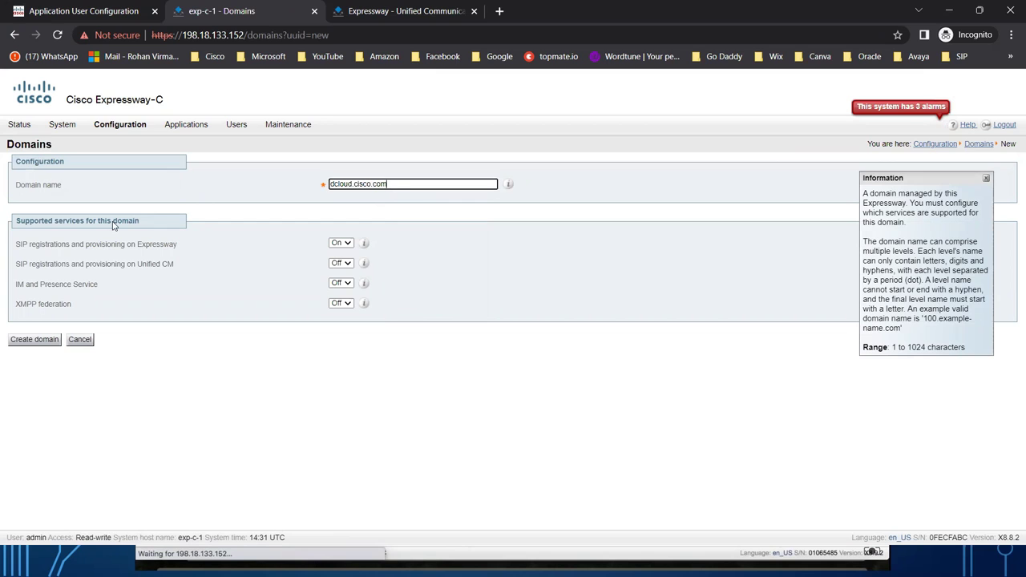
left_click(34, 342)
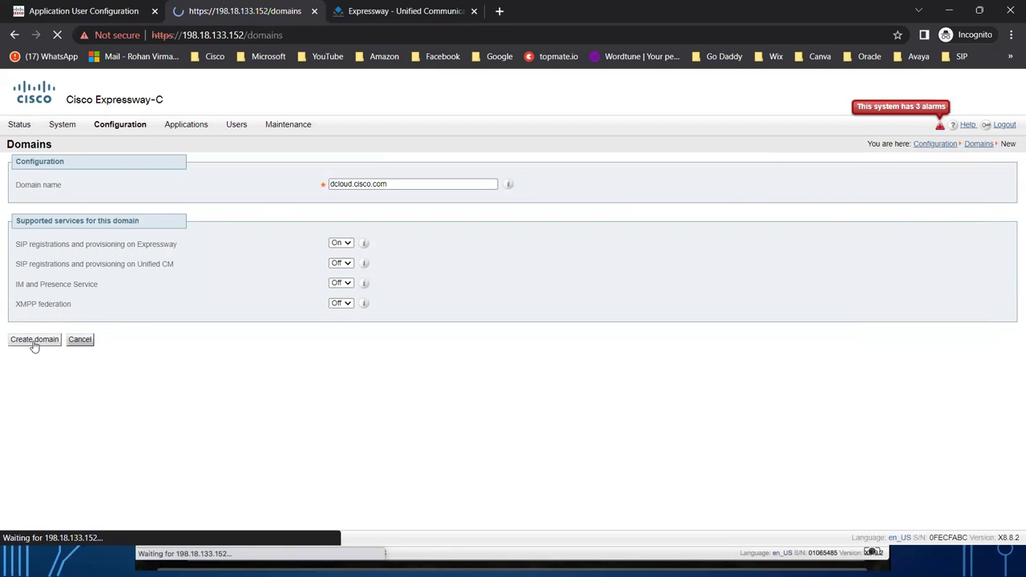
key("alt+Tab")
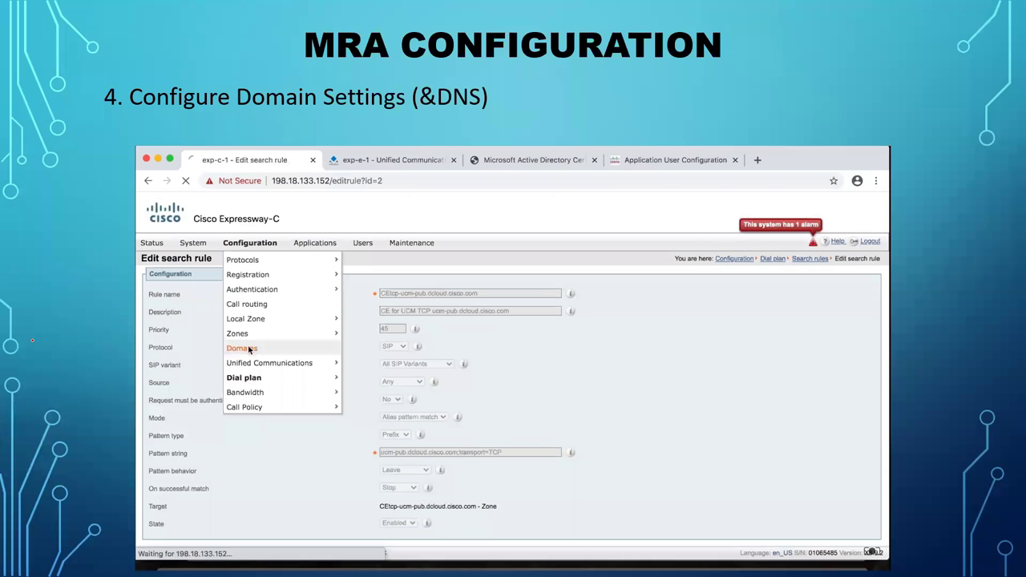
Advance the slideshow to the slide showing dcloud.cisco.com on the Domains page.
key("Right")
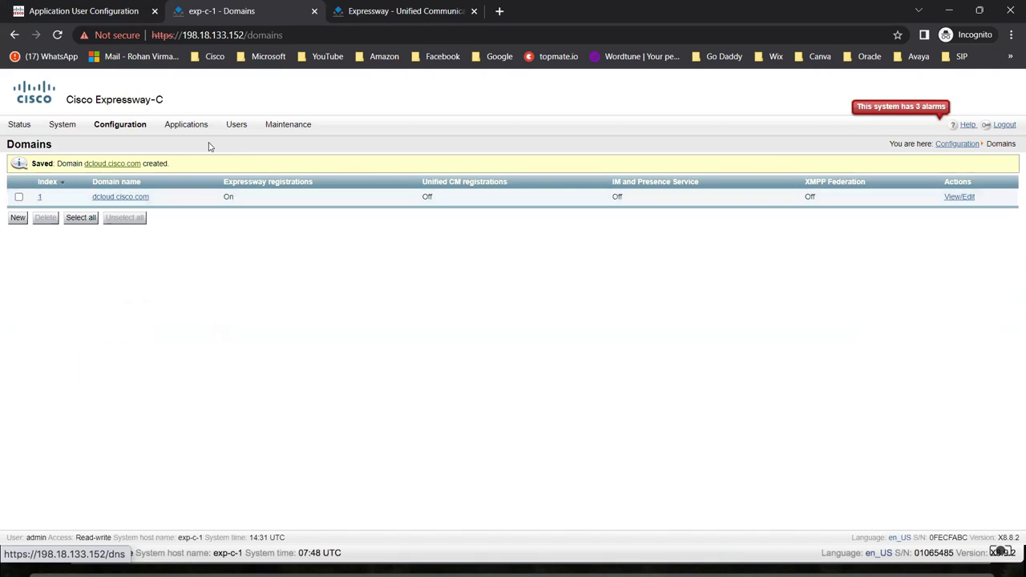
On the DNS page, check host name exp-c-1, domain dcloud.cisco.com and DNS server 198.18.133.1.
mouse_move(102, 130)
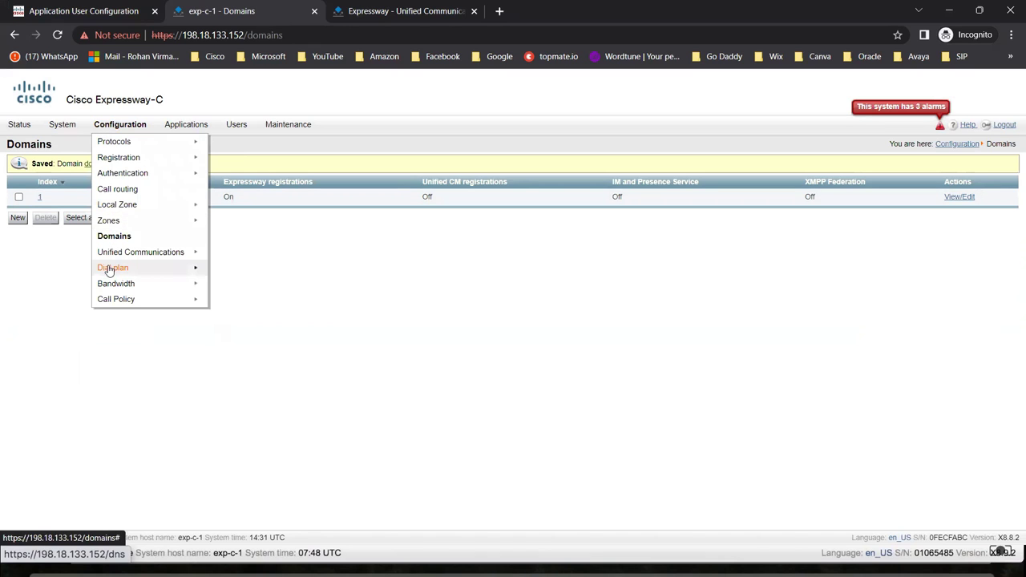
mouse_move(64, 129)
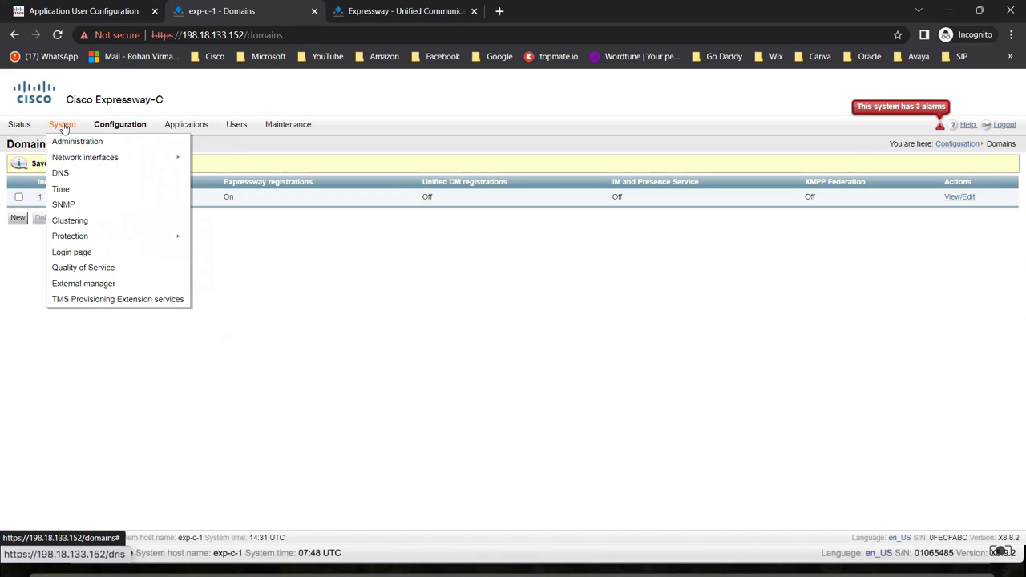
left_click(61, 176)
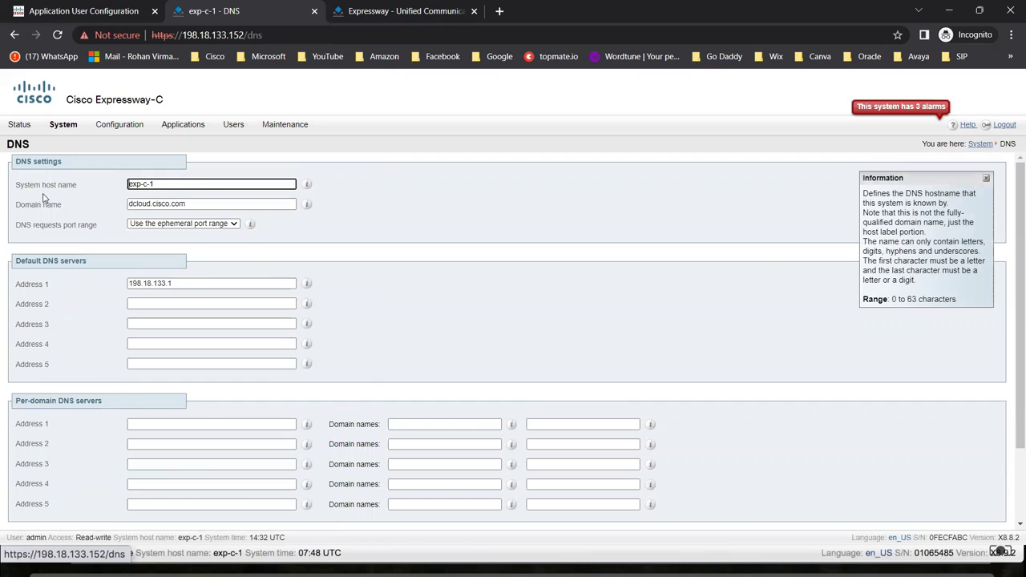
left_click_drag(167, 185, 122, 188)
left_click(209, 204)
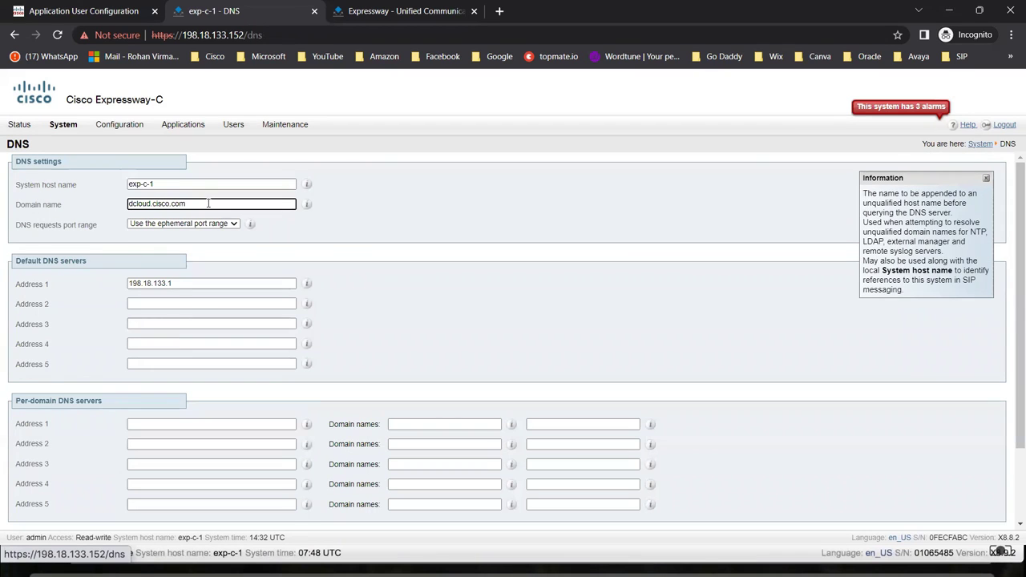
left_click_drag(209, 204, 120, 205)
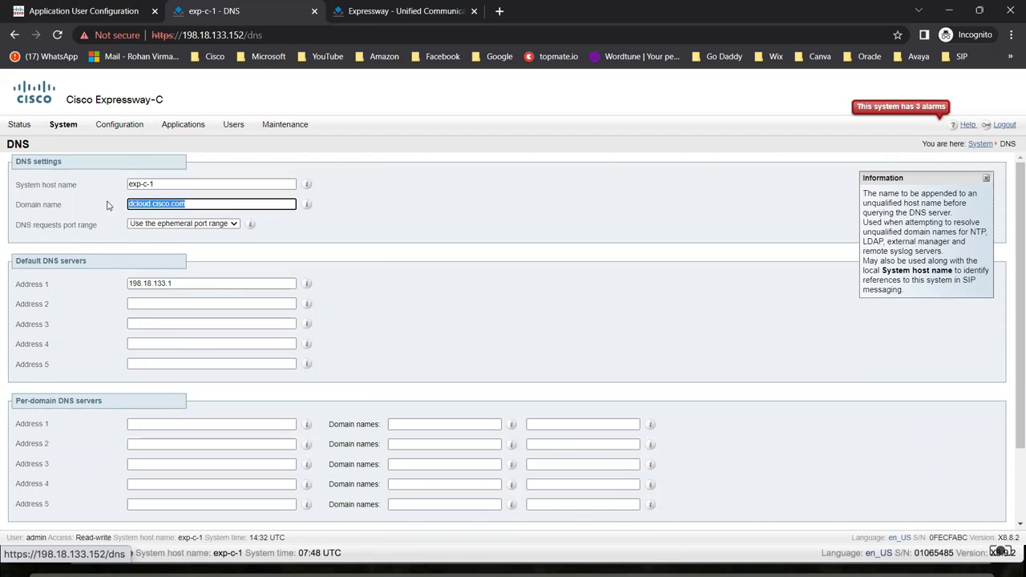
left_click(199, 283)
key("ctrl+a")
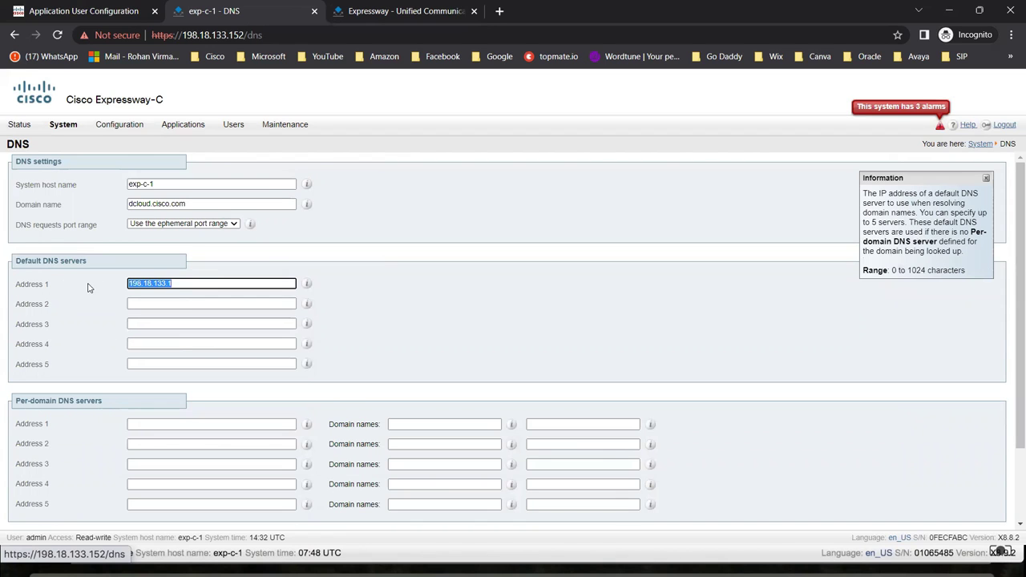
left_click(447, 314)
scroll(448, 314, "down", 2)
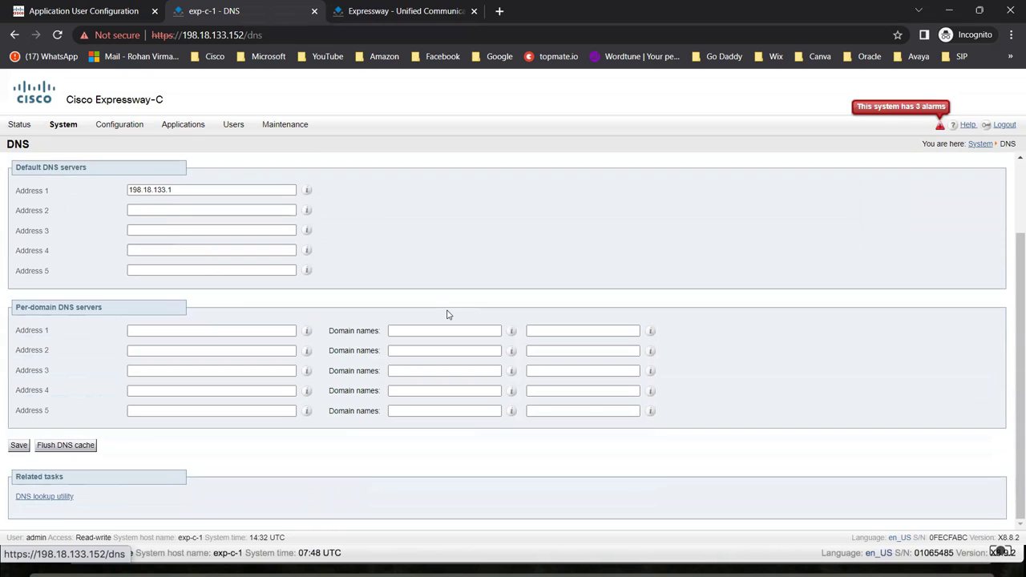
Save the DNS settings.
left_click(19, 446)
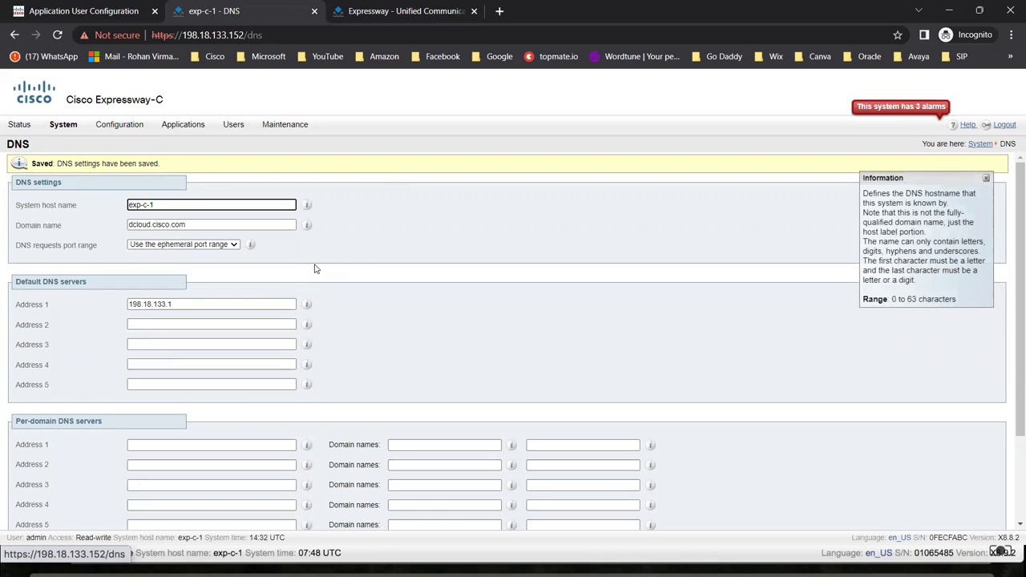
scroll(245, 290, "down", 2)
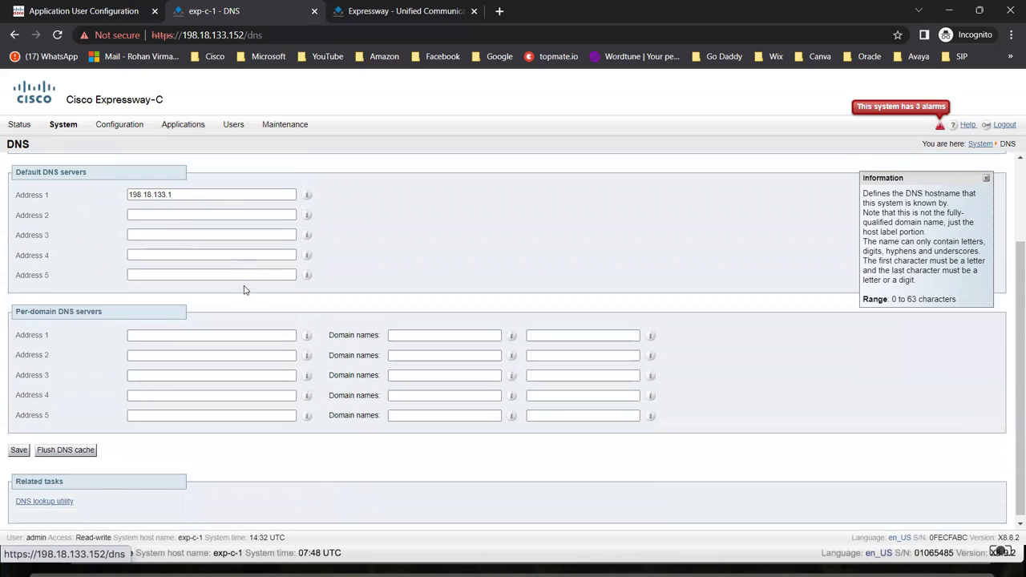
scroll(245, 289, "up", 2)
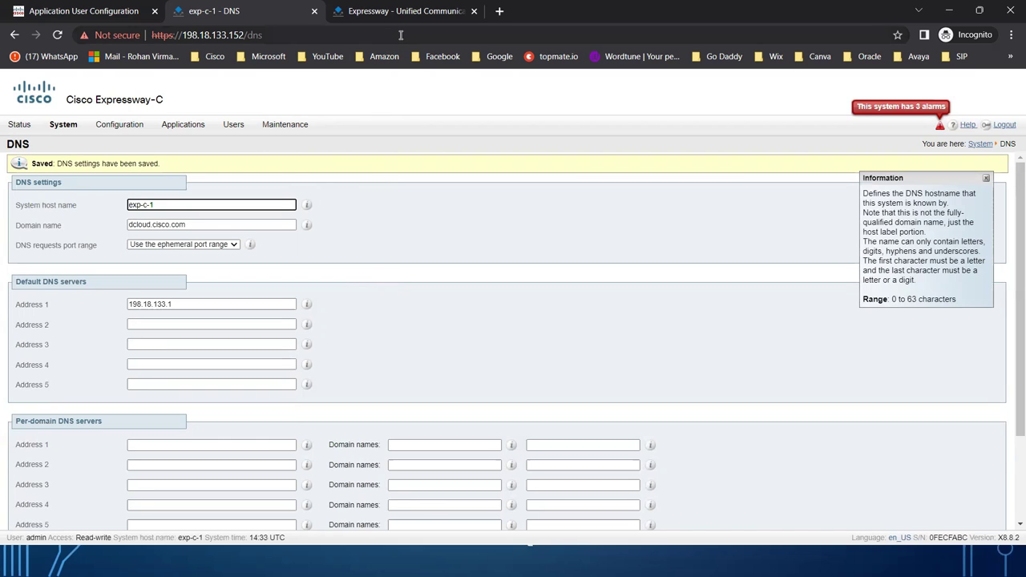
key("alt+Tab")
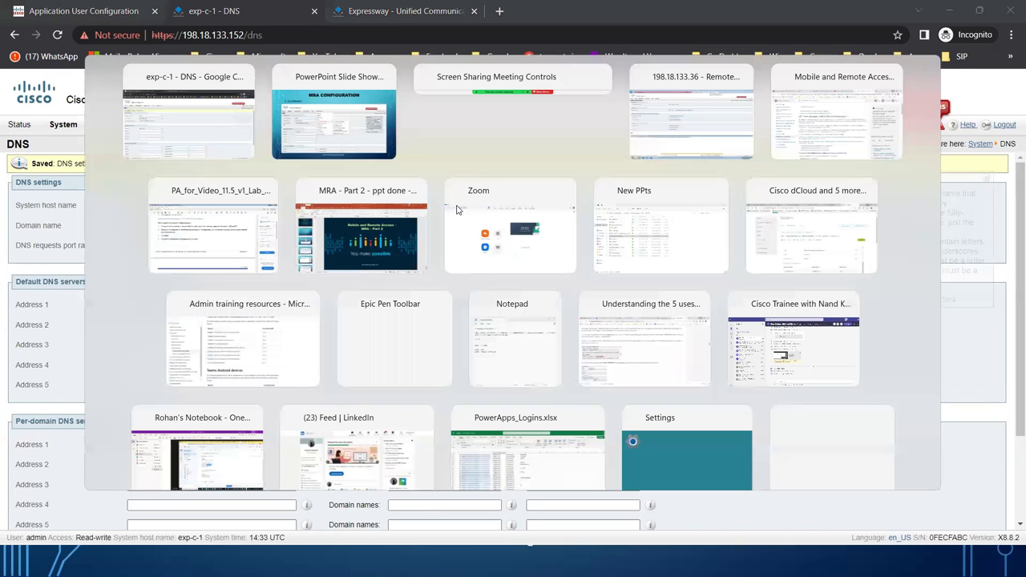
Delete the Trused CA certificate from the Downloads folder and close Explorer.
key("alt+Tab")
key("alt+Tab")
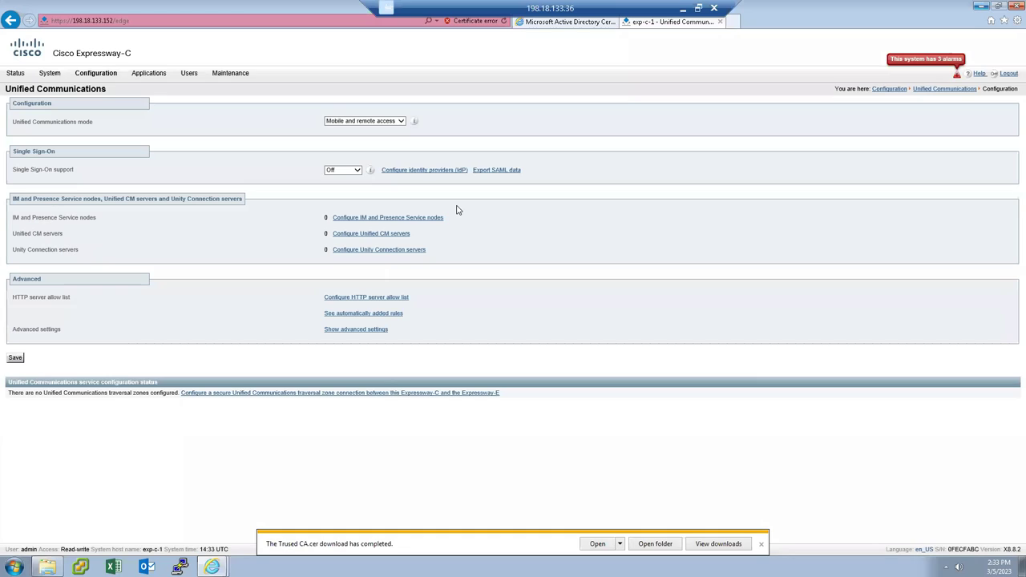
left_click(761, 546)
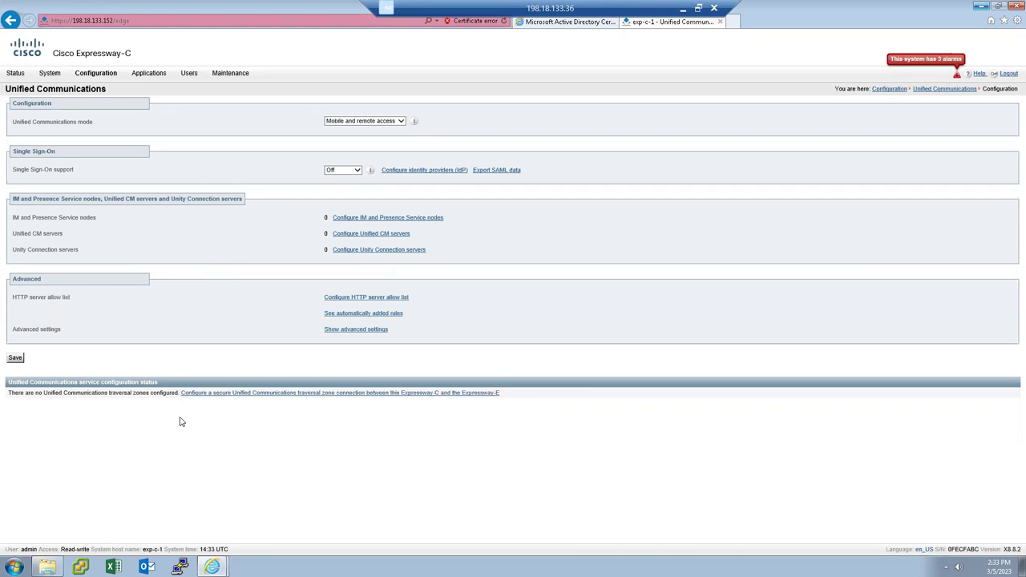
left_click(47, 567)
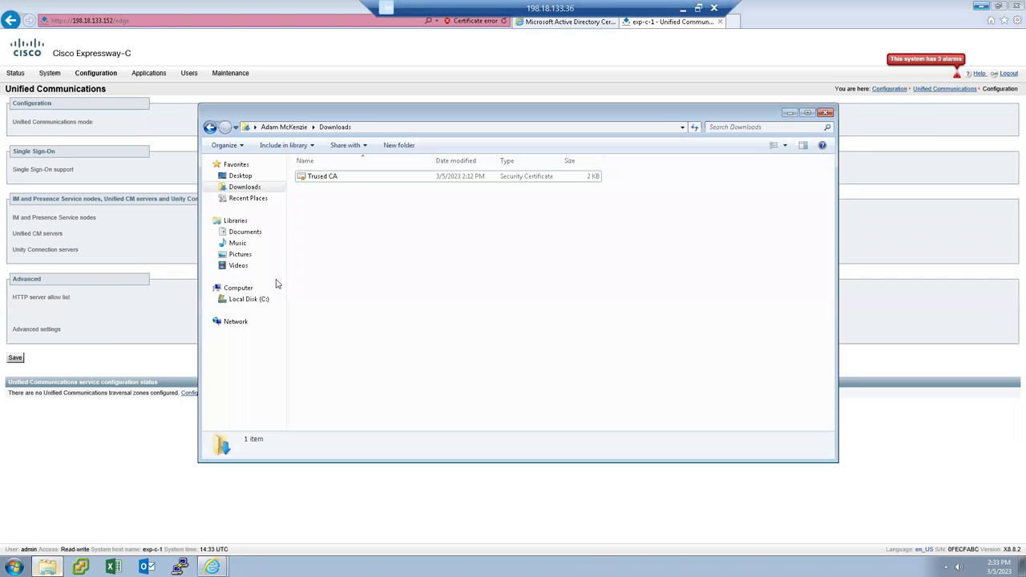
left_click(328, 178)
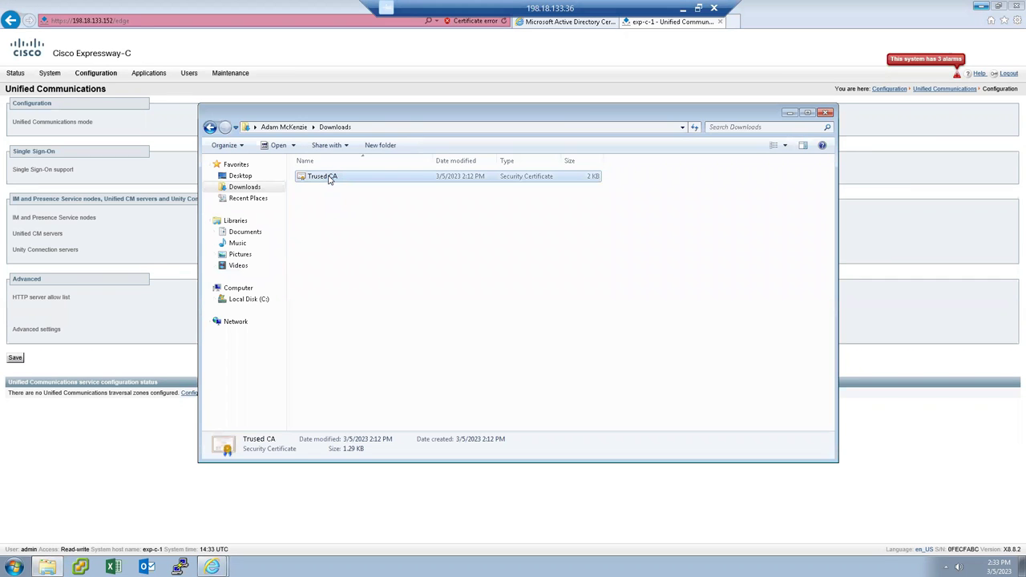
key("Delete")
key("Return")
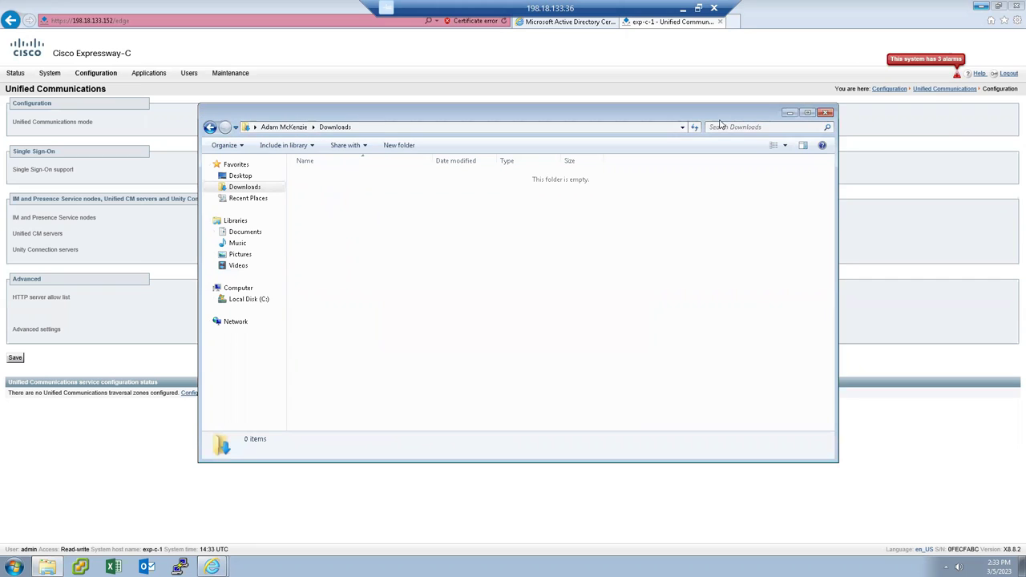
left_click(789, 113)
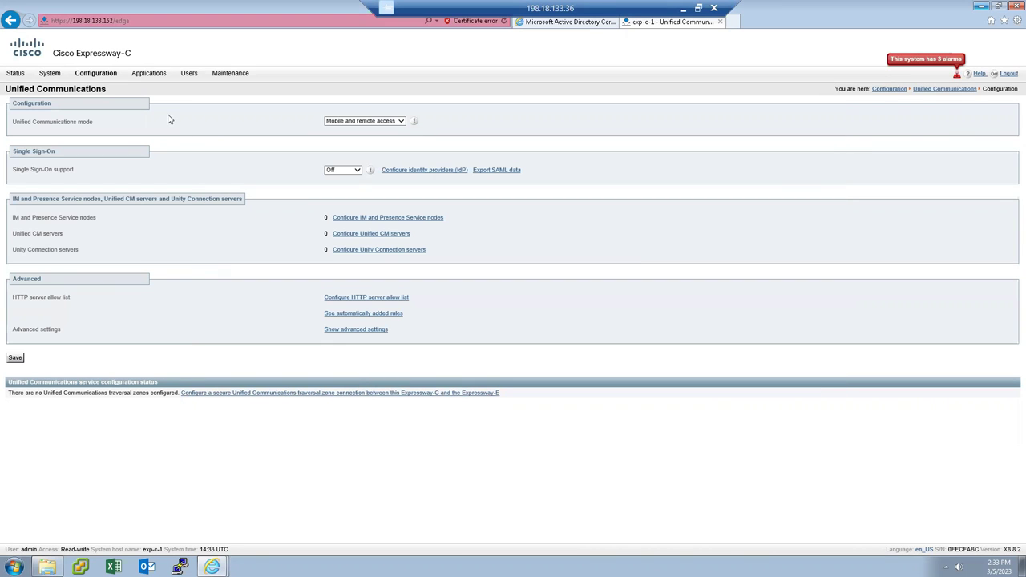
Open the Server certificate page and start a new certificate signing request.
left_click(229, 77)
mouse_move(248, 142)
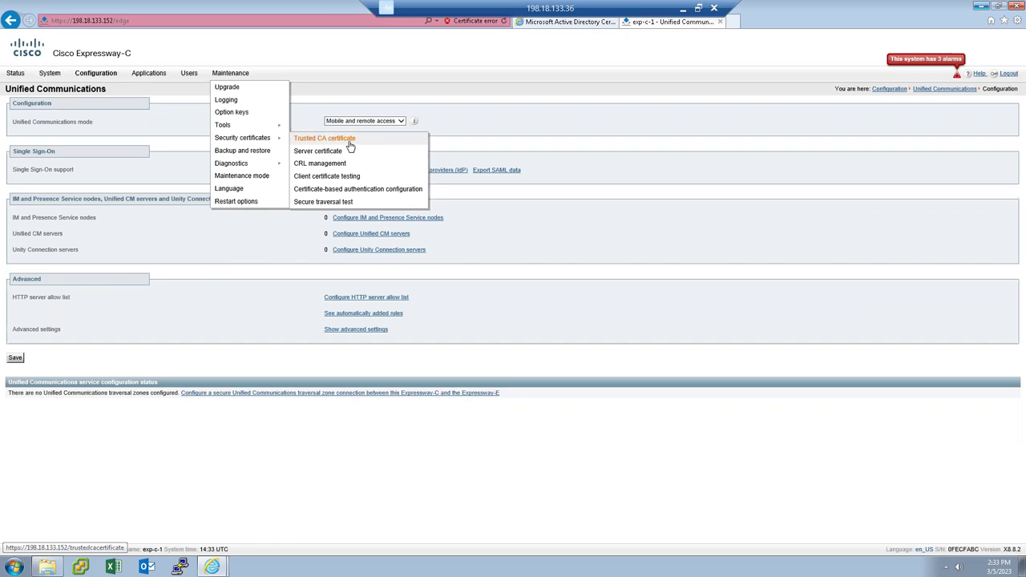
left_click(324, 153)
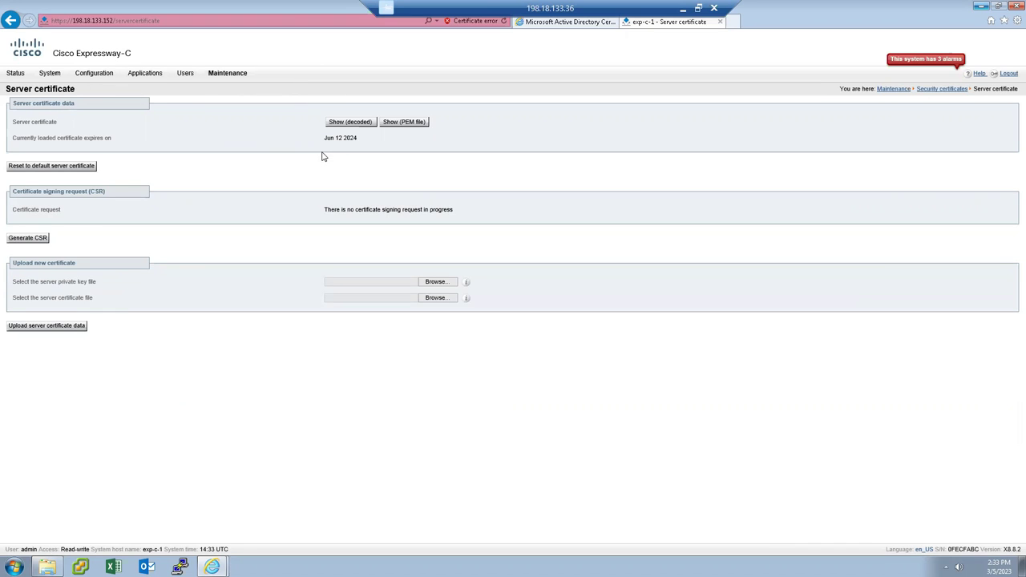
left_click(29, 238)
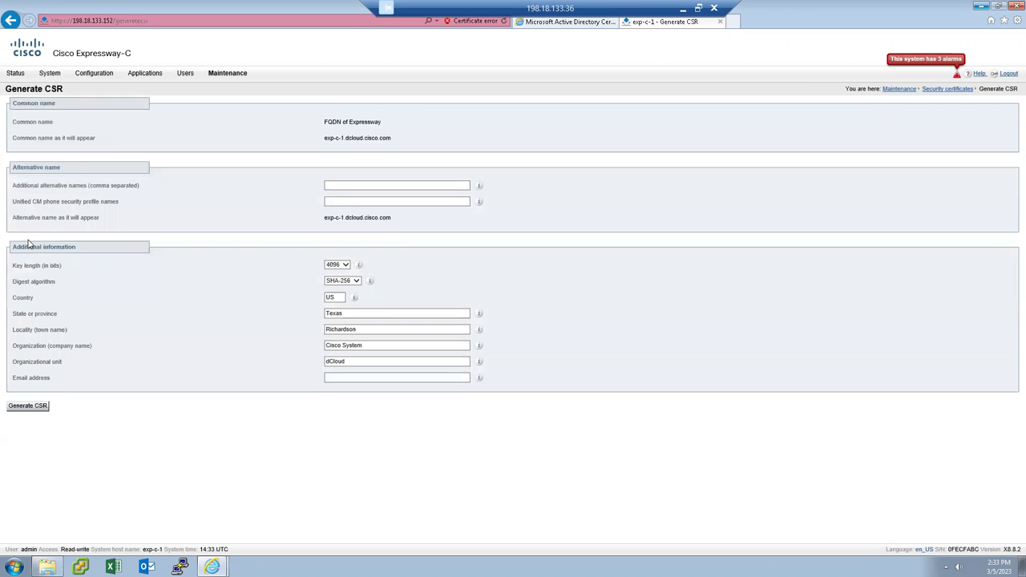
Generate the CSR for exp-c-1.dcloud.cisco.com with a 2048-bit key length.
double_click(361, 124)
left_click_drag(395, 140, 335, 140)
left_click(269, 224)
triple_click(36, 270)
left_click(344, 266)
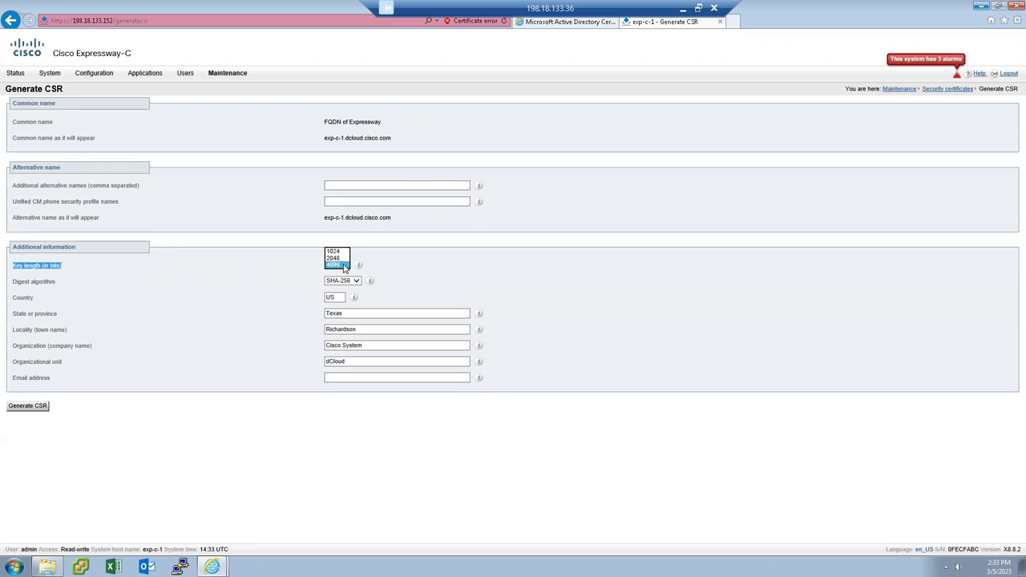
left_click(340, 258)
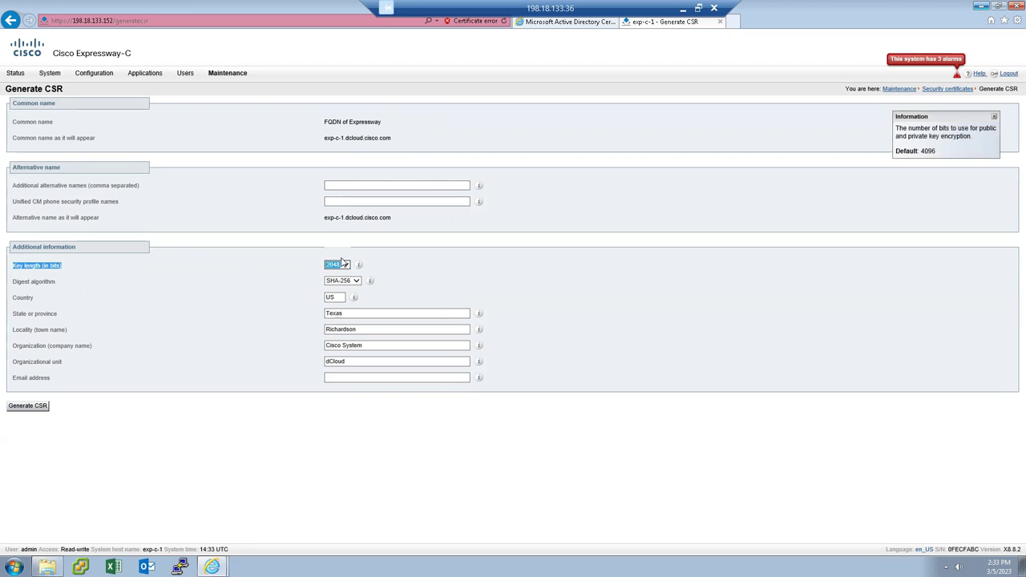
left_click(156, 316)
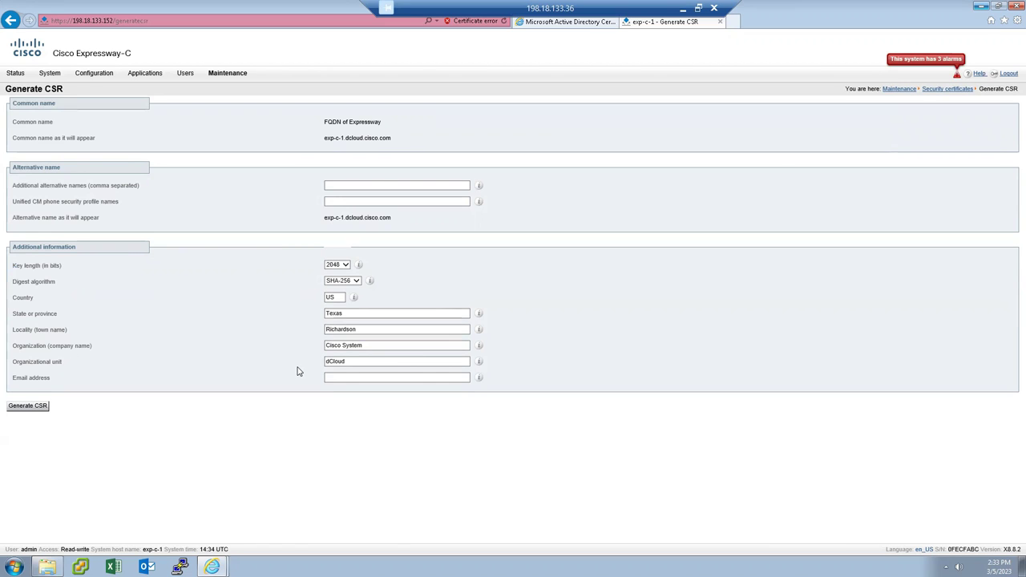
left_click(27, 407)
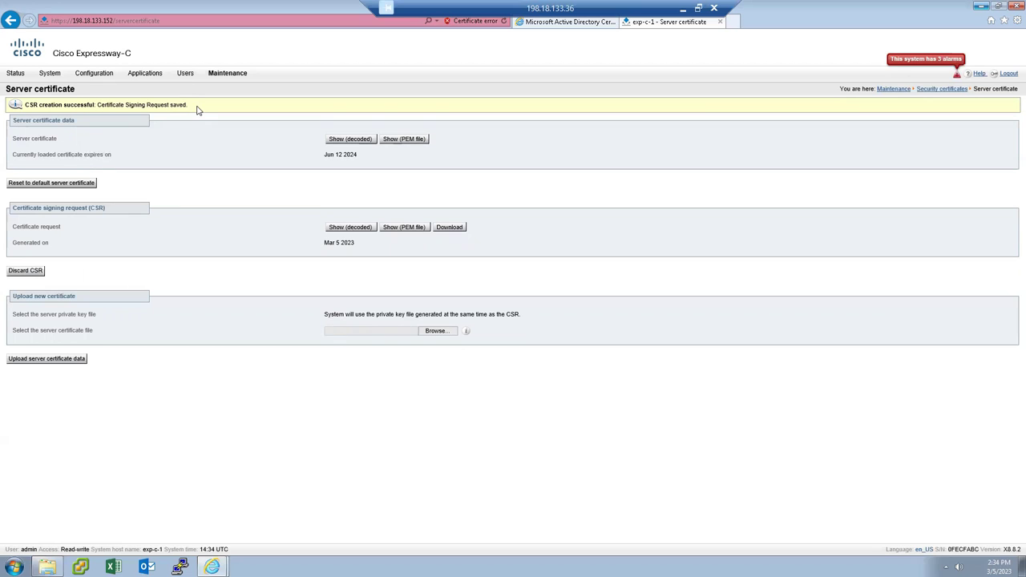
View the CSR as PEM text, select all of it, then restore the browser from full screen.
left_click(403, 228)
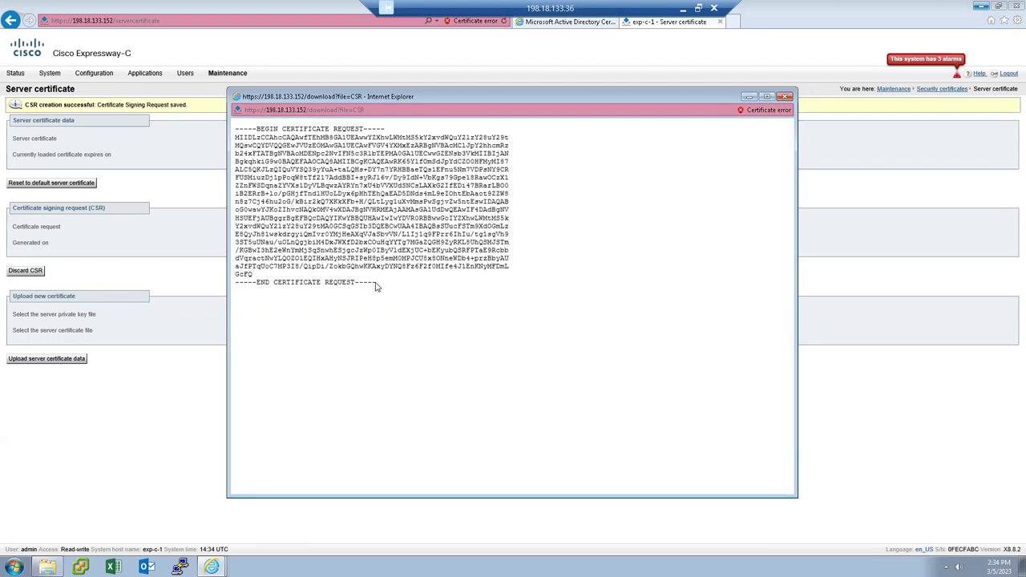
left_click_drag(379, 285, 220, 119)
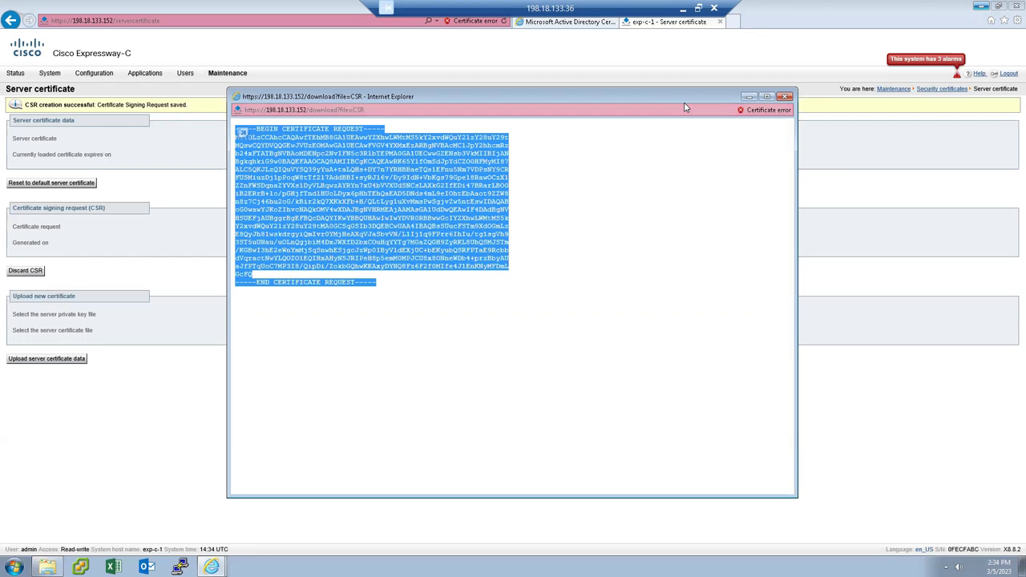
left_click(748, 97)
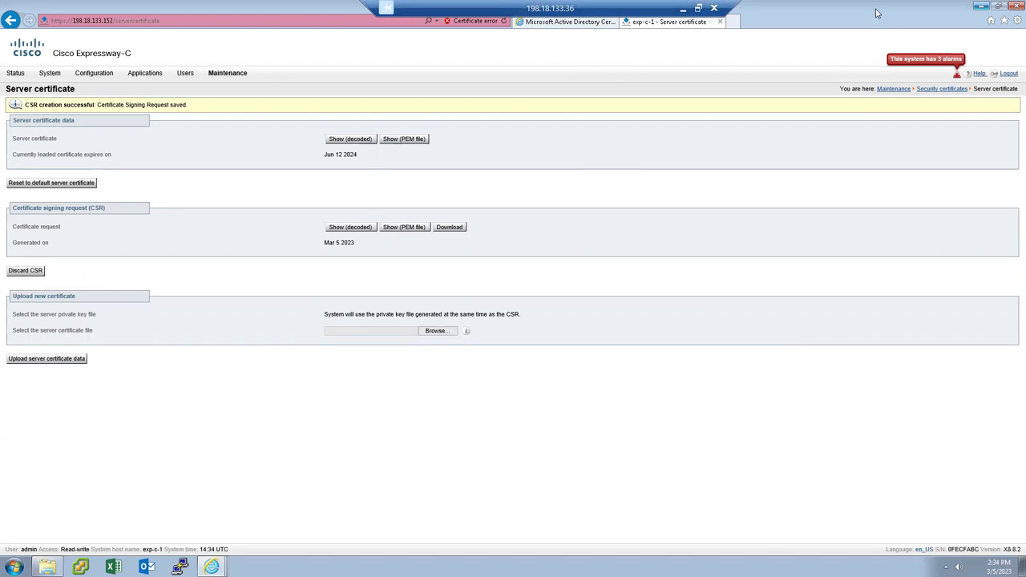
left_click_drag(873, 50, 874, 51)
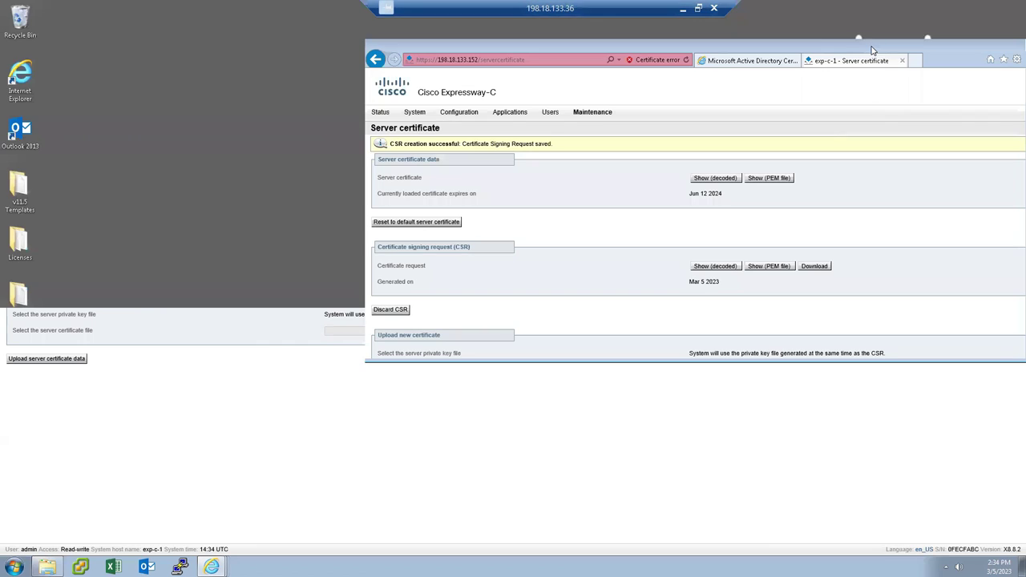
Open dCloud Certificates > AD1 Certificate Services in a new tab, close older tabs, and maximize IE.
left_click(916, 61)
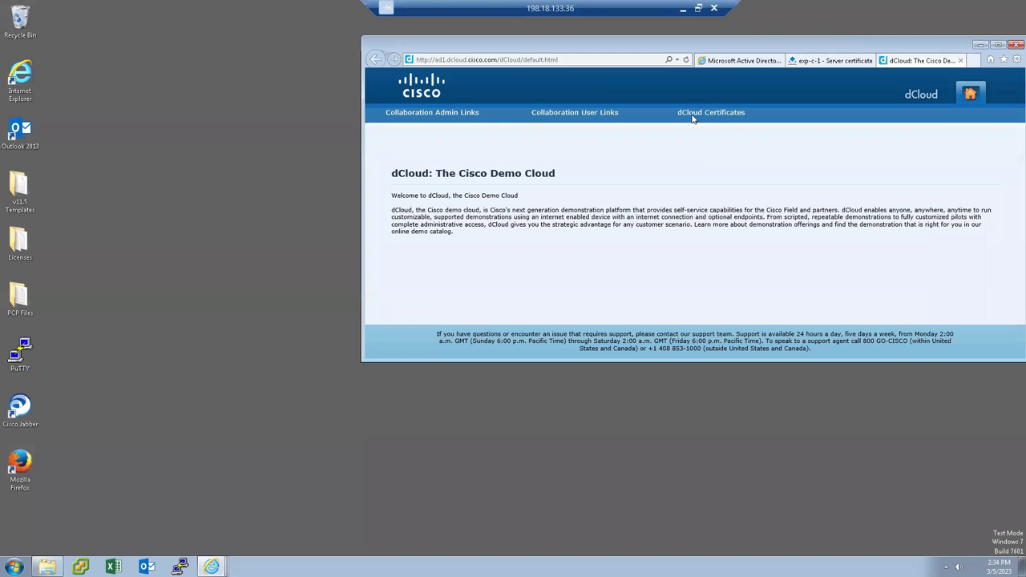
mouse_move(692, 113)
left_click(711, 132)
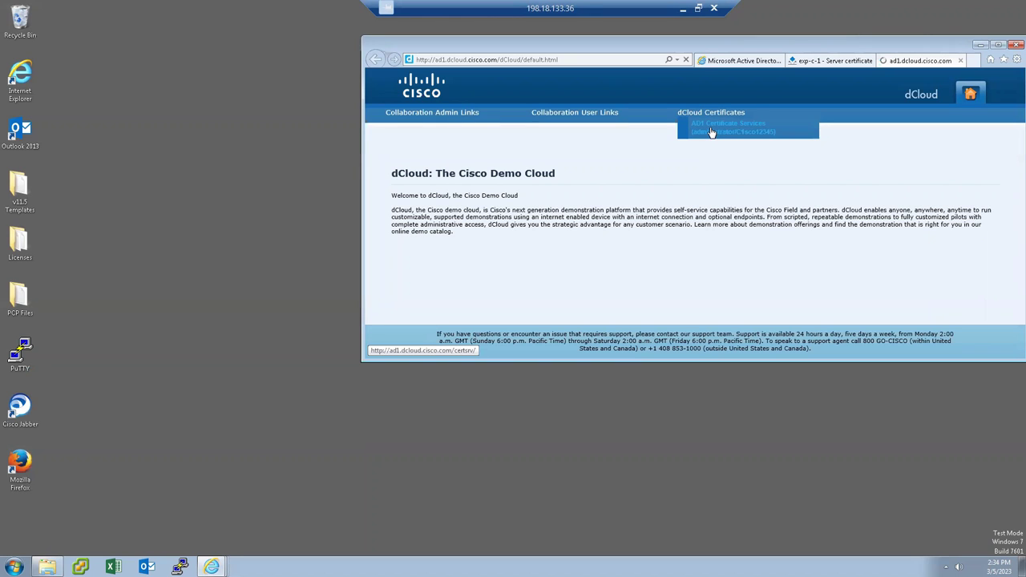
left_click(778, 61)
left_click(777, 61)
left_click_drag(853, 41, 492, 1)
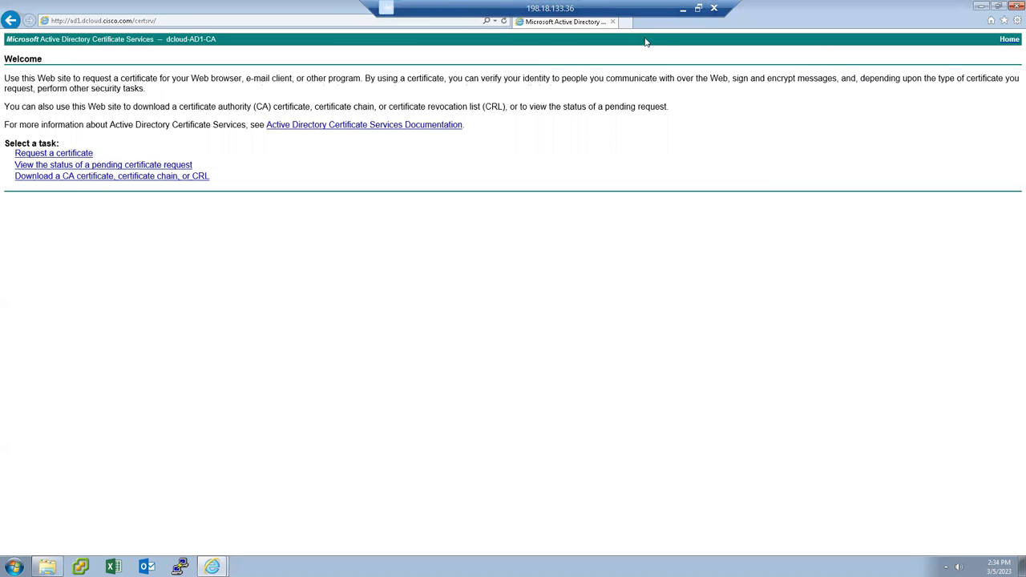
In another tab, load 198.18.133.152, continue past the certificate warning, and enter username admin.
left_click(628, 21)
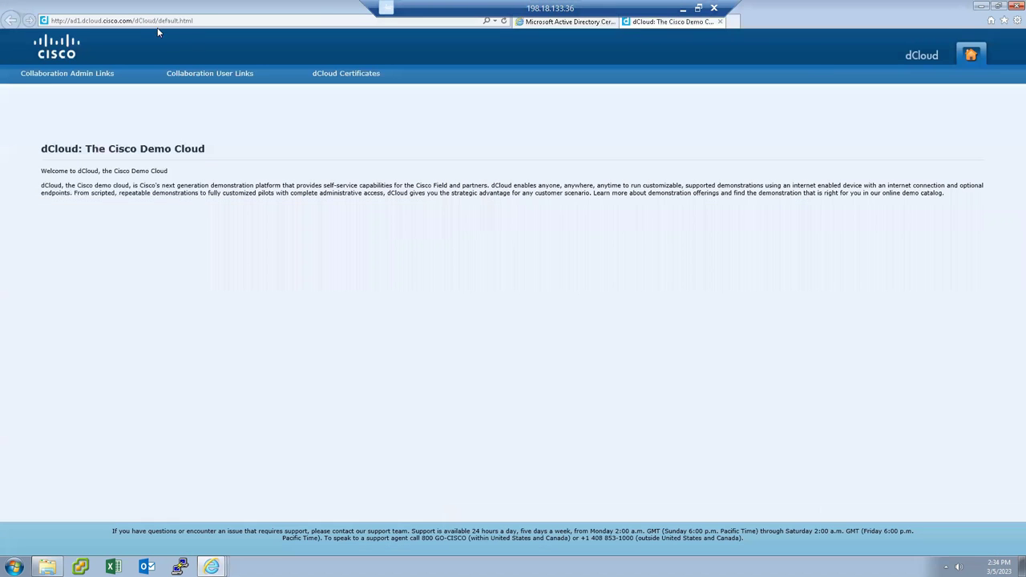
left_click(150, 19)
type("198.18.")
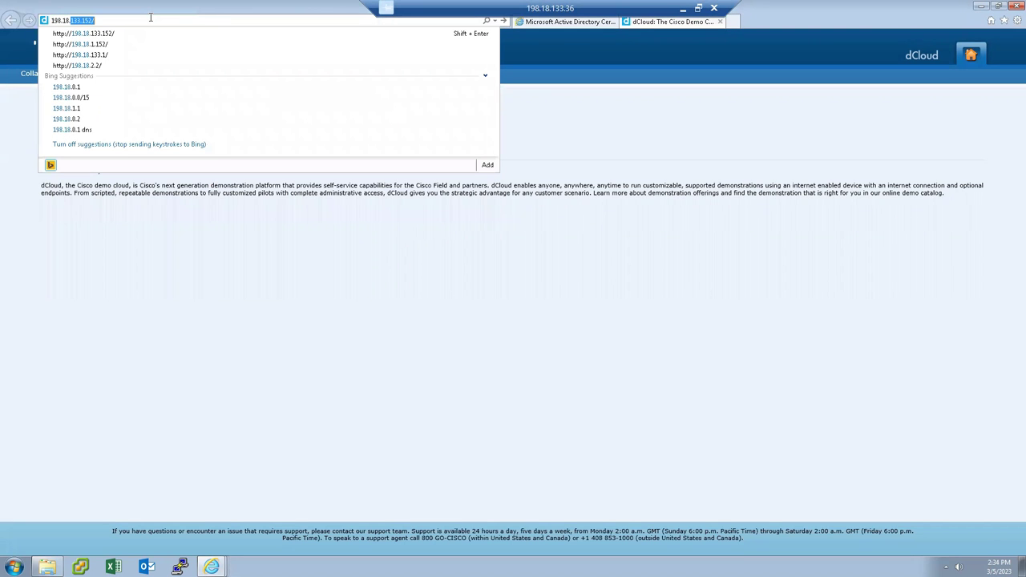
key("Down")
key("Return")
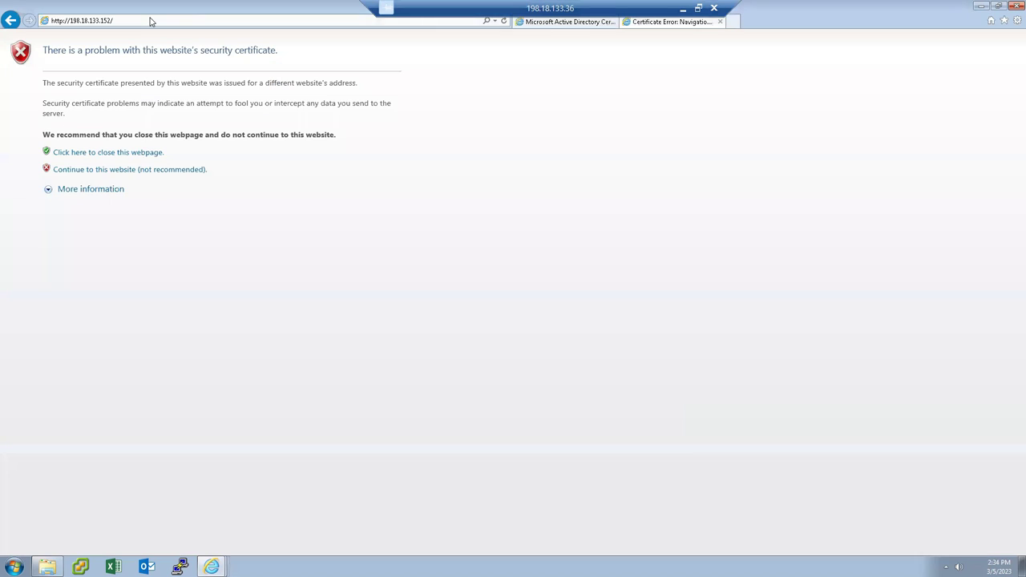
right_click(110, 170)
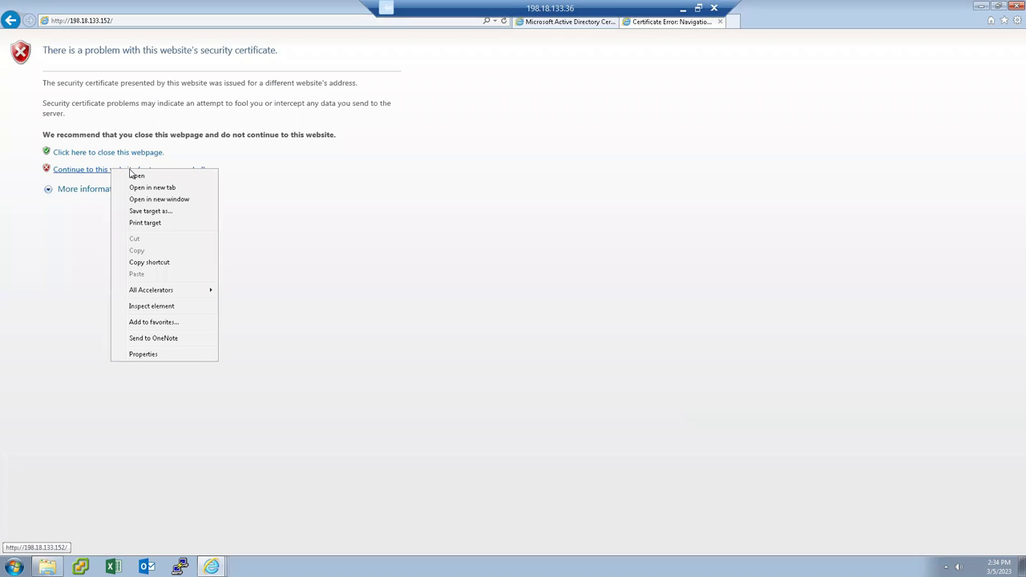
left_click(98, 169)
left_click(98, 170)
type("admin")
key("Tab")
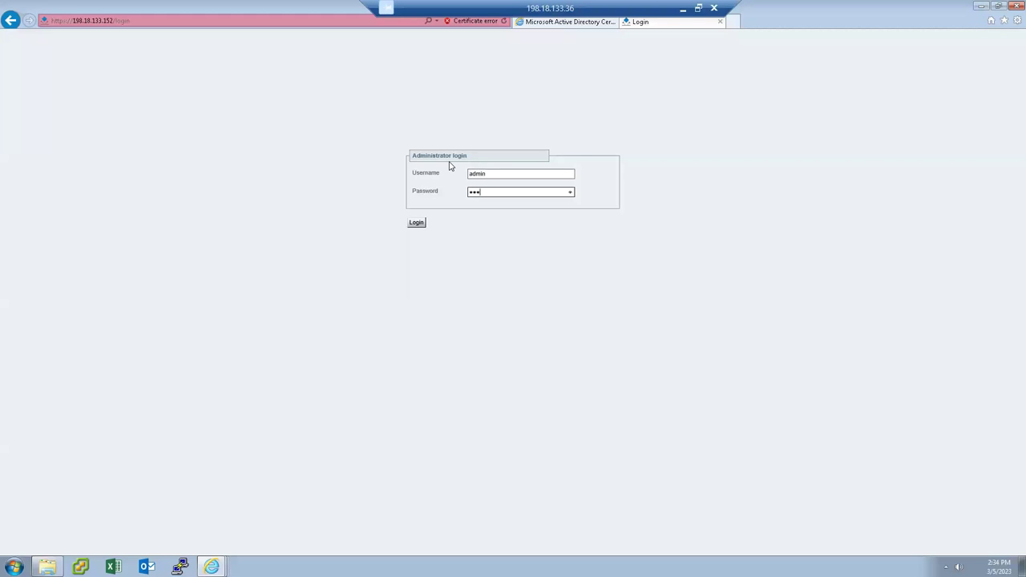
Log in and open Maintenance > Security certificates > Server certificate showing the pending CSR.
key("Return")
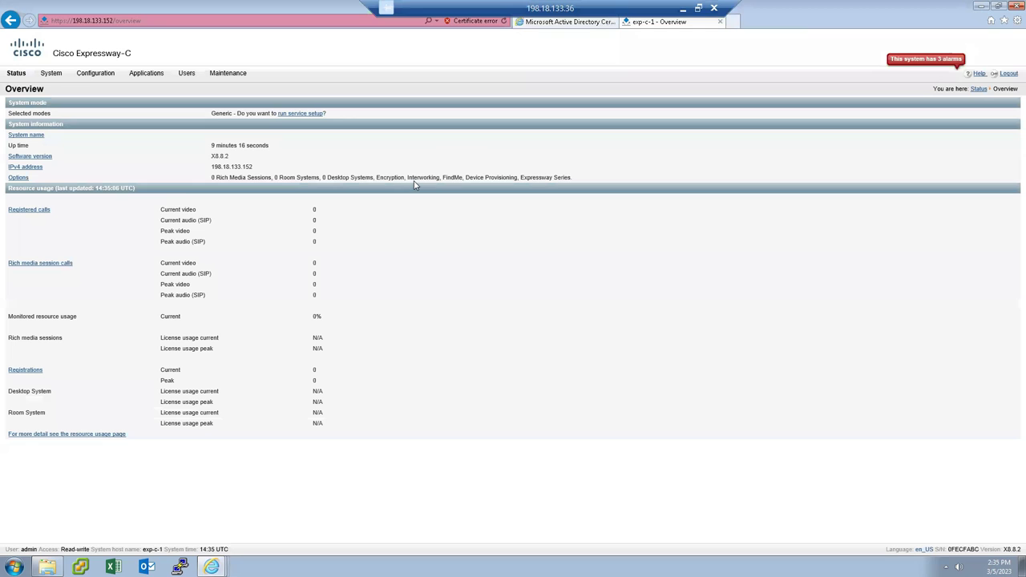
mouse_move(229, 73)
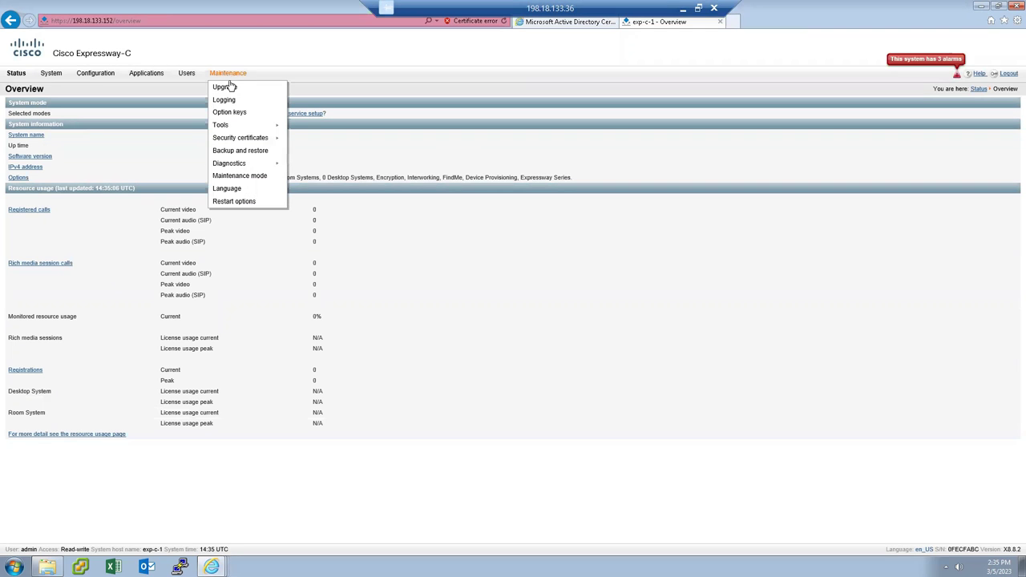
mouse_move(240, 137)
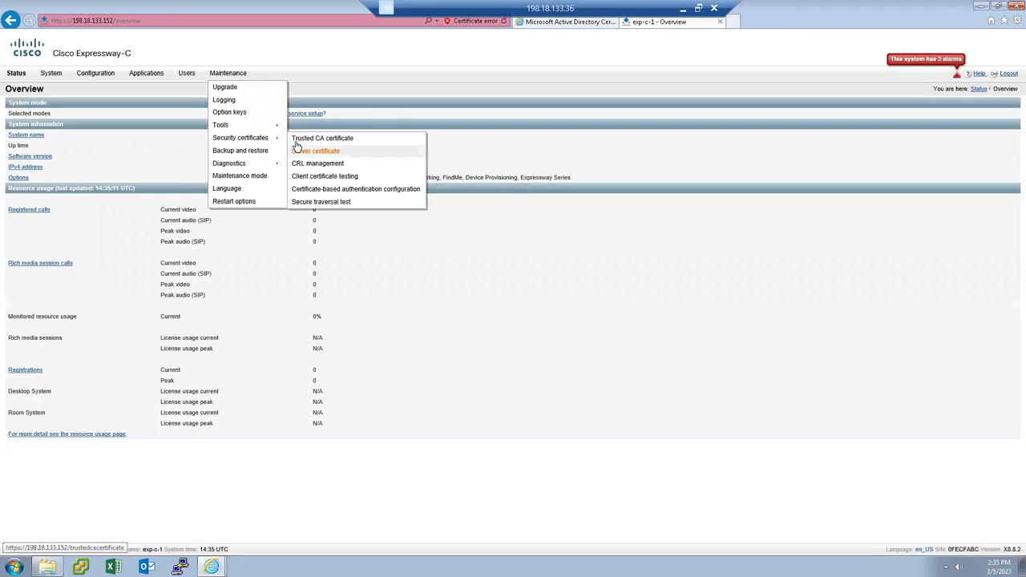
left_click(325, 155)
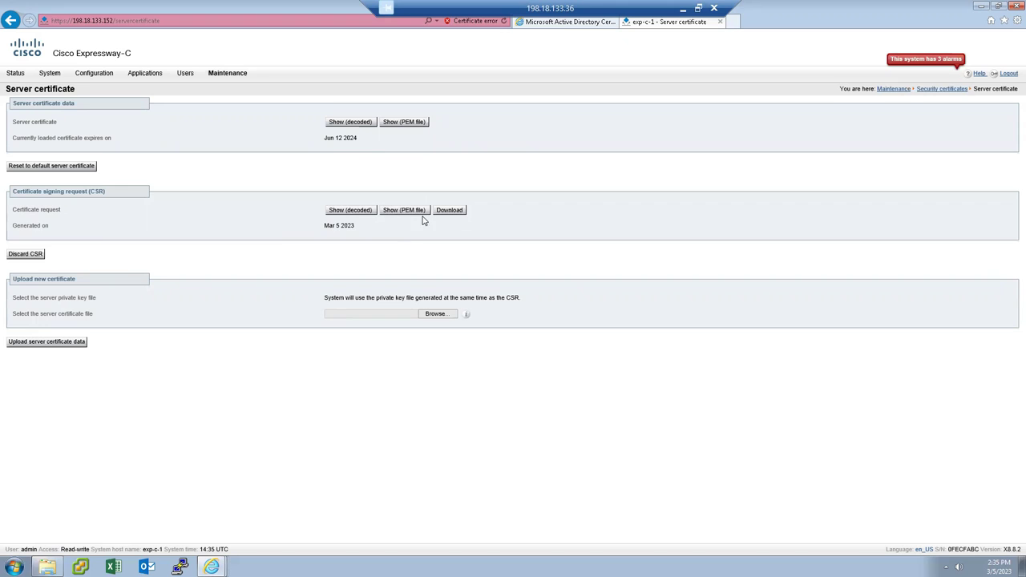
left_click(564, 24)
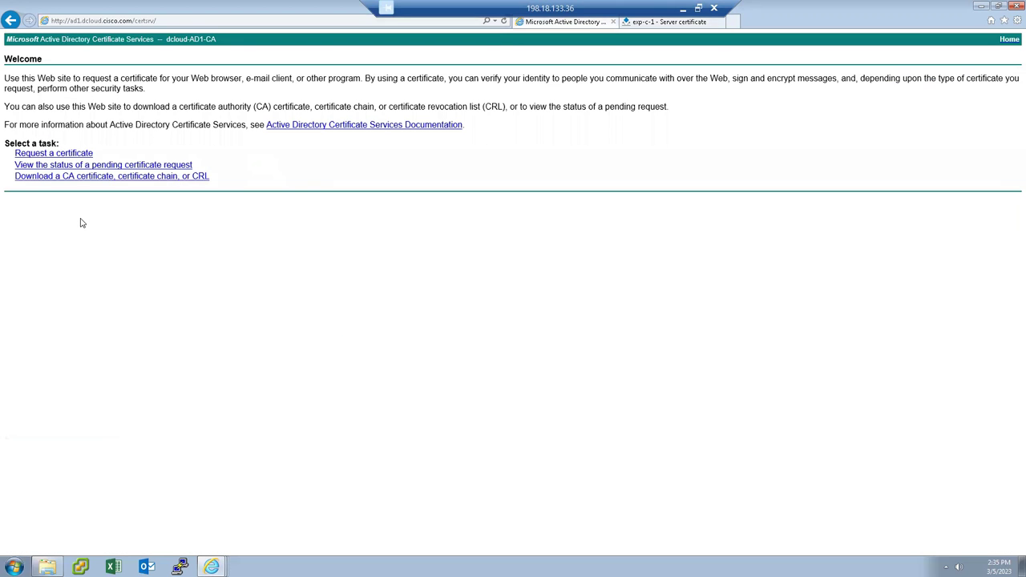
Paste the Expressway CSR into an advanced certificate request and submit it with the ClientServer template.
left_click(61, 154)
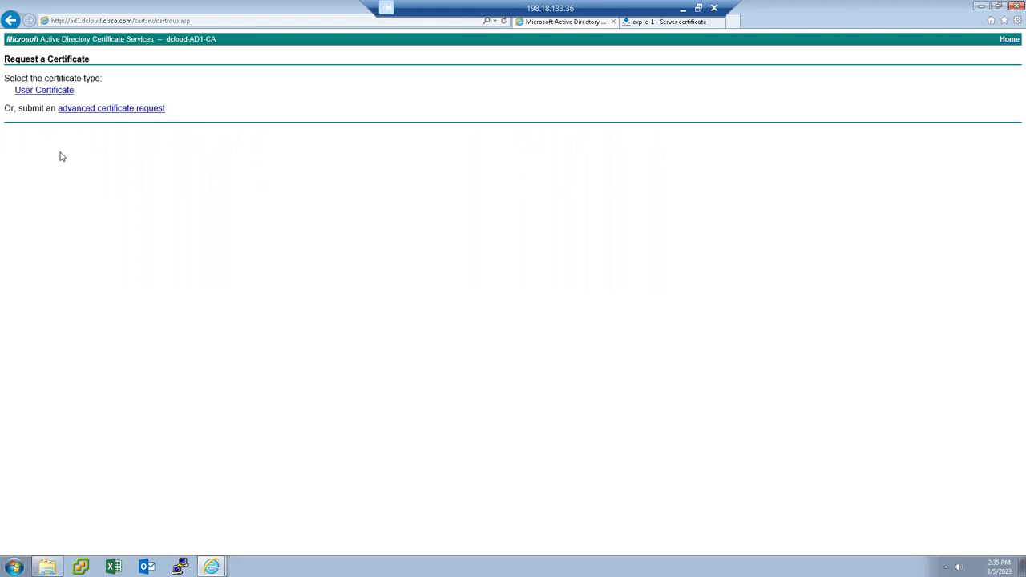
left_click(112, 108)
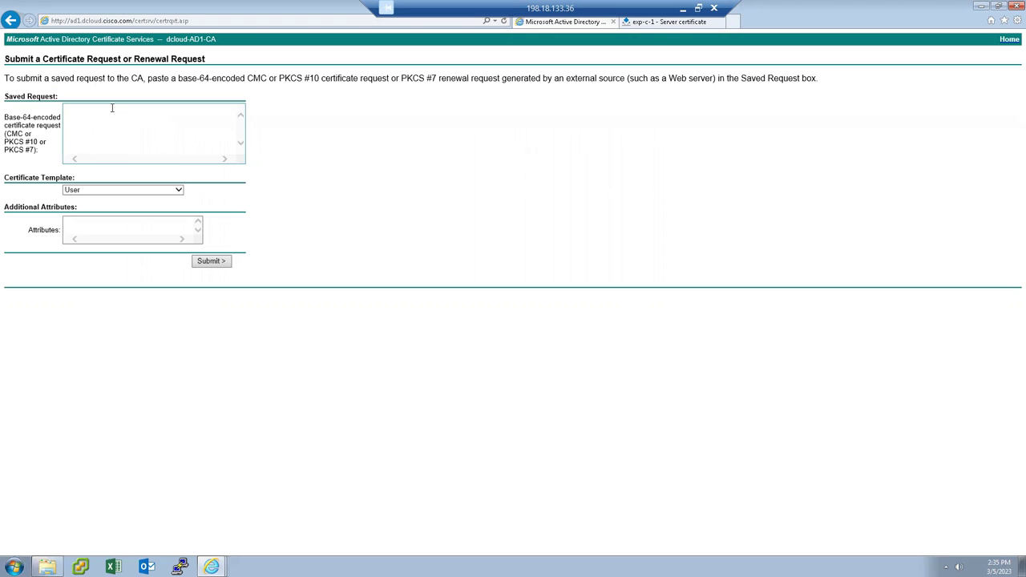
left_click(87, 130)
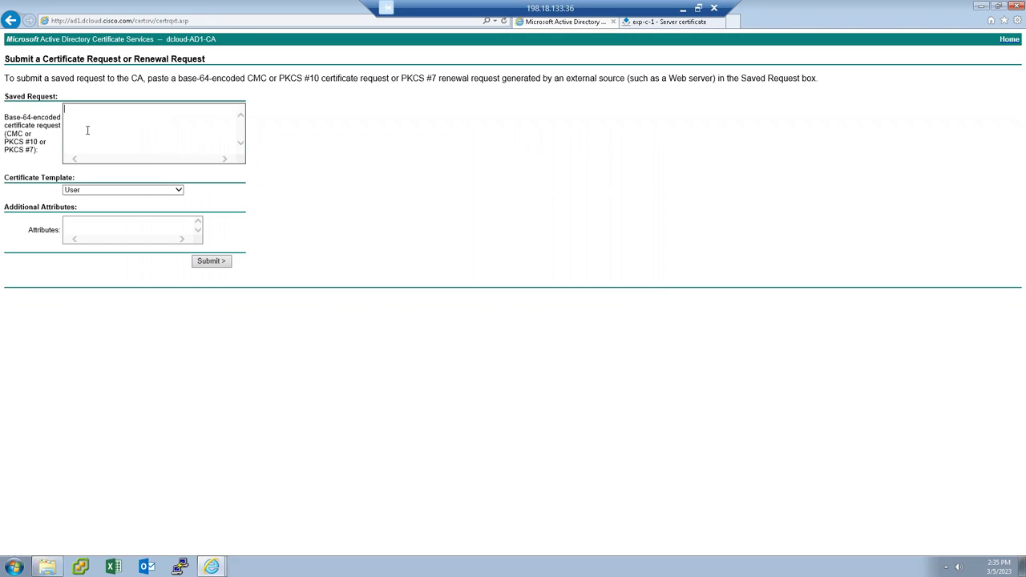
key("ctrl+v")
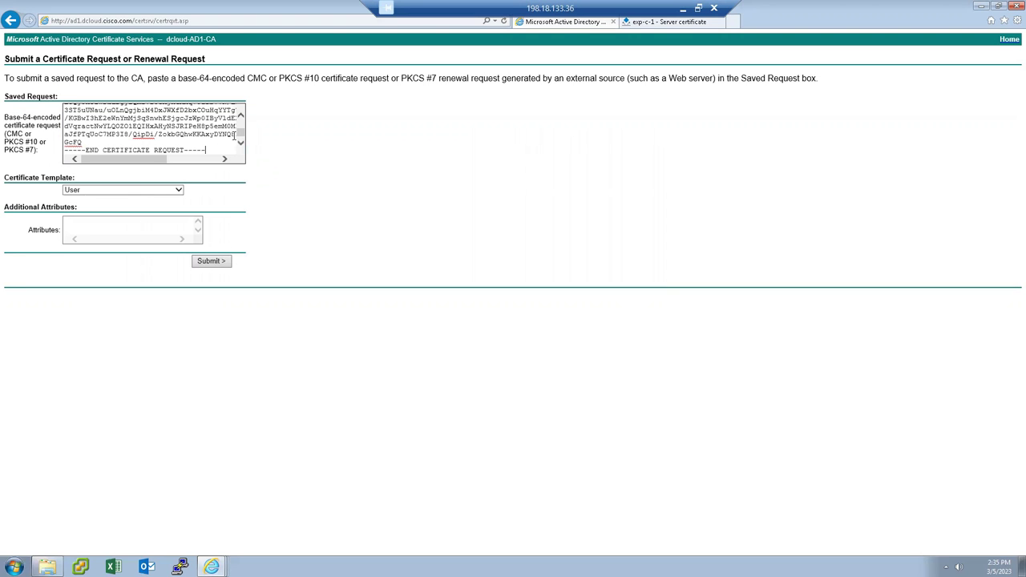
left_click_drag(240, 138, 241, 122)
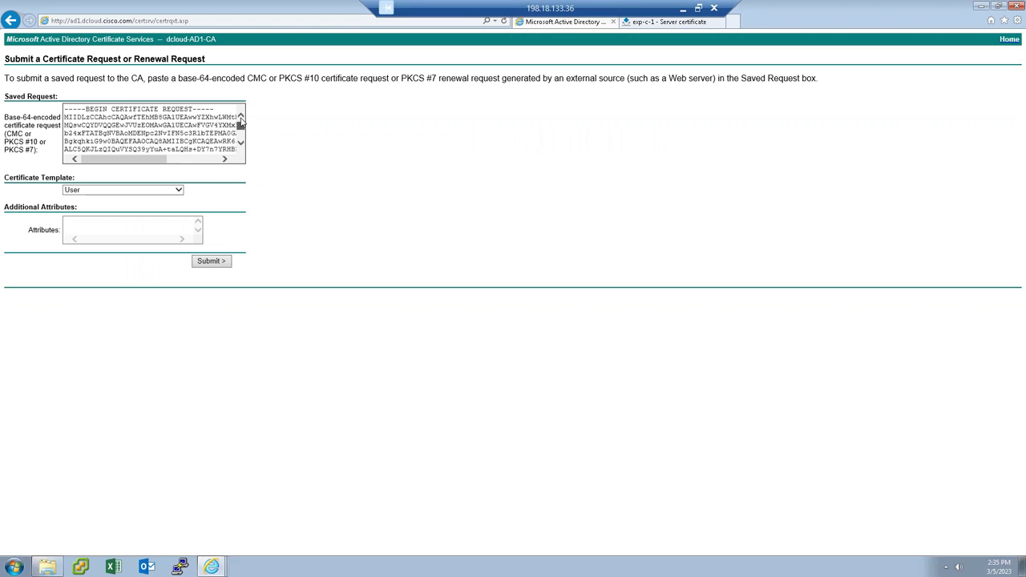
left_click(172, 193)
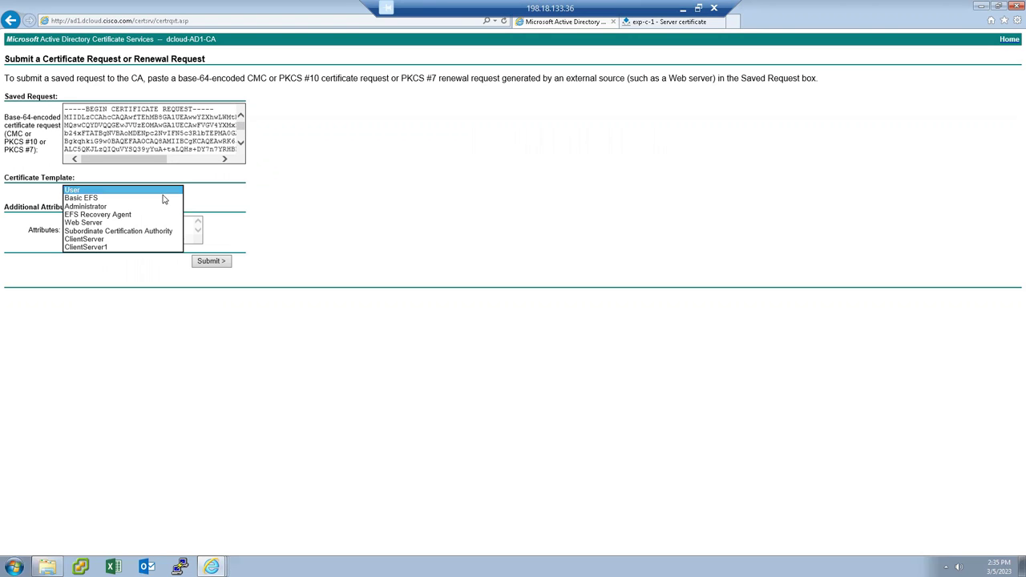
left_click(94, 238)
left_click(211, 262)
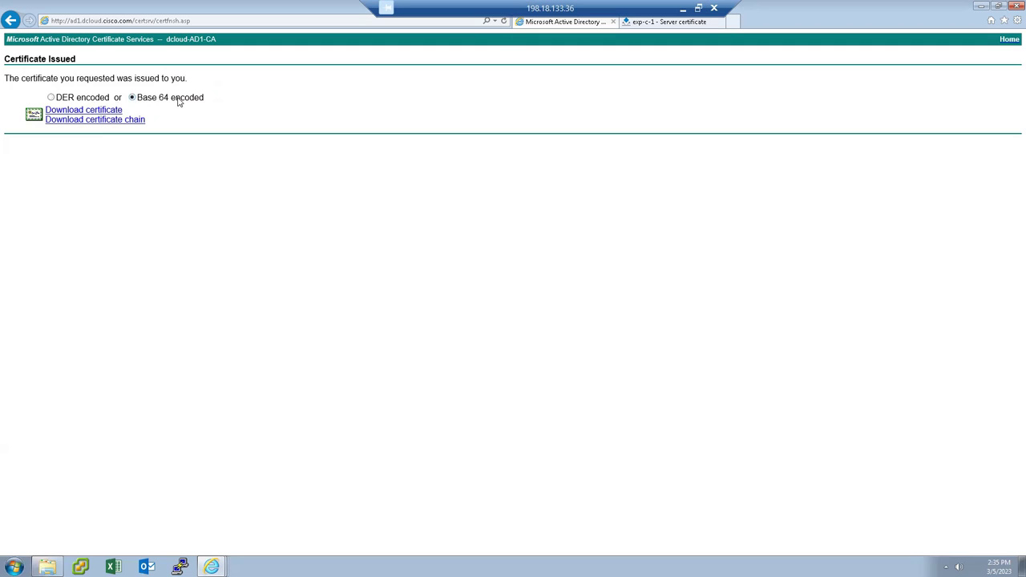
Download the issued certificate and save it to Downloads as EXP-C.CER.
left_click(95, 114)
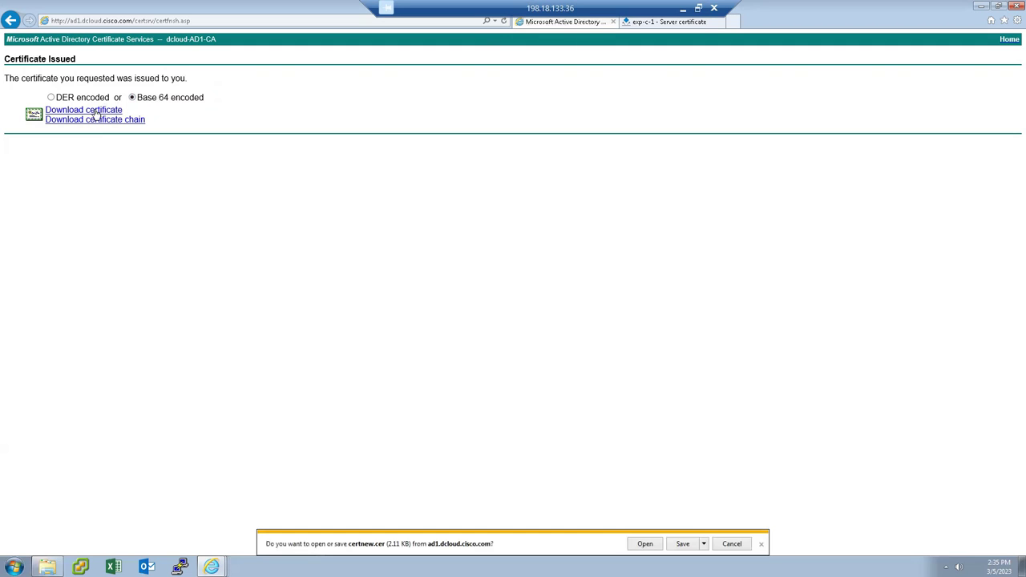
left_click(704, 544)
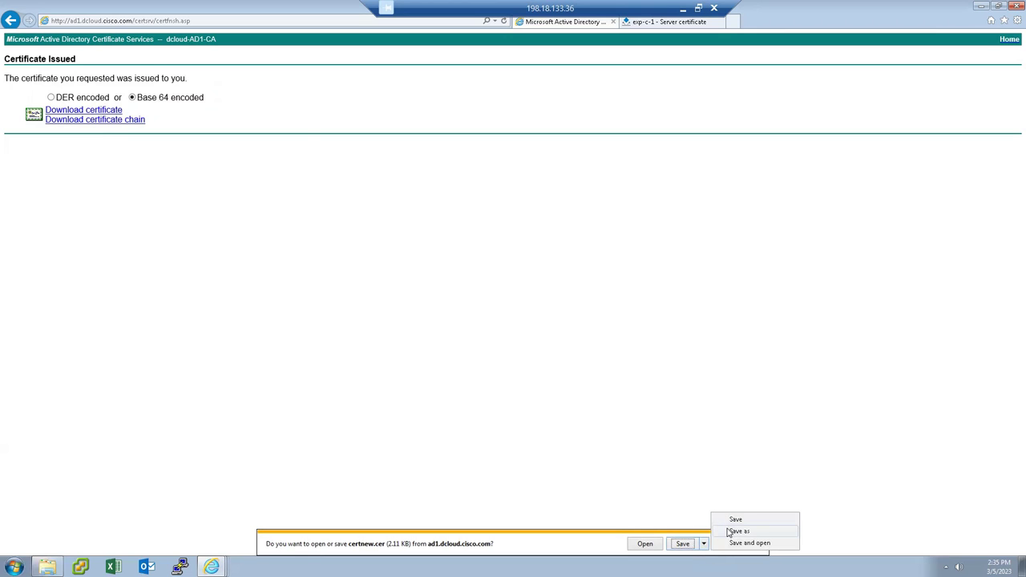
left_click(736, 532)
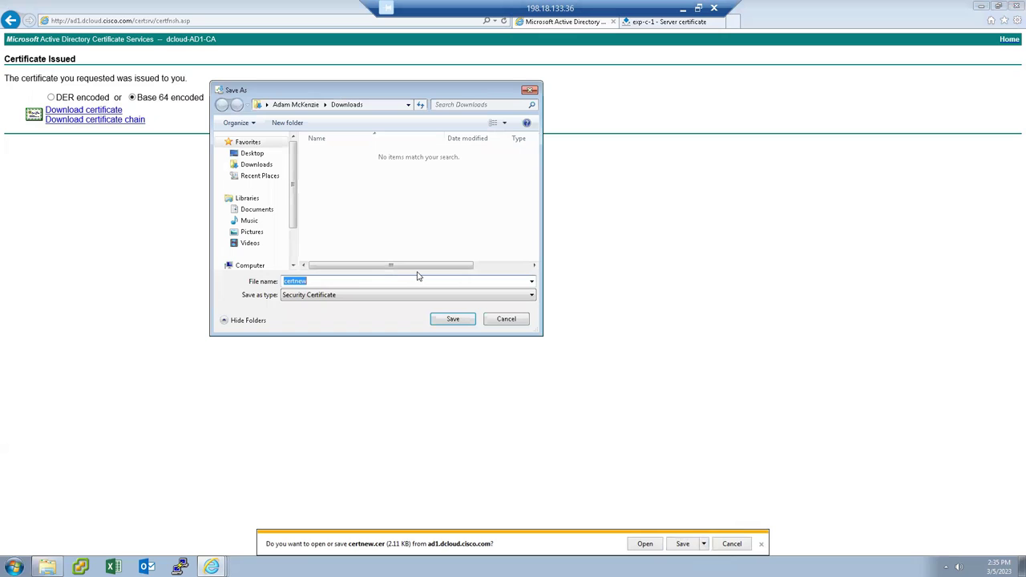
type("EXP-C.CER")
left_click(453, 320)
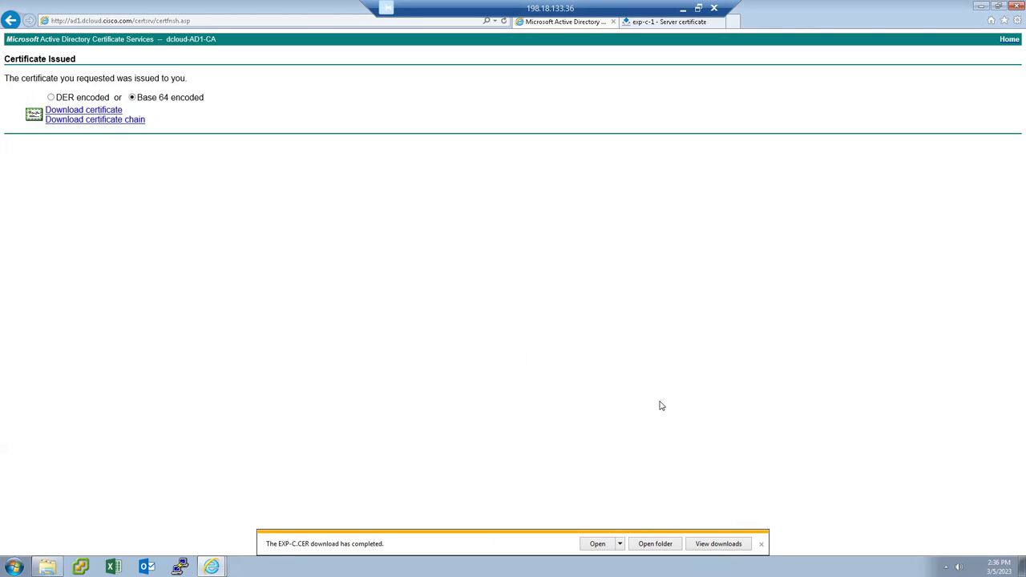
left_click(677, 26)
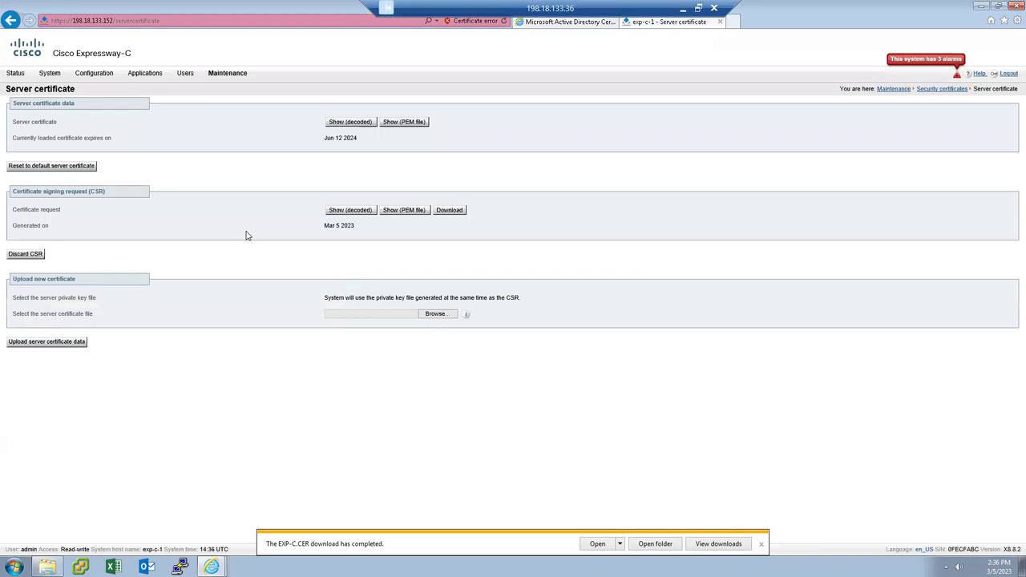
Browse to EXP-C in Downloads and upload it as the Expressway-C server certificate data.
left_click(437, 316)
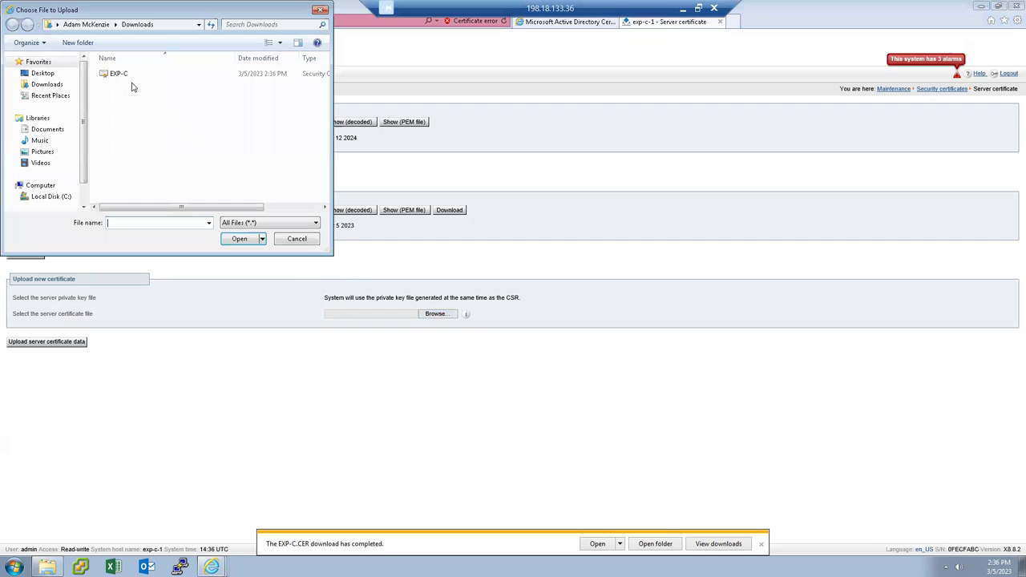
left_click(117, 74)
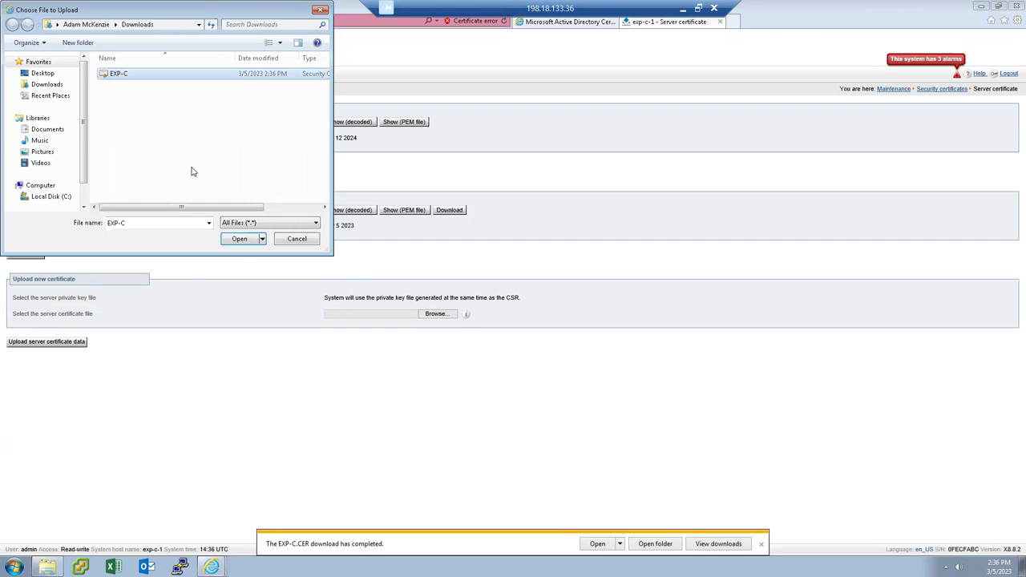
left_click(239, 239)
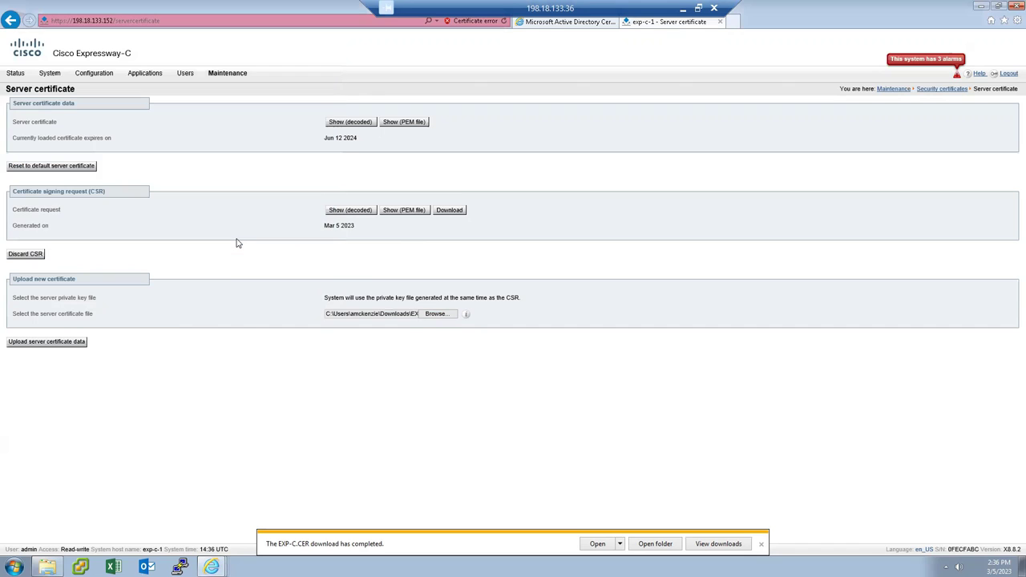
left_click(51, 343)
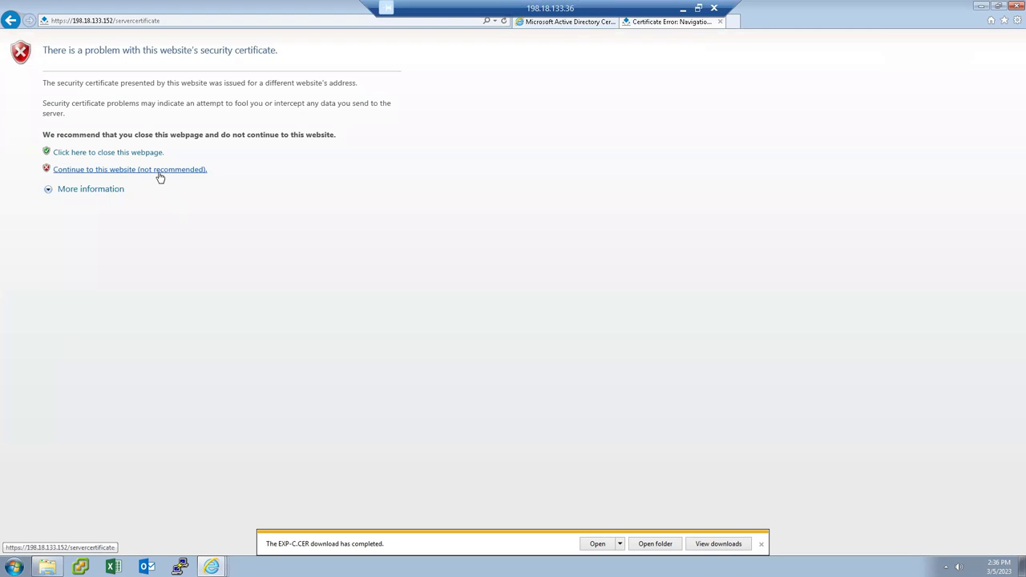
Reopen Expressway-Core from the dCloud portal's Collaboration Admin Links, past the certificate warning, maximized.
left_click(160, 172)
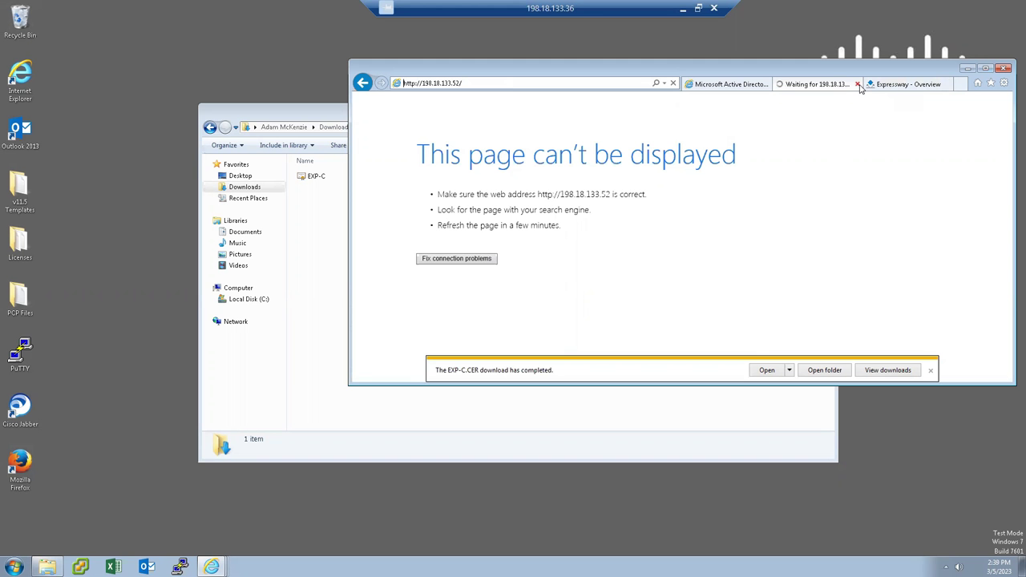
left_click(859, 85)
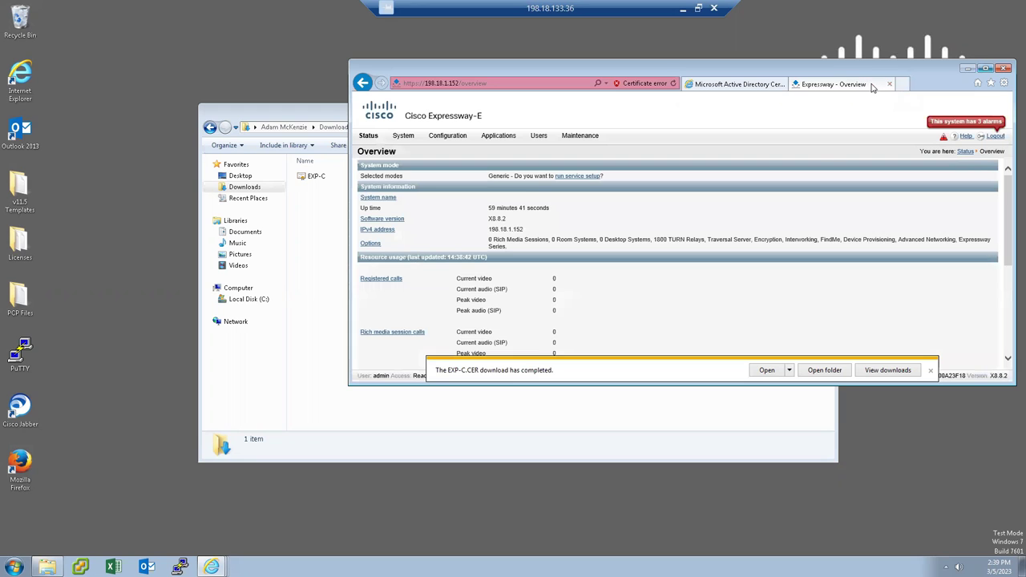
left_click(901, 85)
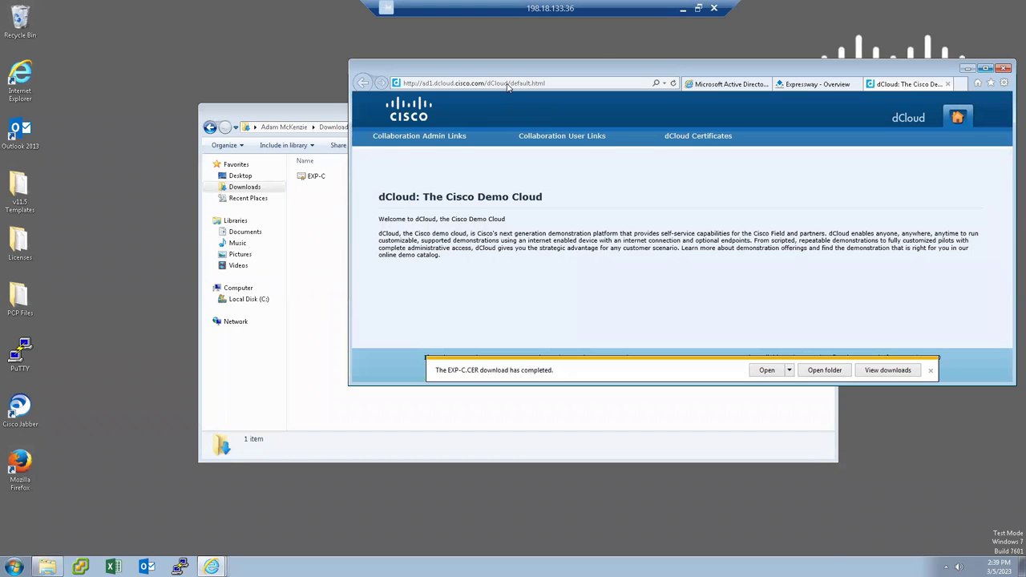
mouse_move(417, 134)
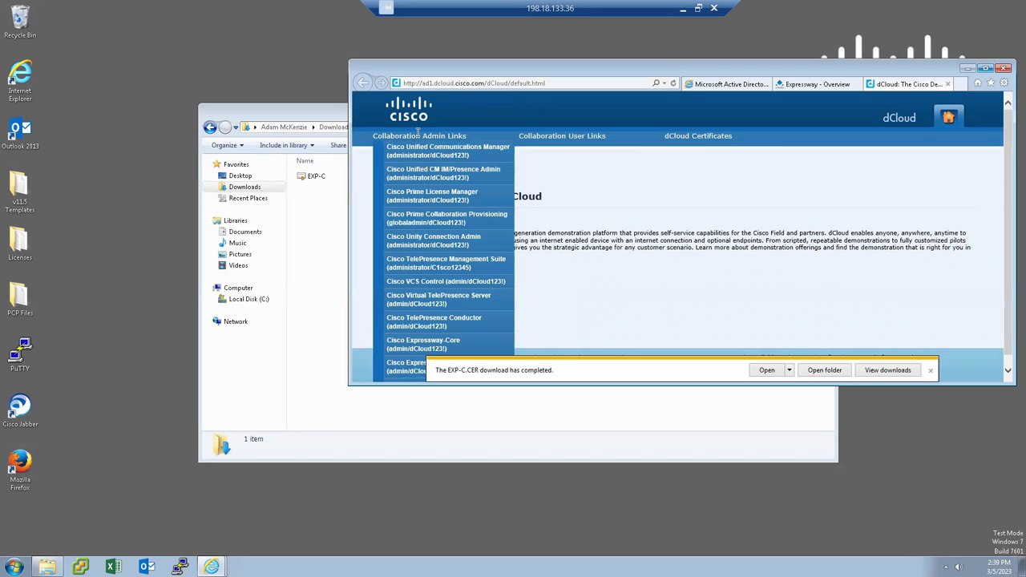
left_click(413, 350)
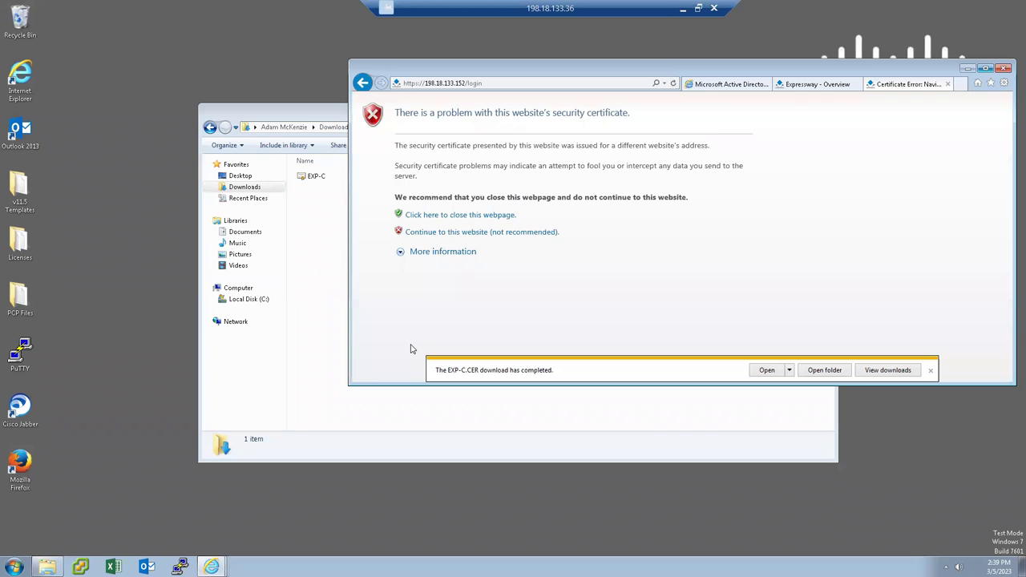
left_click(498, 232)
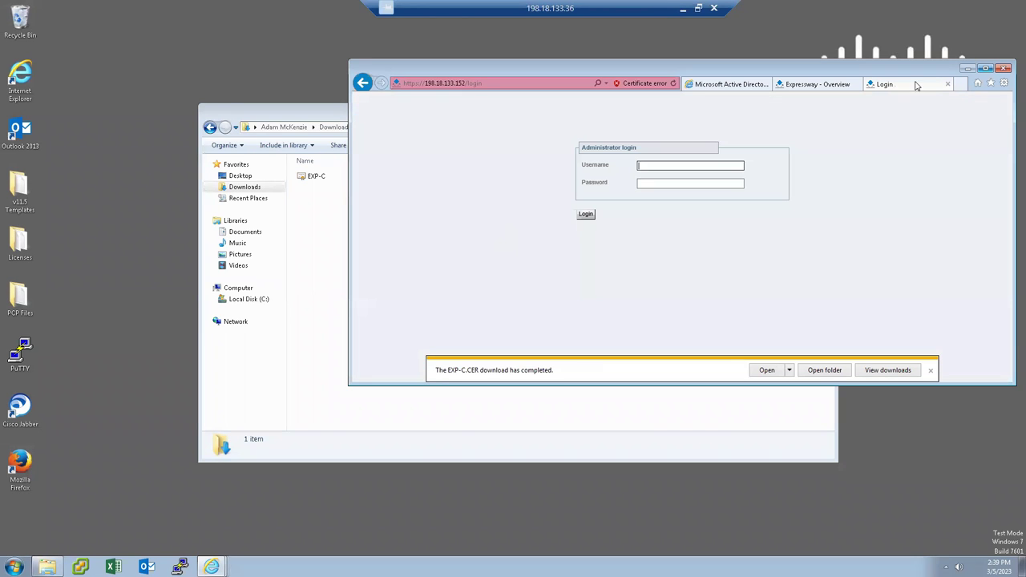
left_click(986, 69)
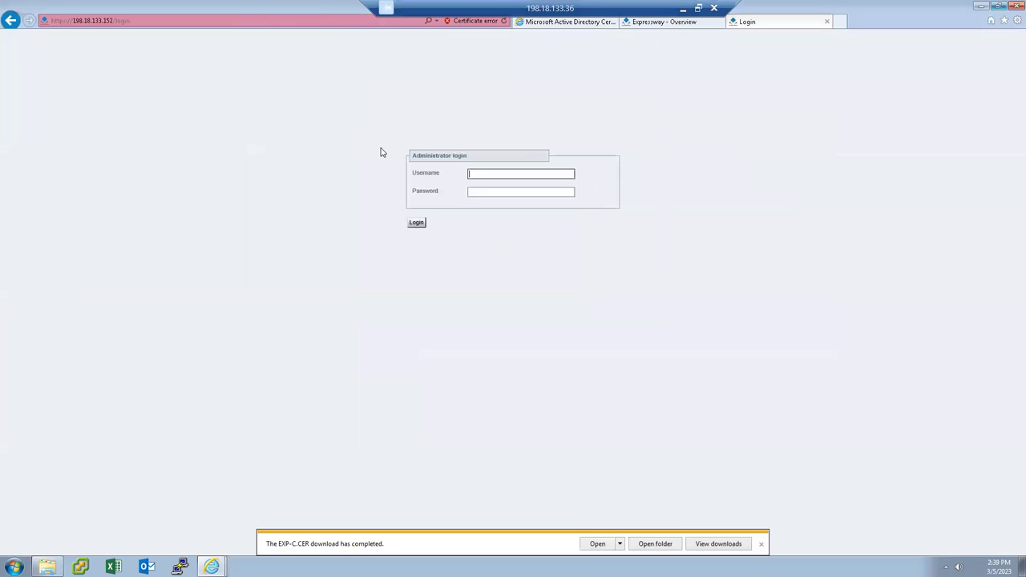
Sign in as admin with the administrator password.
type("admin")
key("Tab")
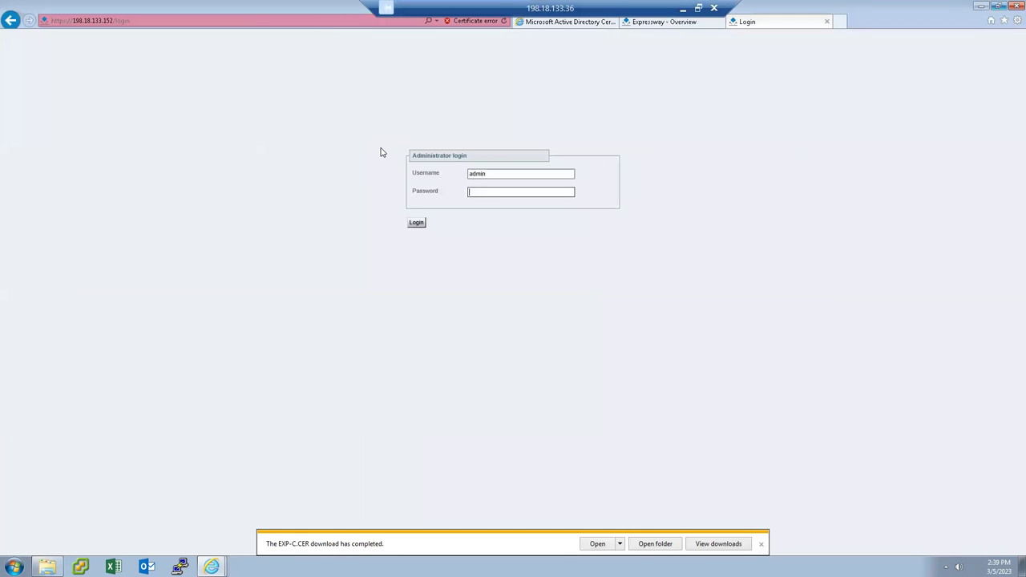
type("C1sco1")
key("Return")
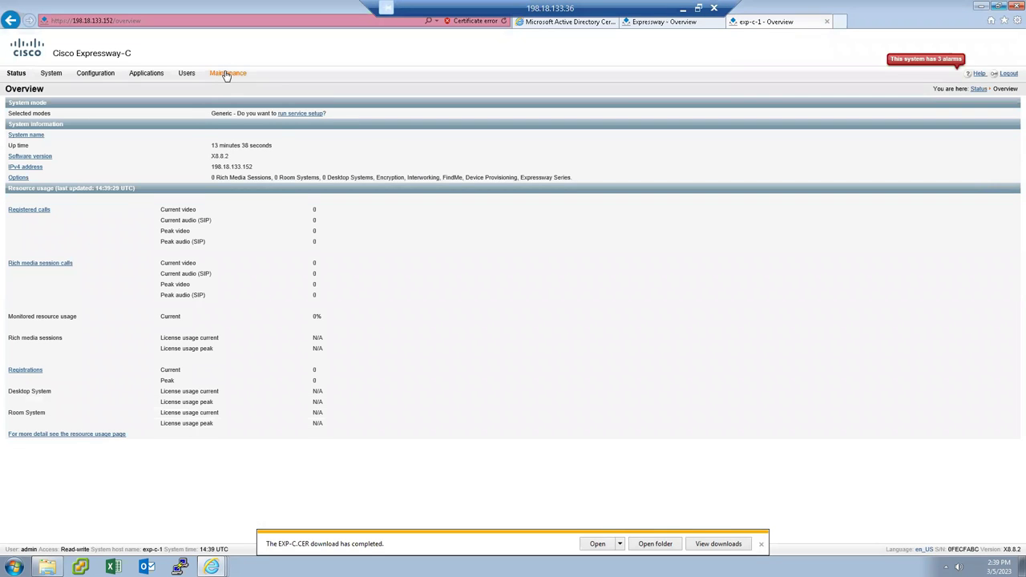
Open Maintenance > Security certificates > Server certificate to review the current certificate details.
mouse_move(227, 75)
mouse_move(249, 142)
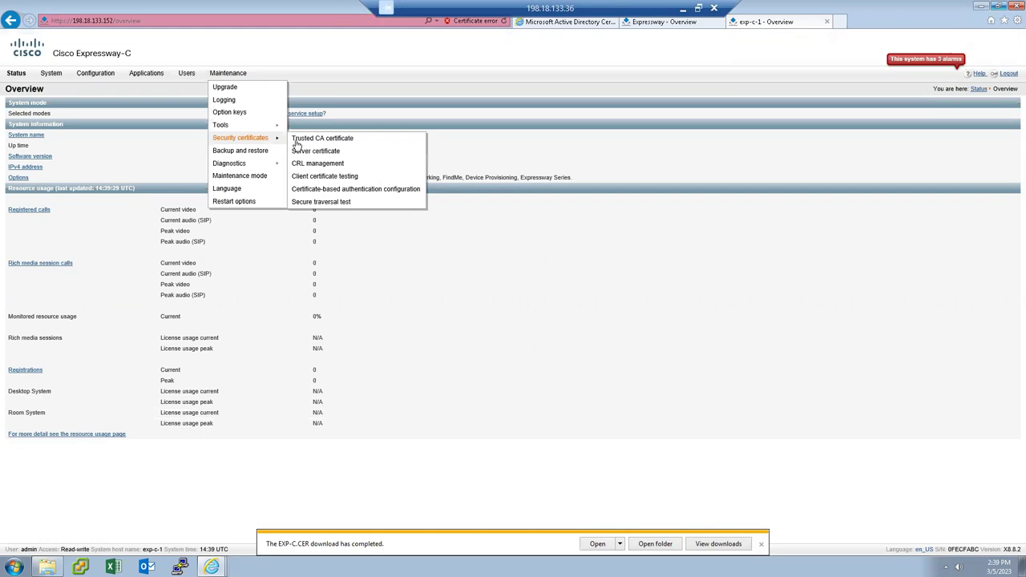
left_click(315, 152)
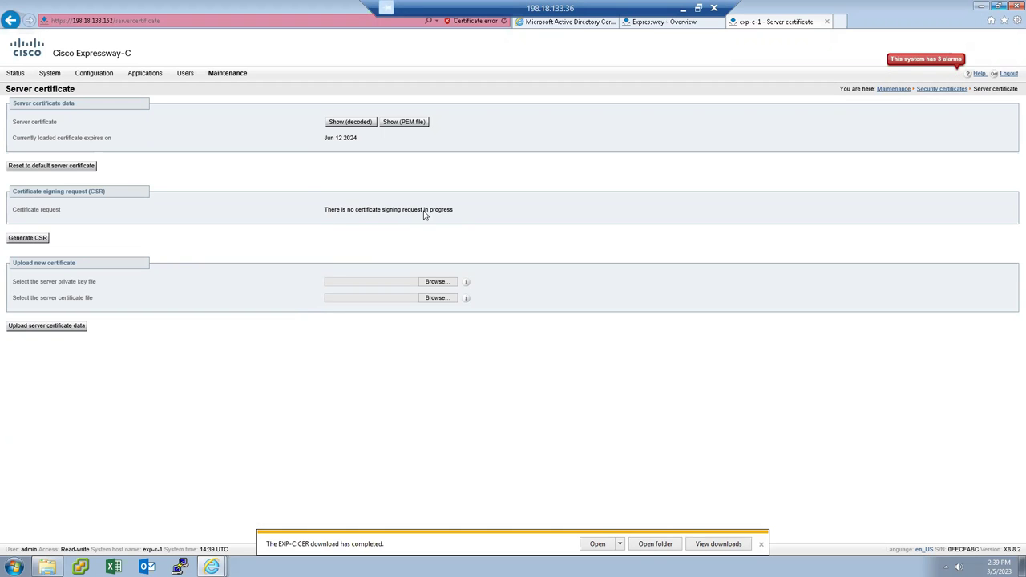
Open the Trusted CA certificate list, which flags an expired Temporary CA.
left_click(230, 73)
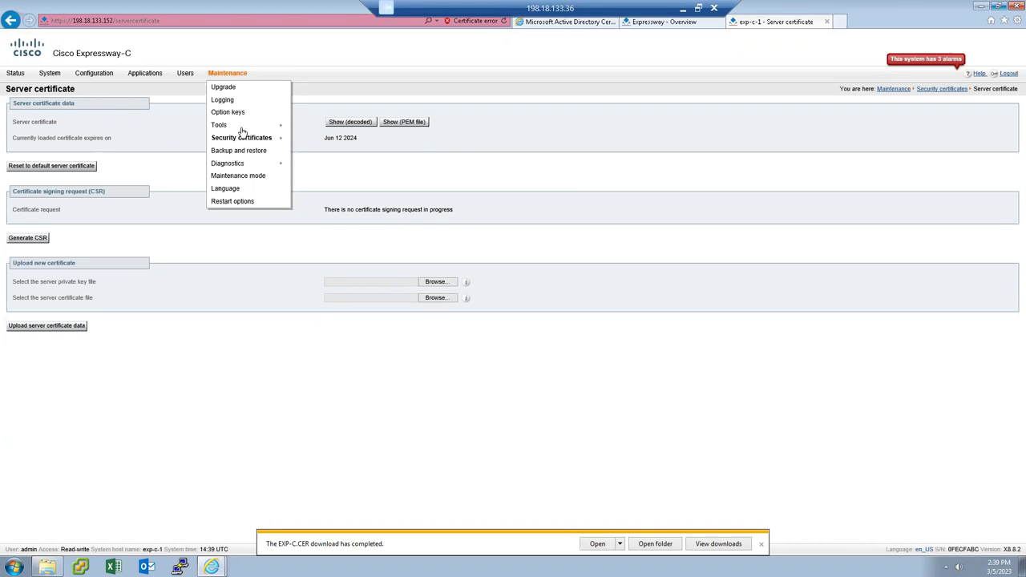
mouse_move(243, 140)
left_click(302, 142)
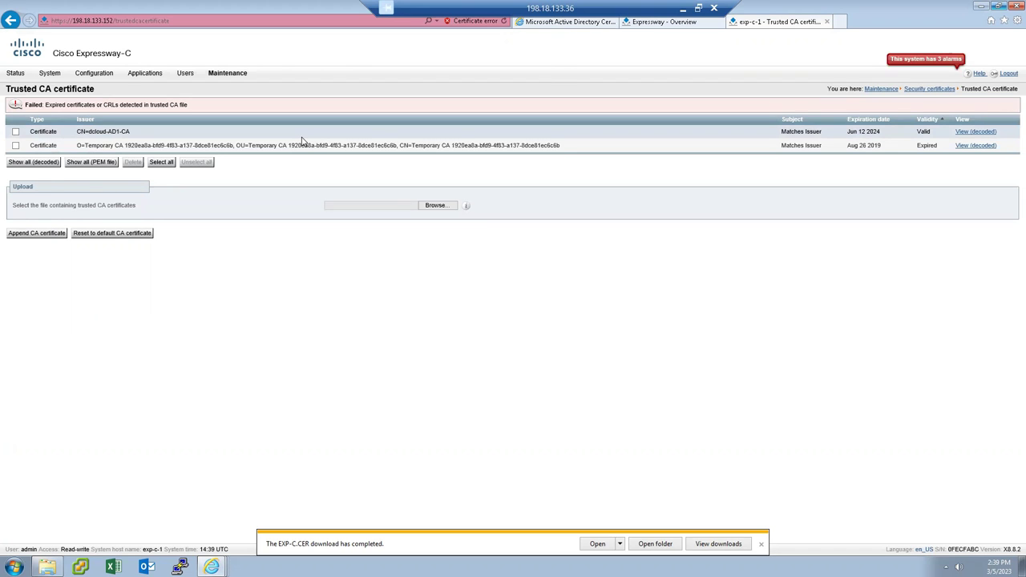
left_click(563, 24)
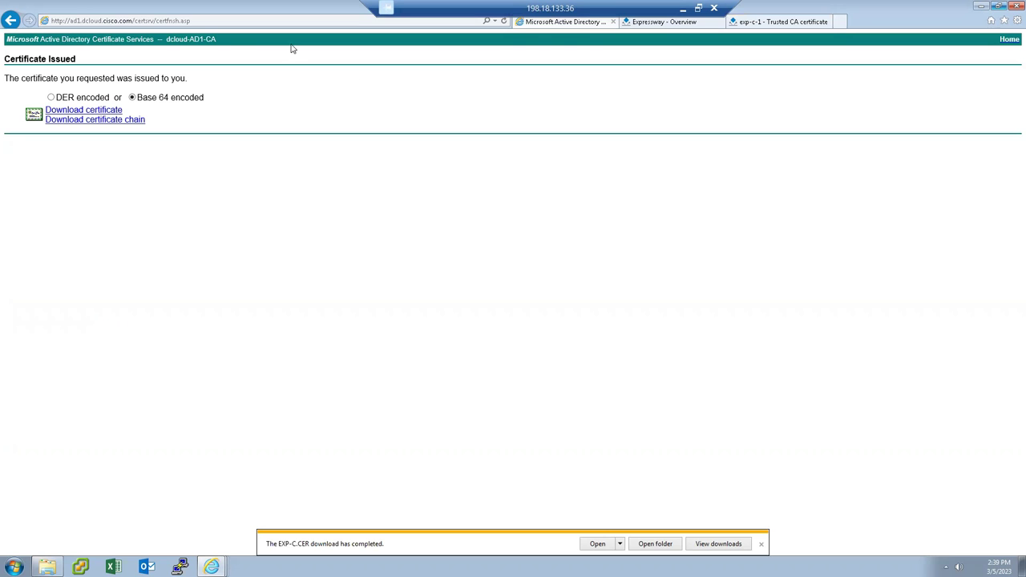
From AD1 Certificate Services, download the current dcloud-AD1-CA certificate in Base 64.
left_click(840, 22)
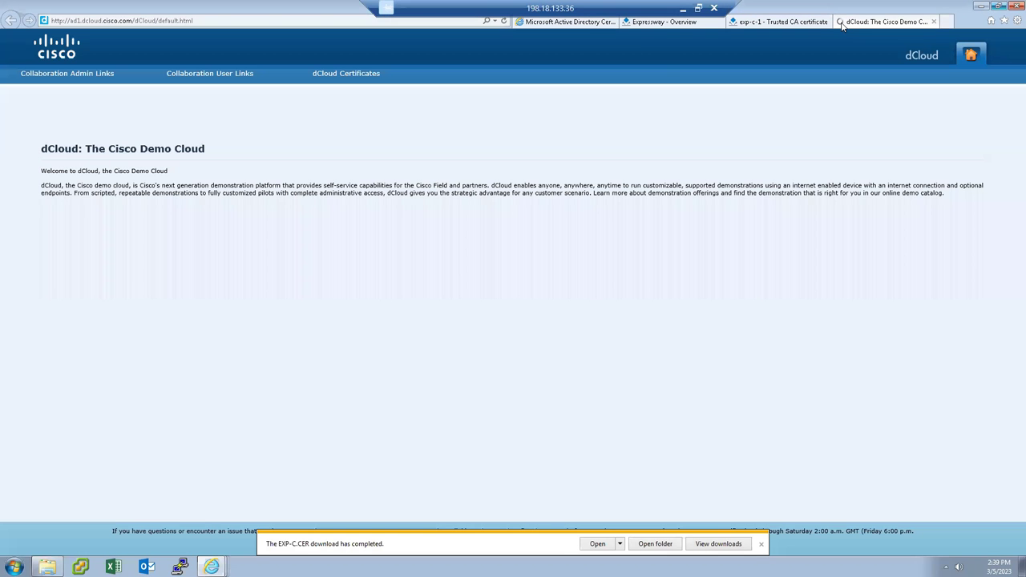
mouse_move(330, 76)
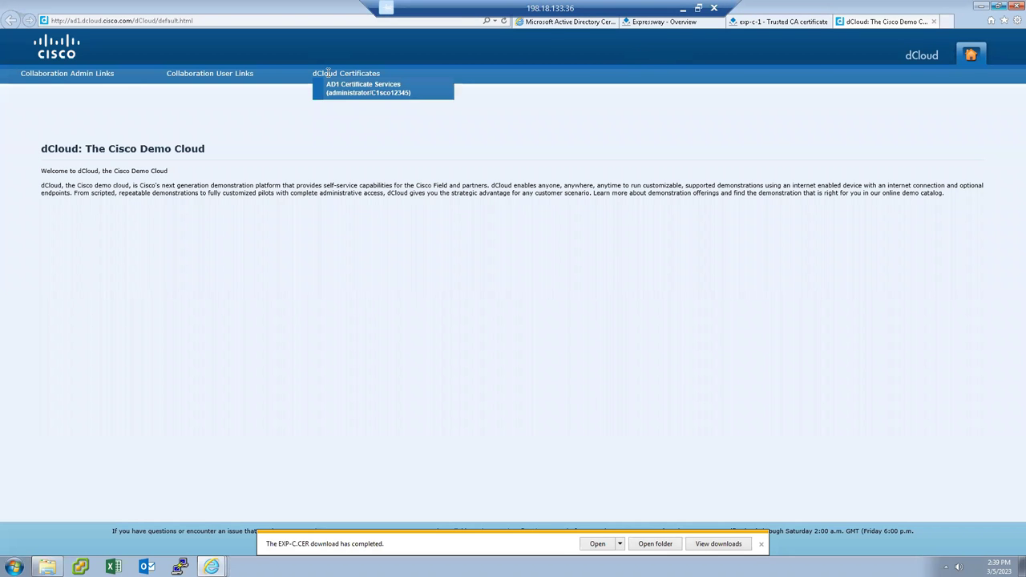
left_click(338, 94)
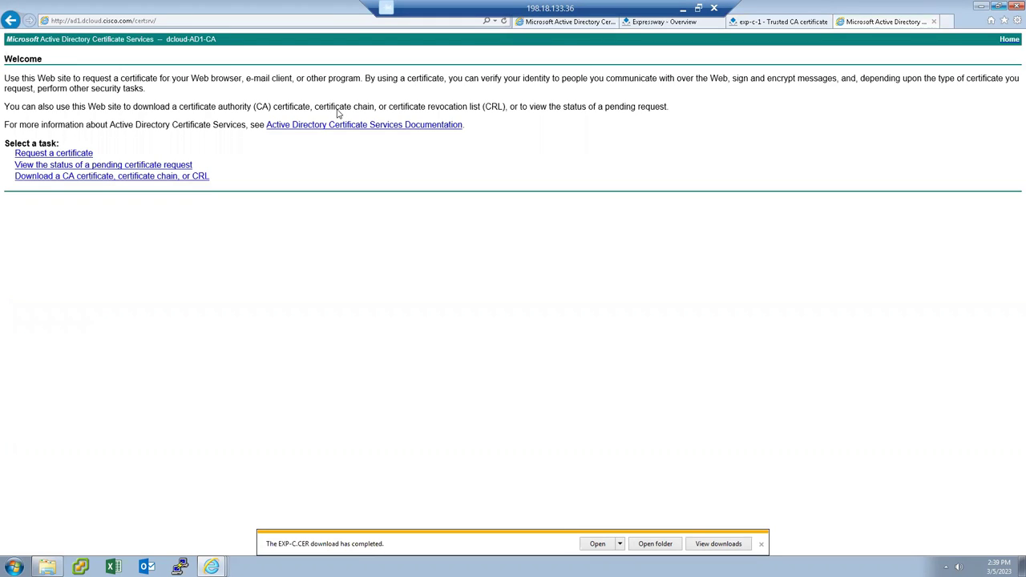
left_click(105, 176)
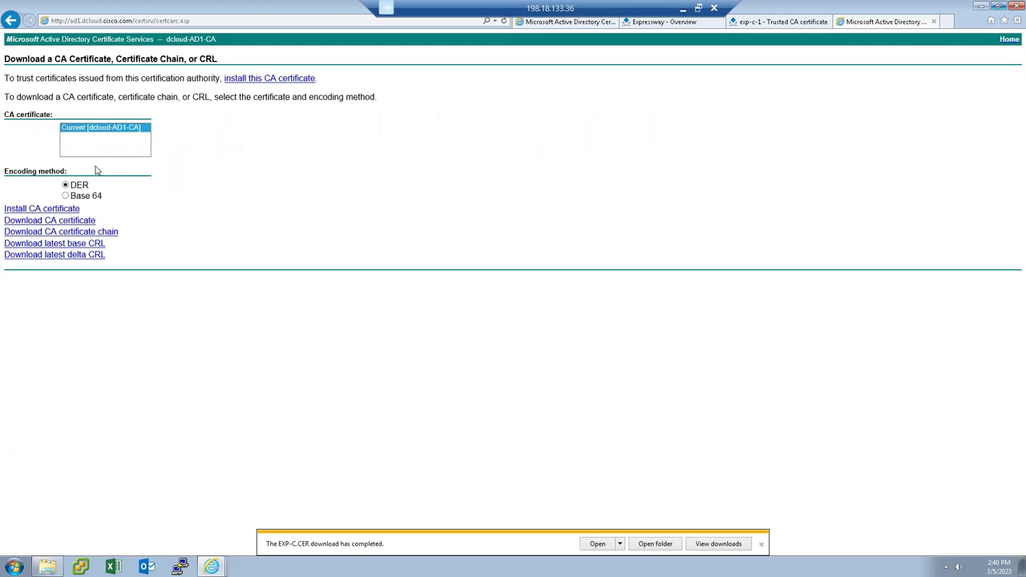
left_click(113, 136)
left_click(47, 225)
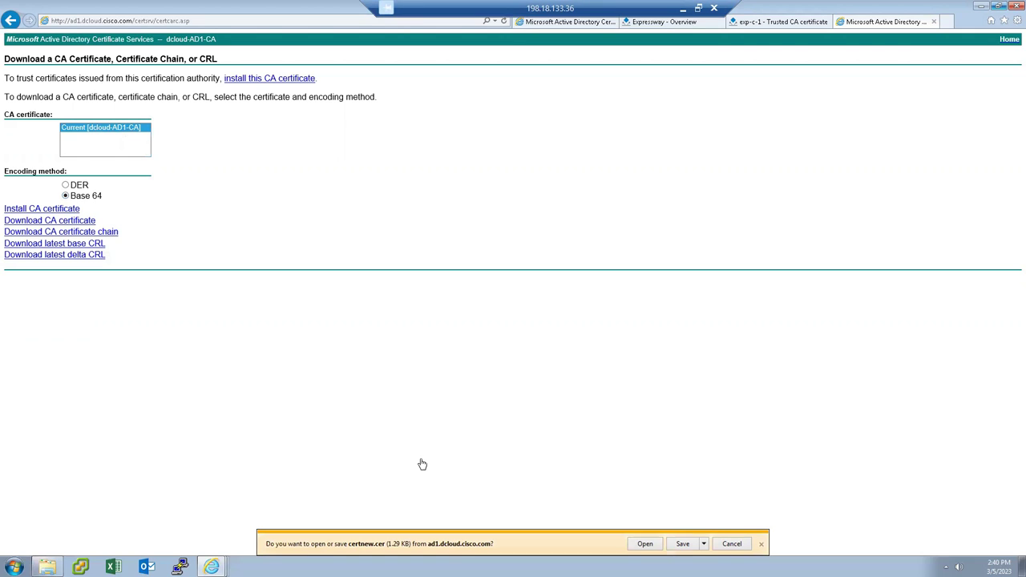
Save the downloaded CA certificate to Downloads as Root CA Cer.
left_click(704, 544)
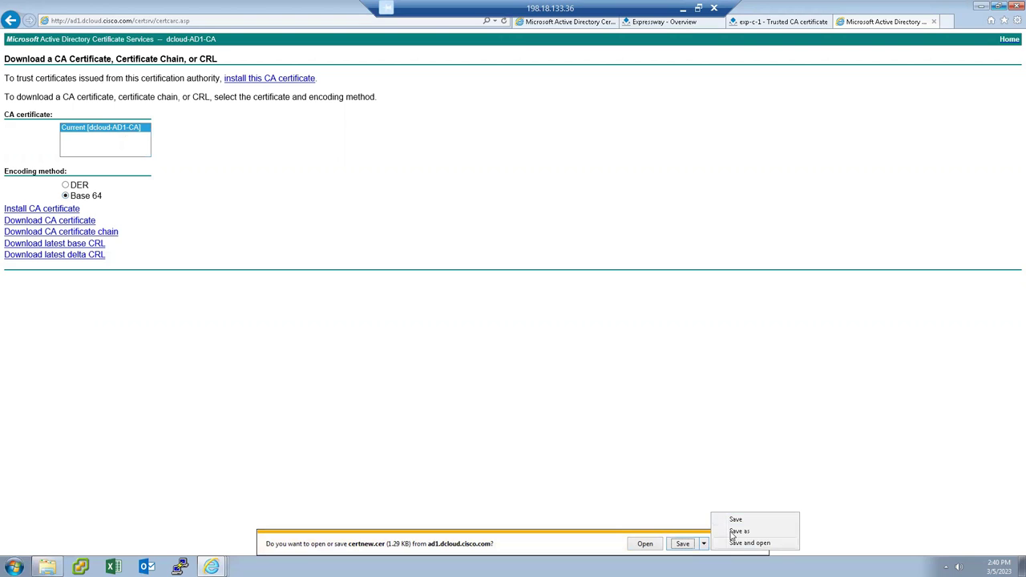
left_click(732, 536)
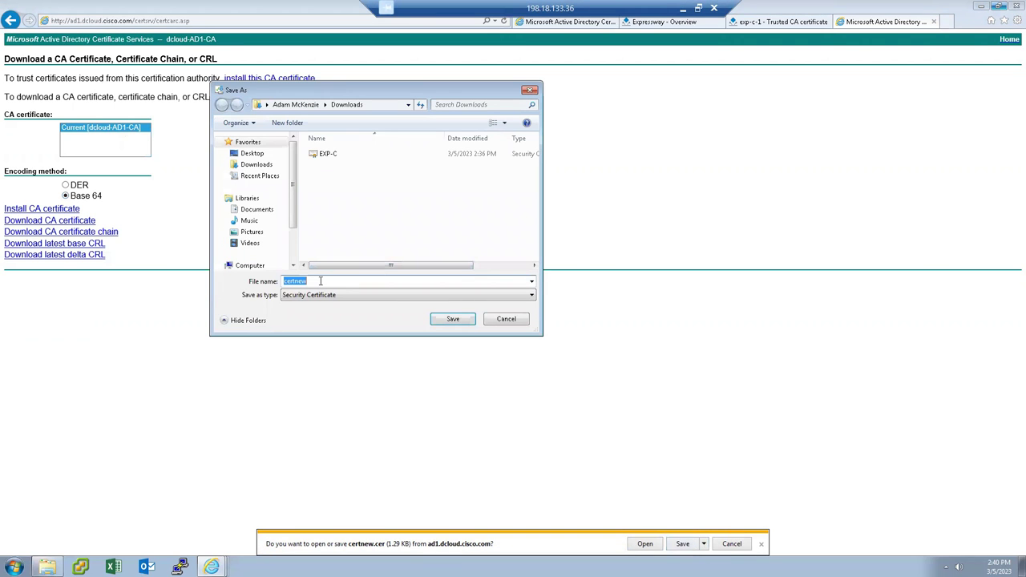
type("Root CA Cer")
left_click(453, 319)
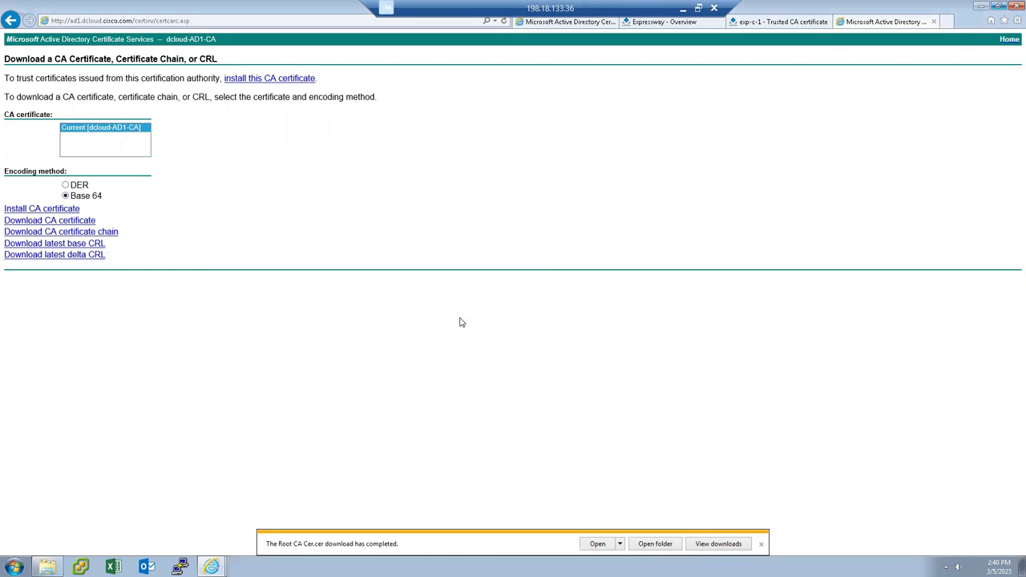
Select Root CA Cer on the Trusted CA certificate page and append it as a CA certificate.
left_click(762, 544)
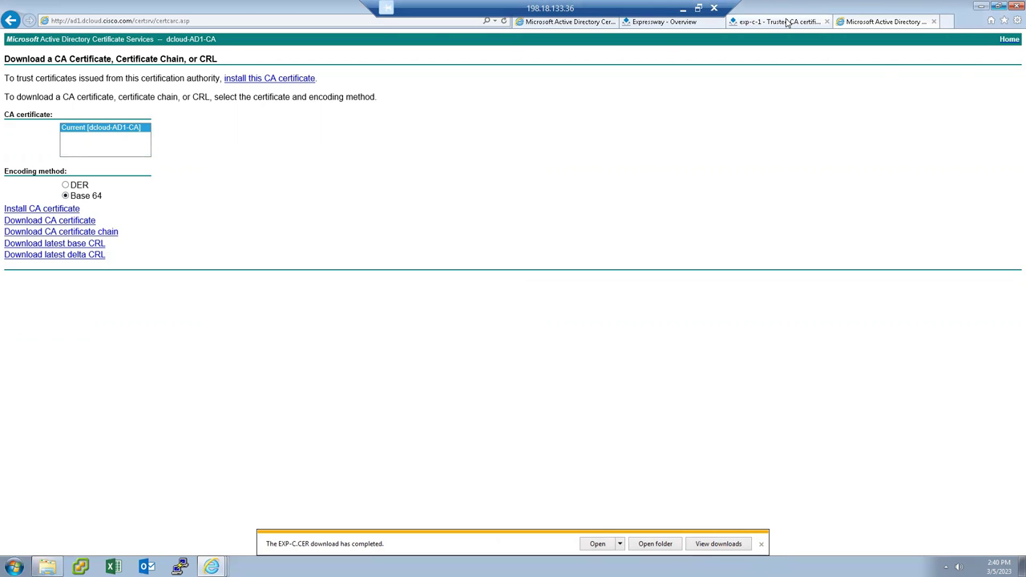
left_click(788, 23)
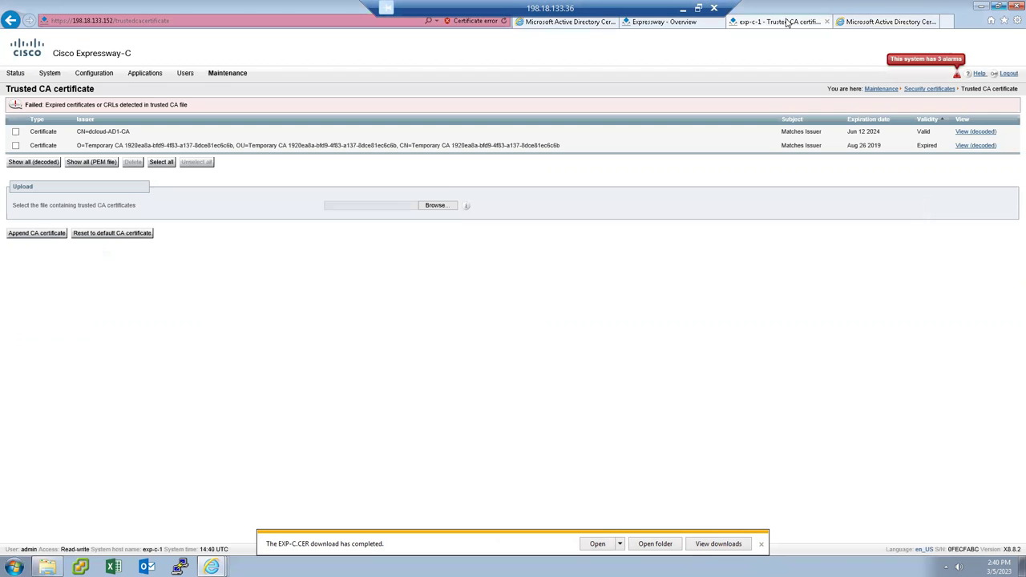
left_click(436, 206)
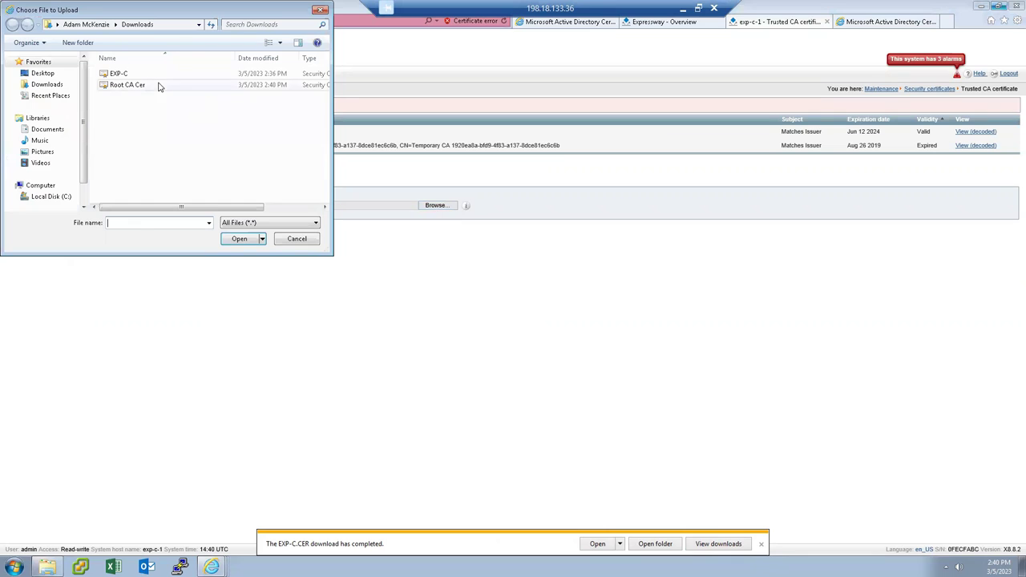
left_click(131, 85)
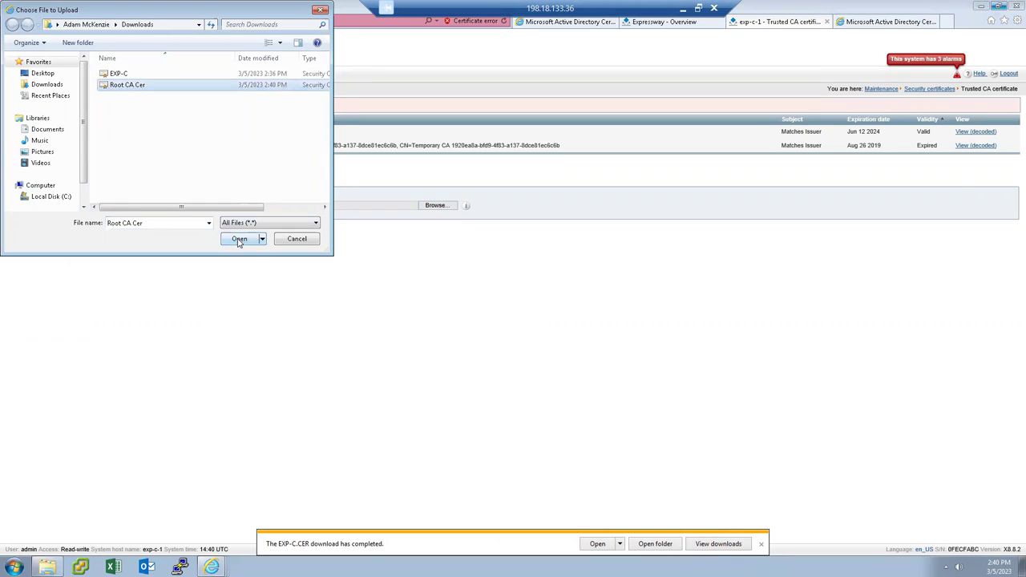
left_click(239, 239)
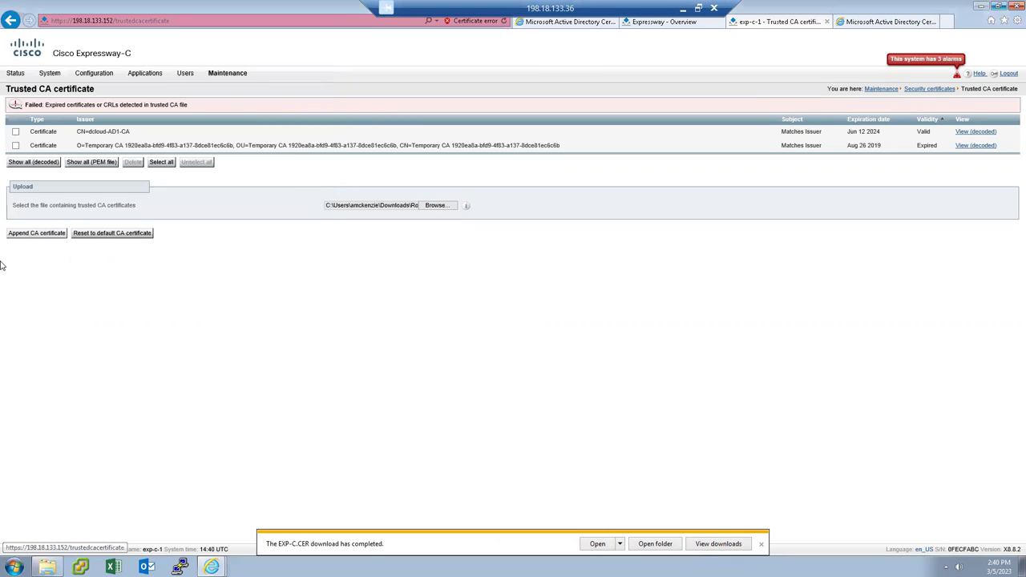
left_click(39, 235)
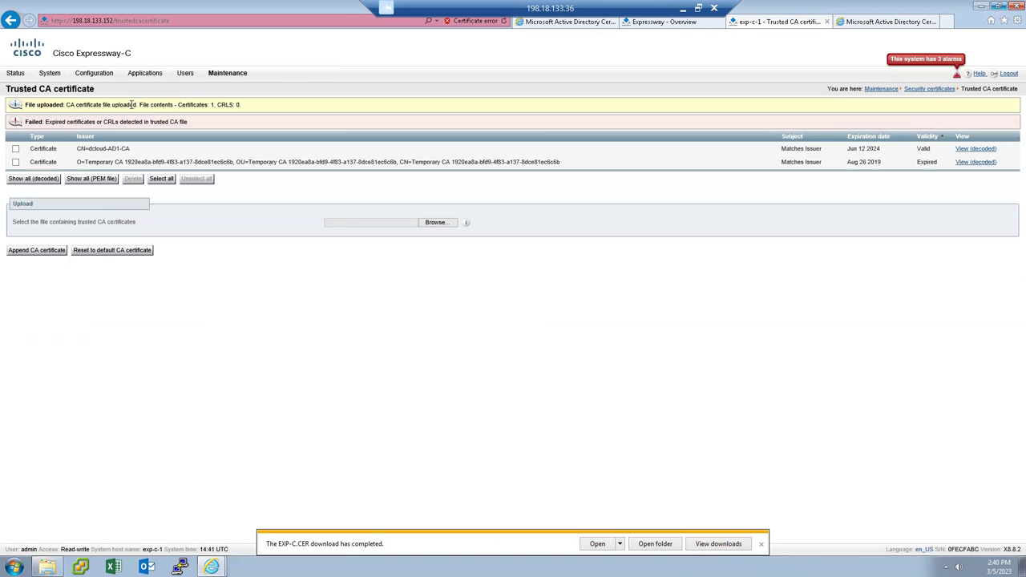
Check the upload banner confirming one certificate was added.
left_click_drag(140, 105, 219, 107)
left_click(241, 107)
left_click(212, 262)
mouse_move(221, 76)
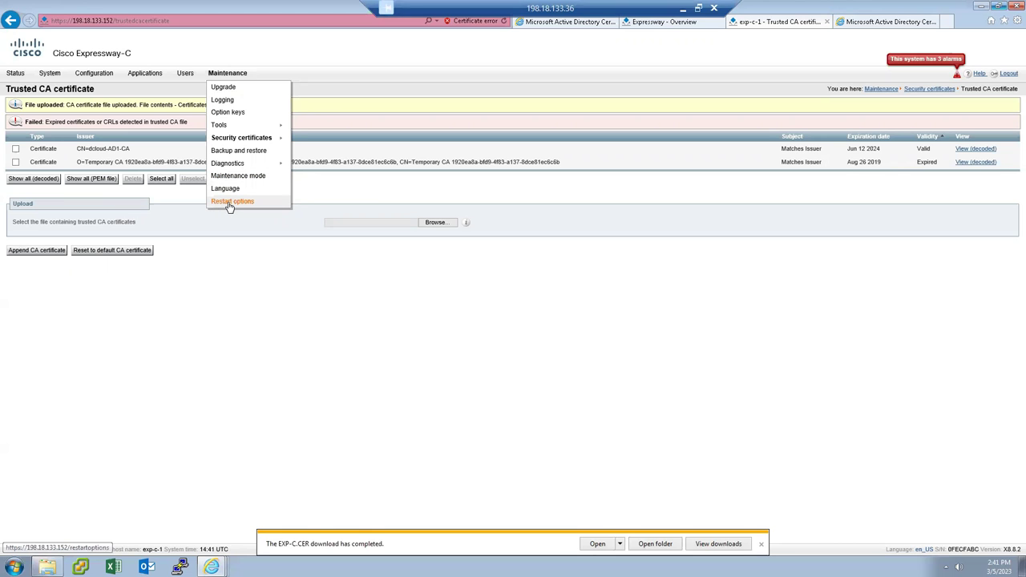
Restart Expressway-C from Maintenance > Restart options, then switch to the Expressway-E Overview tab.
left_click(228, 206)
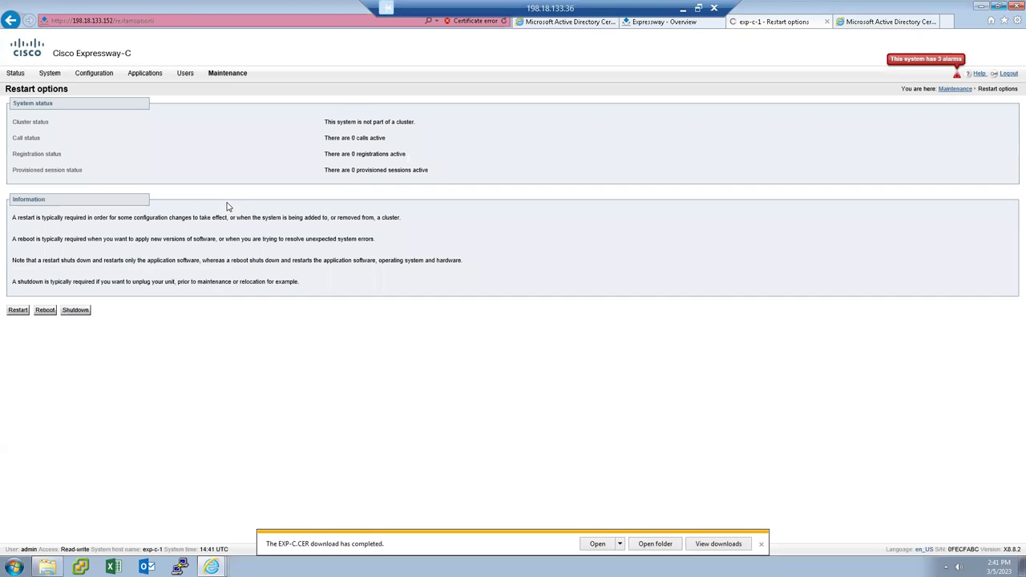
left_click(18, 311)
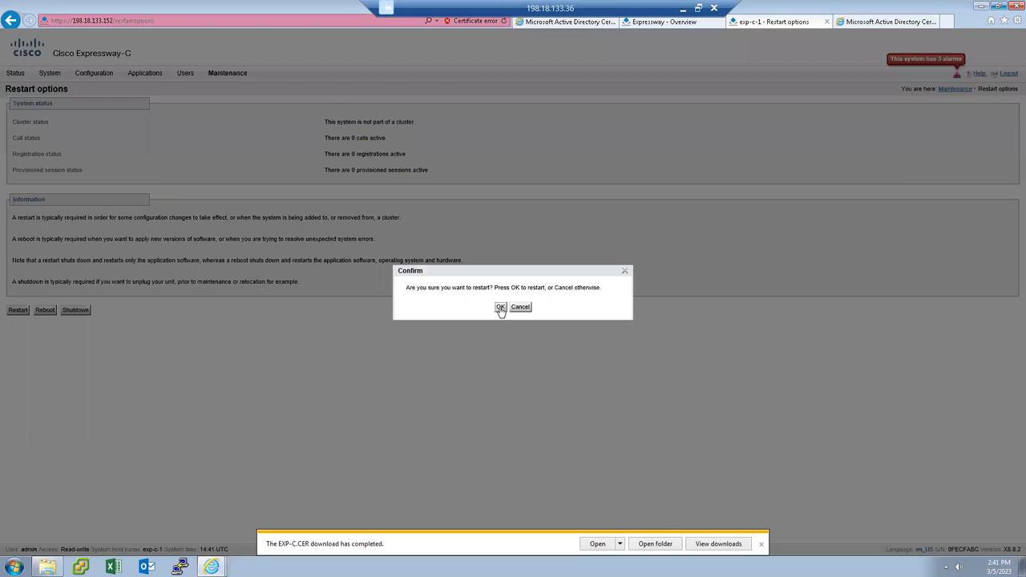
left_click(501, 307)
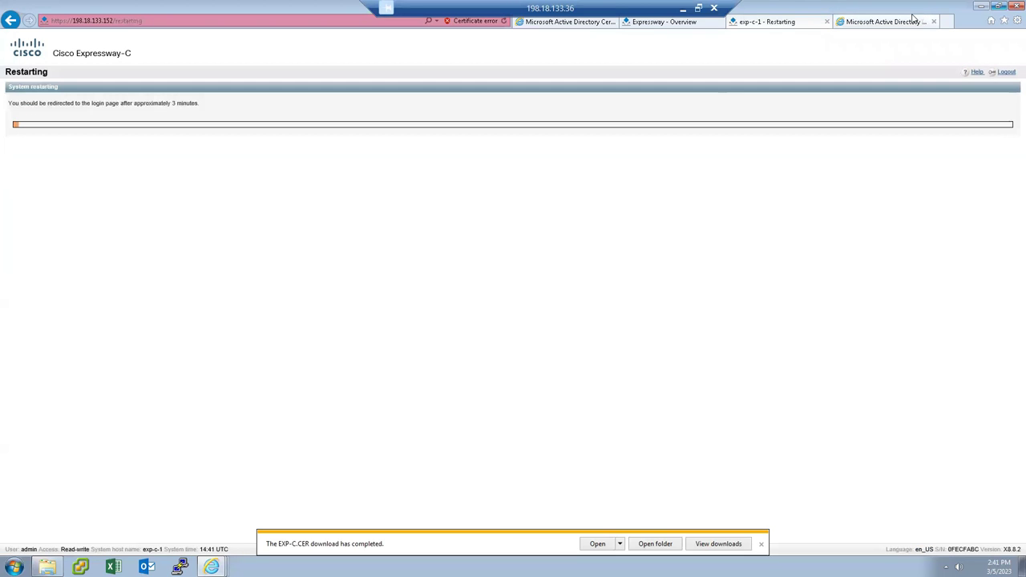
left_click(890, 24)
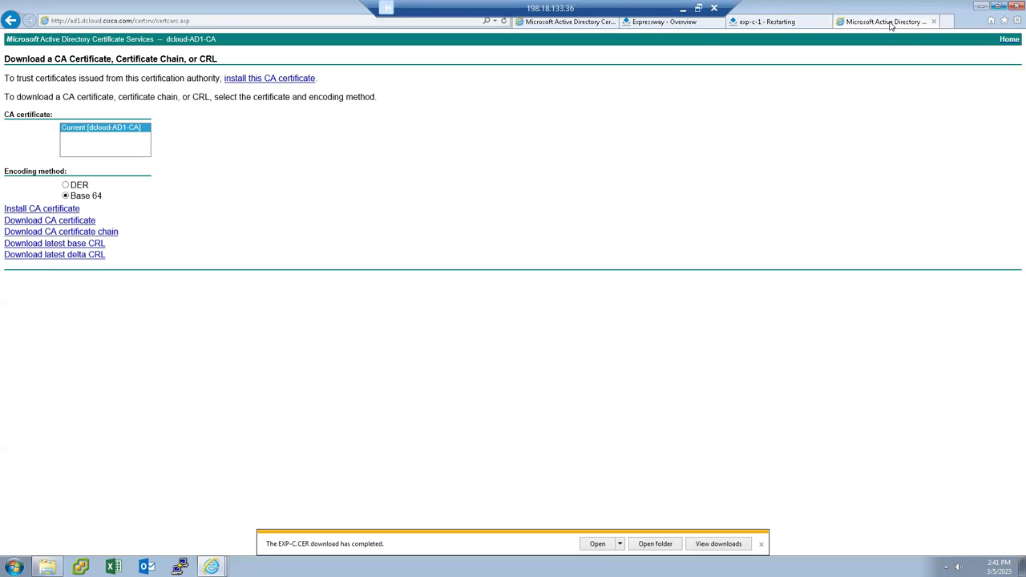
left_click(686, 23)
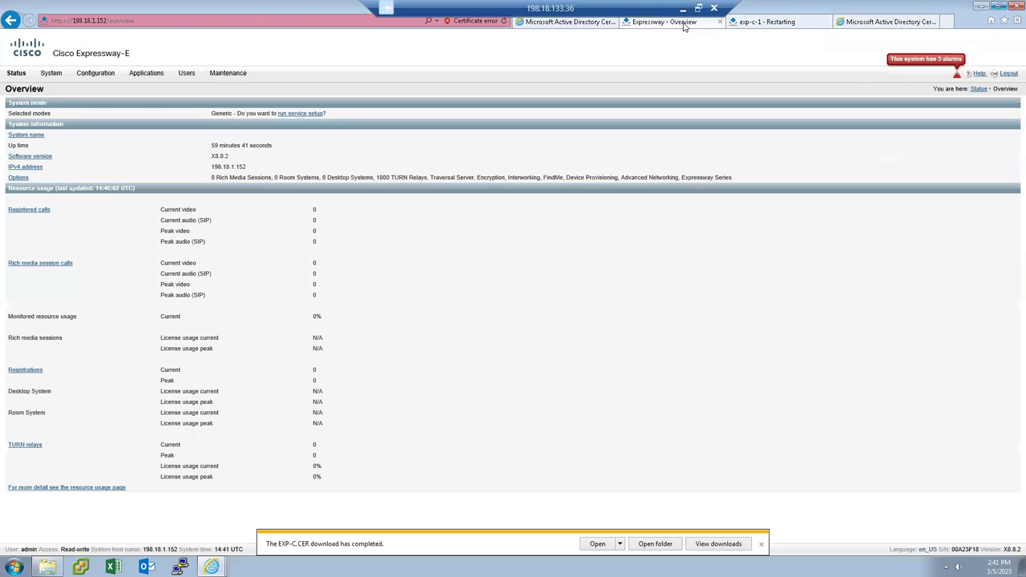
Try Generate CSR on Expressway-E's Server certificate page, then follow the error link to DNS settings.
left_click(229, 73)
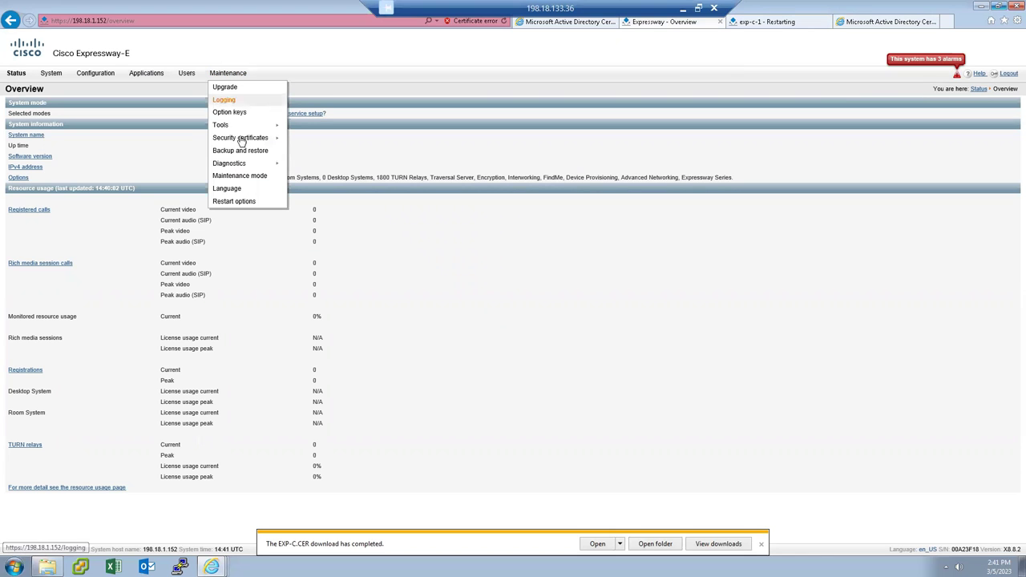
mouse_move(259, 143)
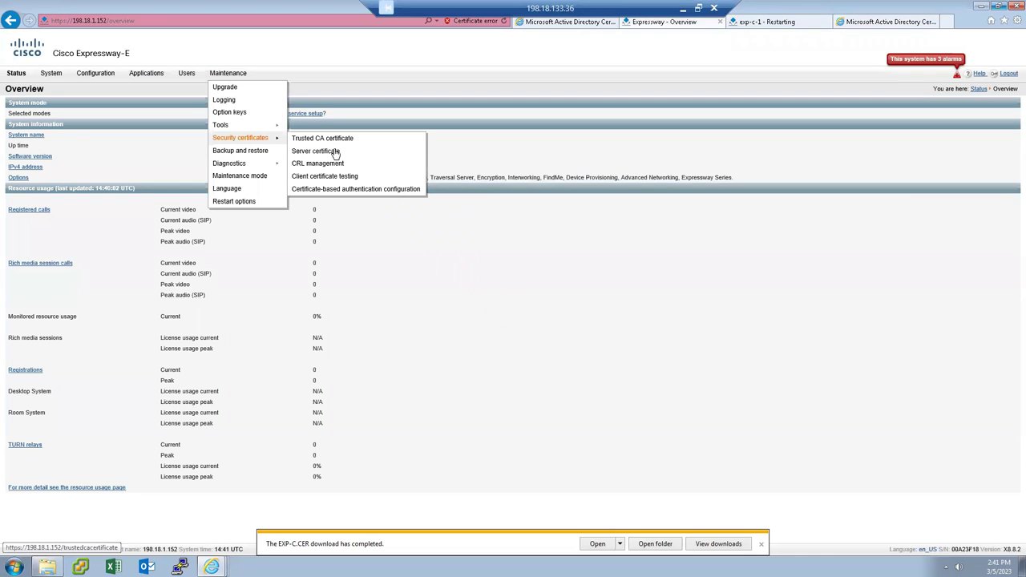
left_click(335, 152)
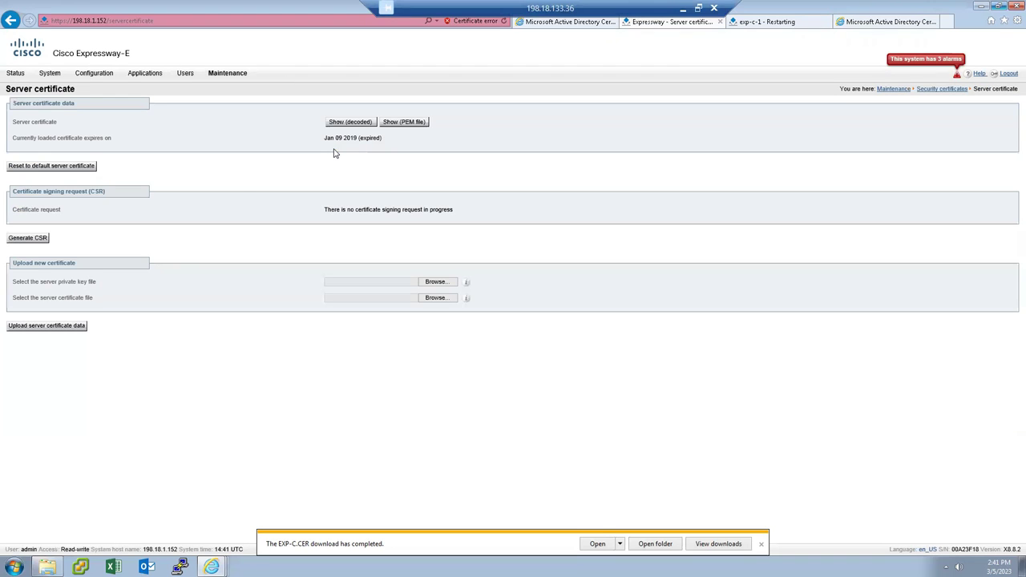
left_click(36, 239)
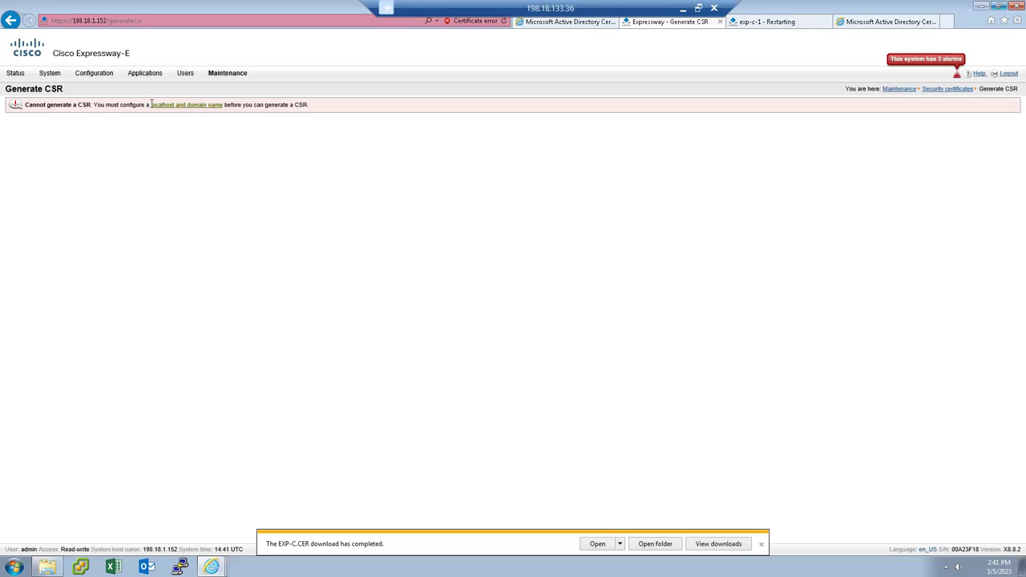
left_click(184, 106)
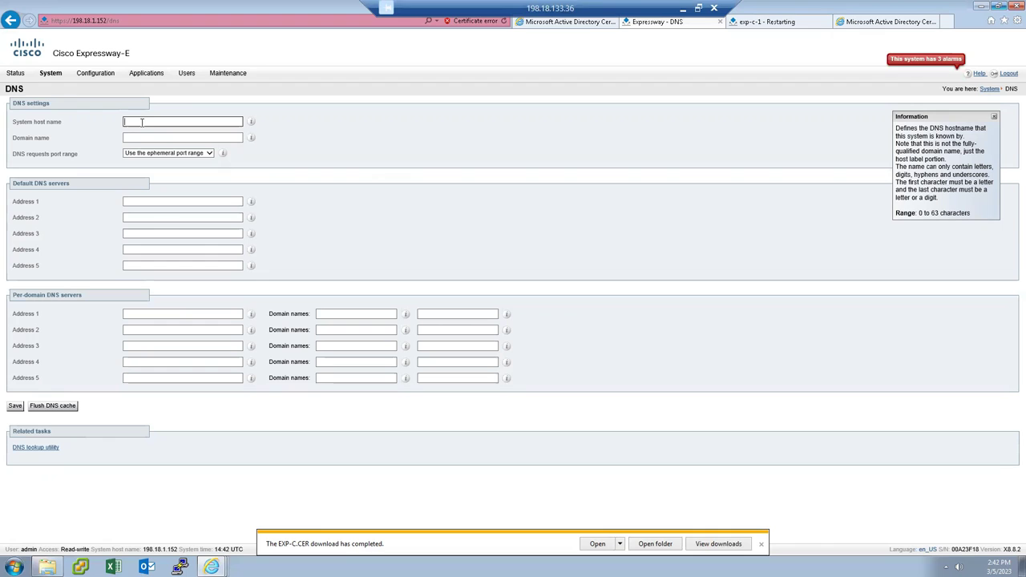
Enter host name exp-e-1, domain dcloud.cisco.com and Address 1 198.18.133.2, then save.
type("xp-e-1")
left_click(135, 137)
type("dcloud.cisco.com")
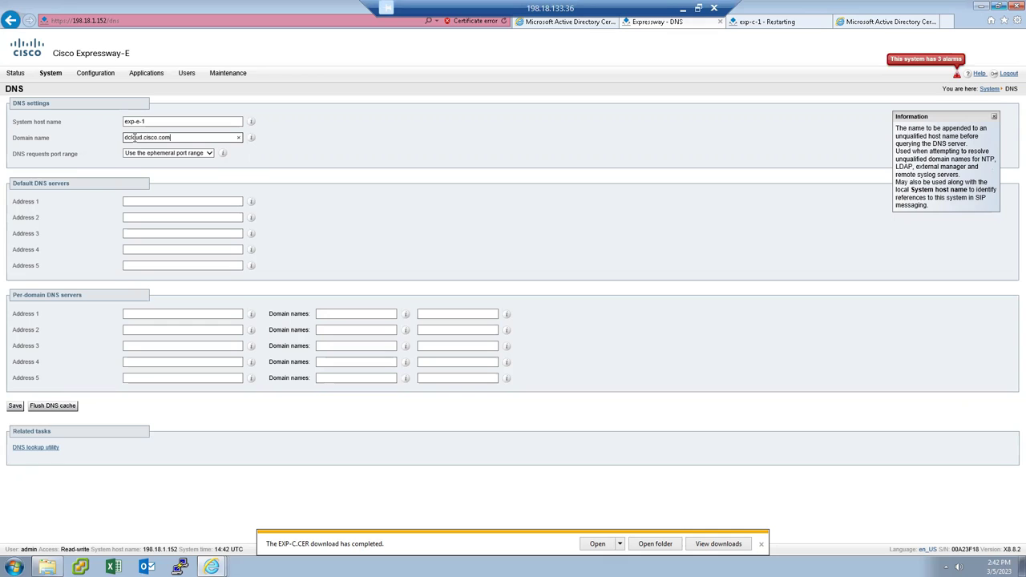
left_click(142, 201)
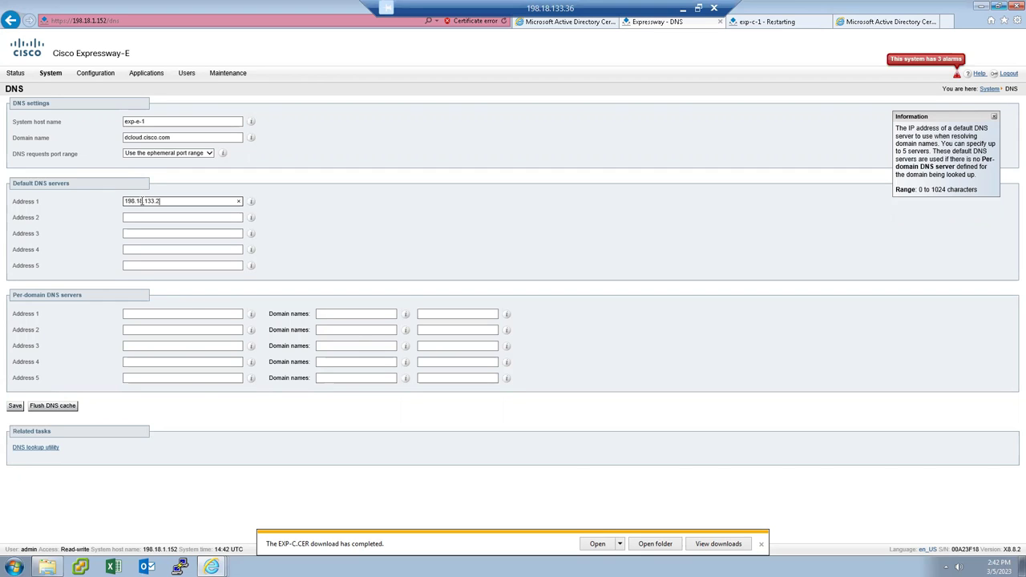
left_click(15, 406)
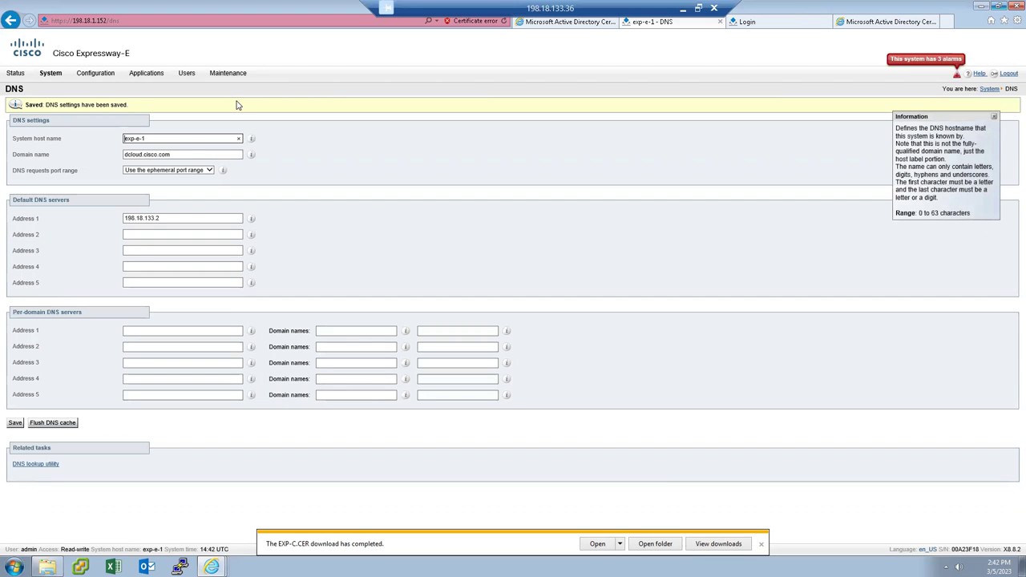
Generate a 2048-bit key-length CSR for exp-e-1.dcloud.cisco.com and show it as PEM text.
mouse_move(230, 75)
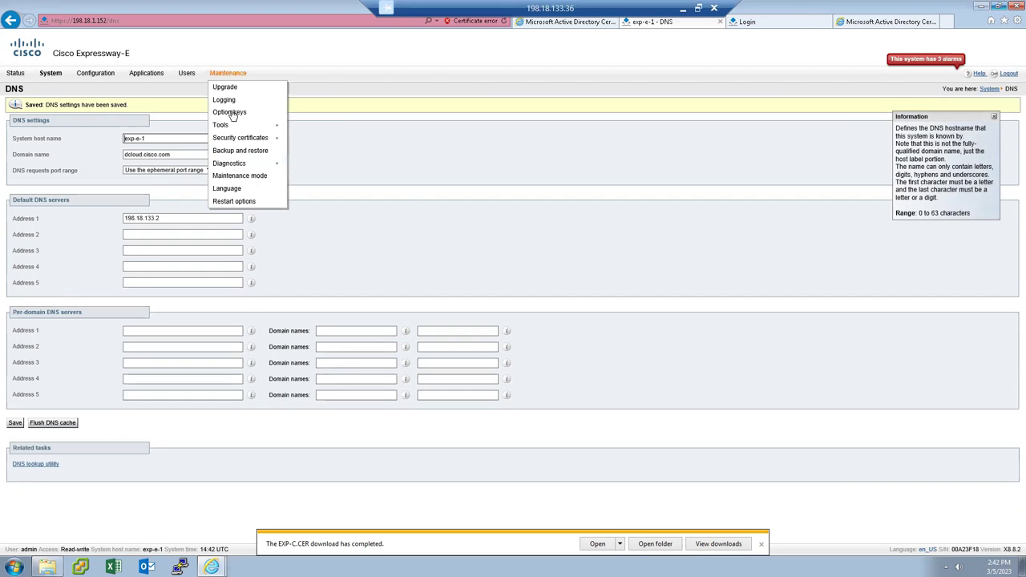
mouse_move(247, 142)
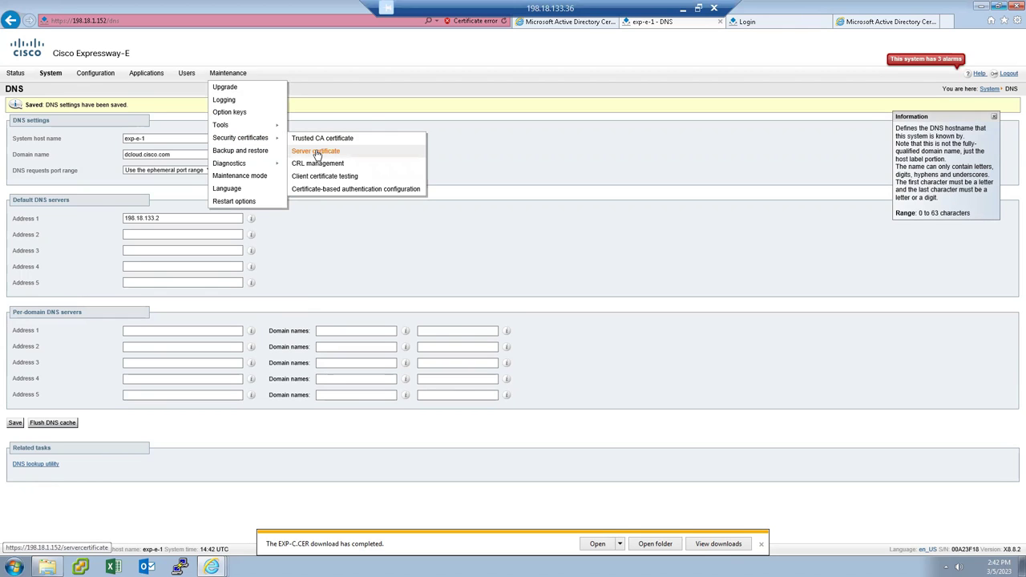
left_click(317, 152)
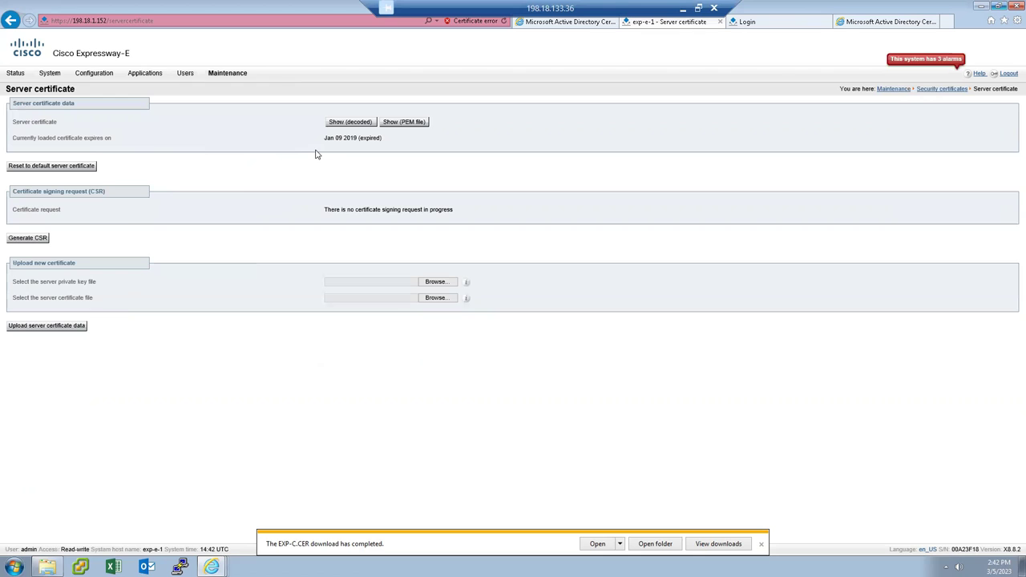
left_click(24, 240)
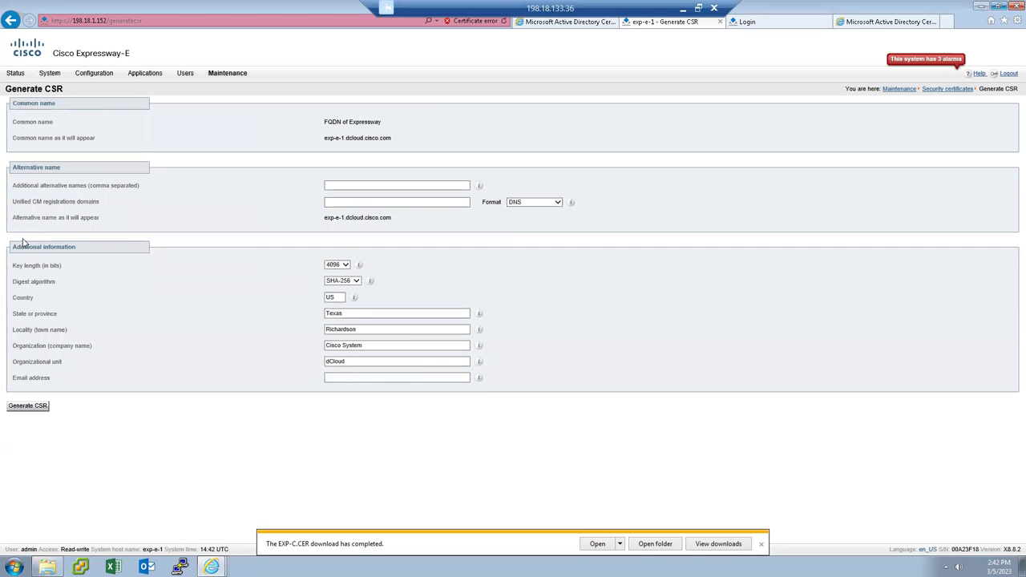
left_click(359, 202)
left_click(344, 265)
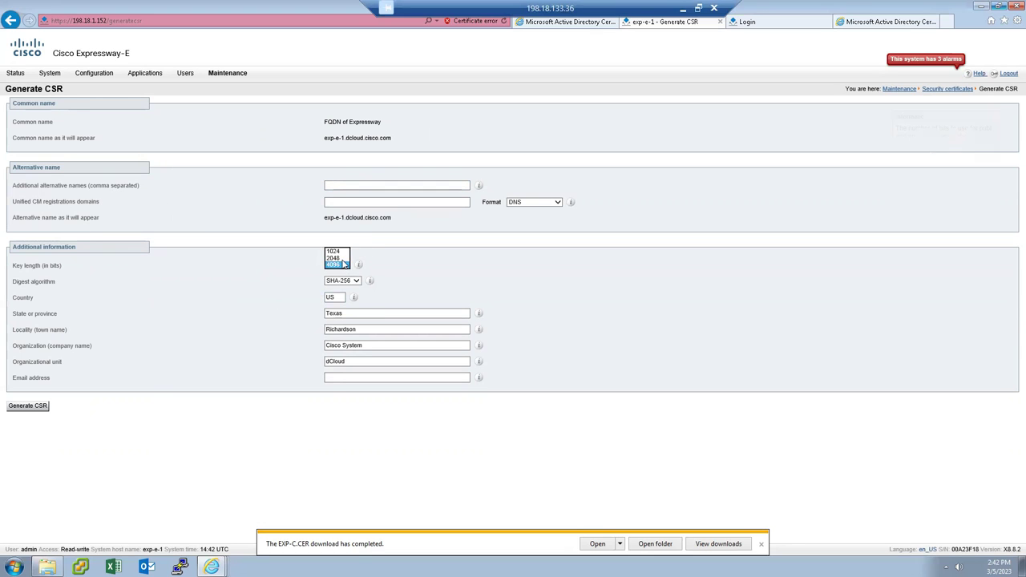
left_click(334, 258)
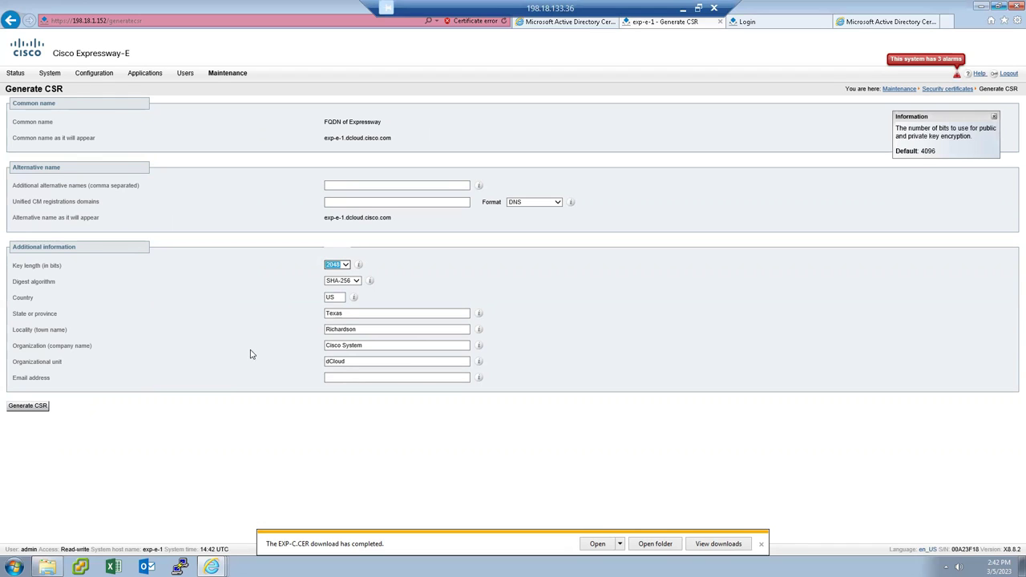
left_click(28, 407)
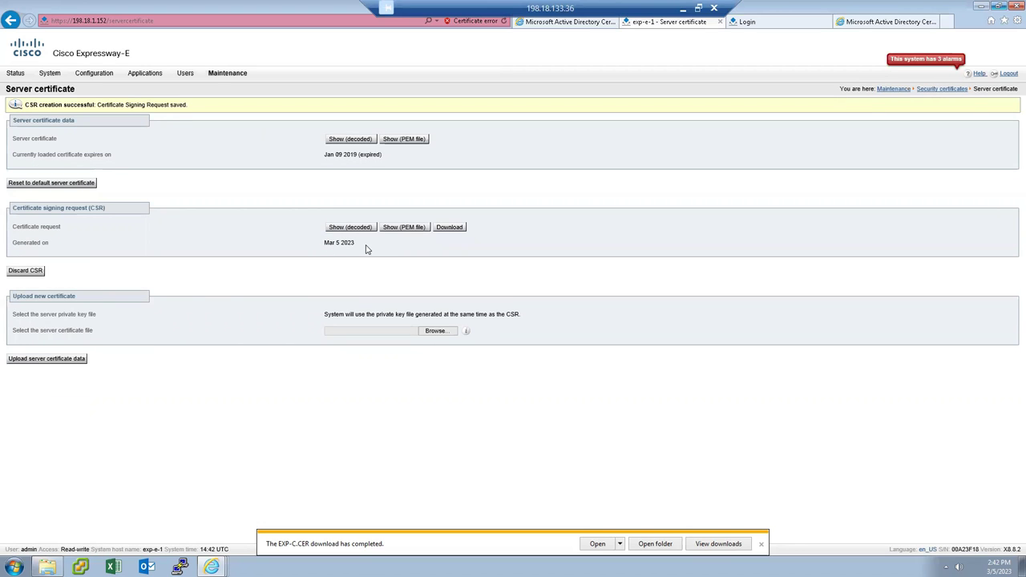
left_click(407, 228)
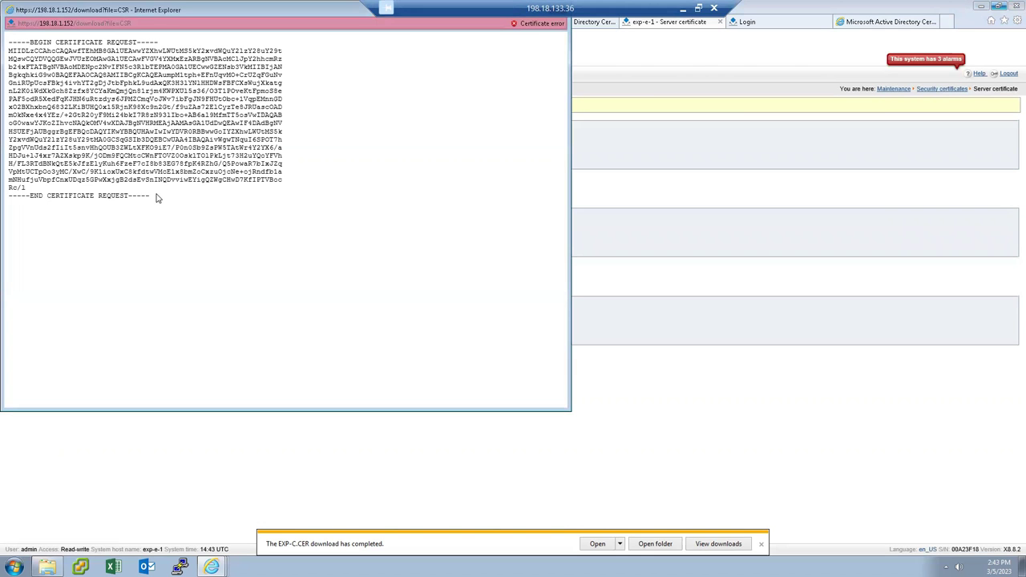
Select the whole CSR PEM text, close its window, and return to the AD Certificate Services tab.
left_click_drag(152, 196, 7, 41)
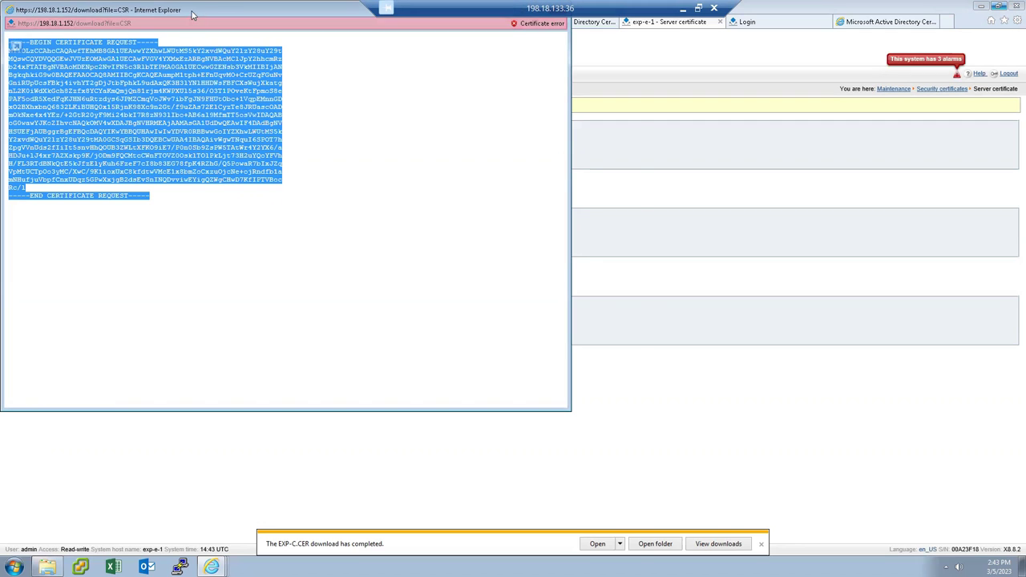
left_click_drag(205, 12, 275, 126)
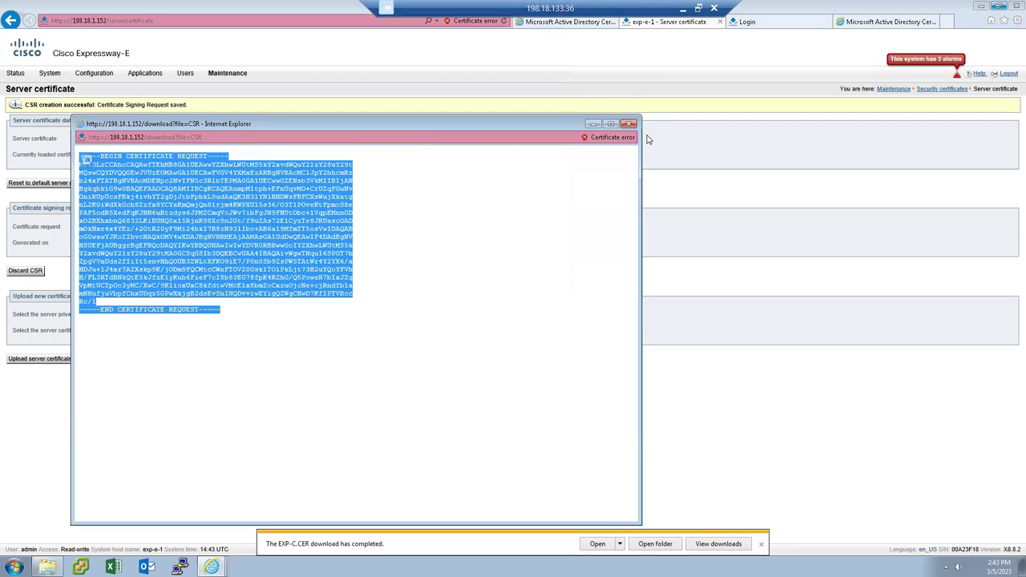
left_click(630, 124)
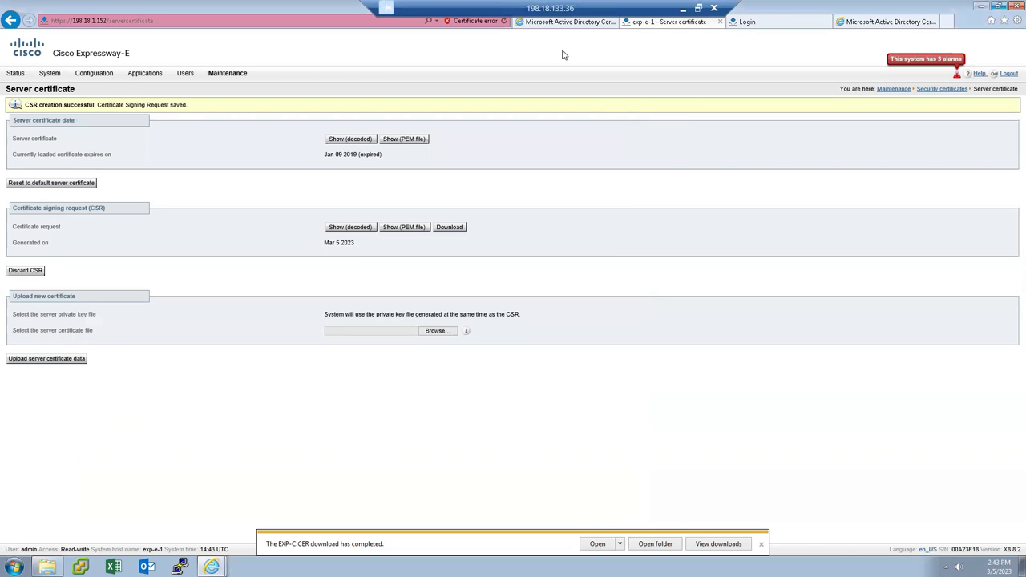
left_click(858, 26)
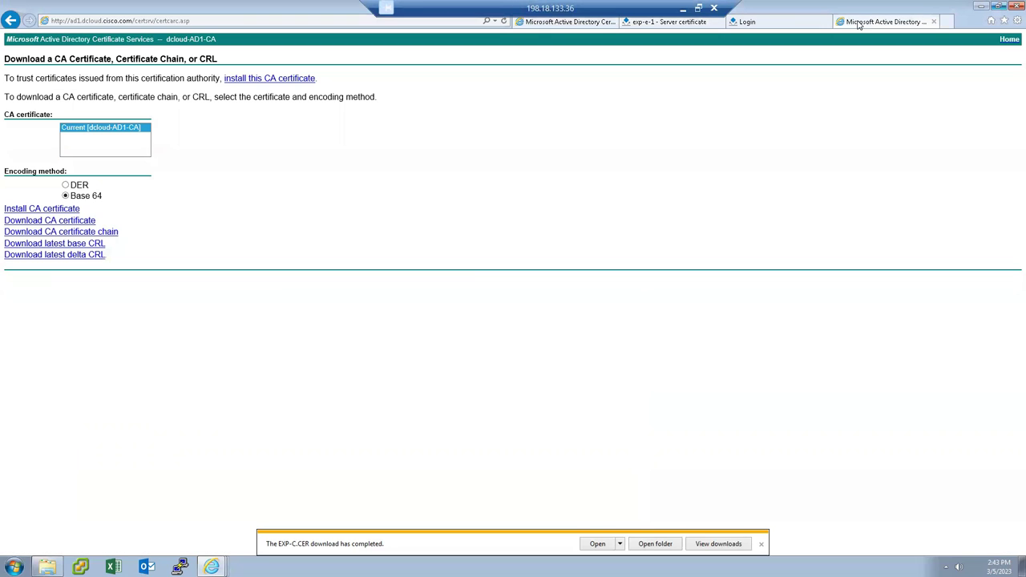
Reopen the AD1 Certificate Services site from the dCloud home page in a fresh tab.
left_click(935, 22)
left_click(948, 24)
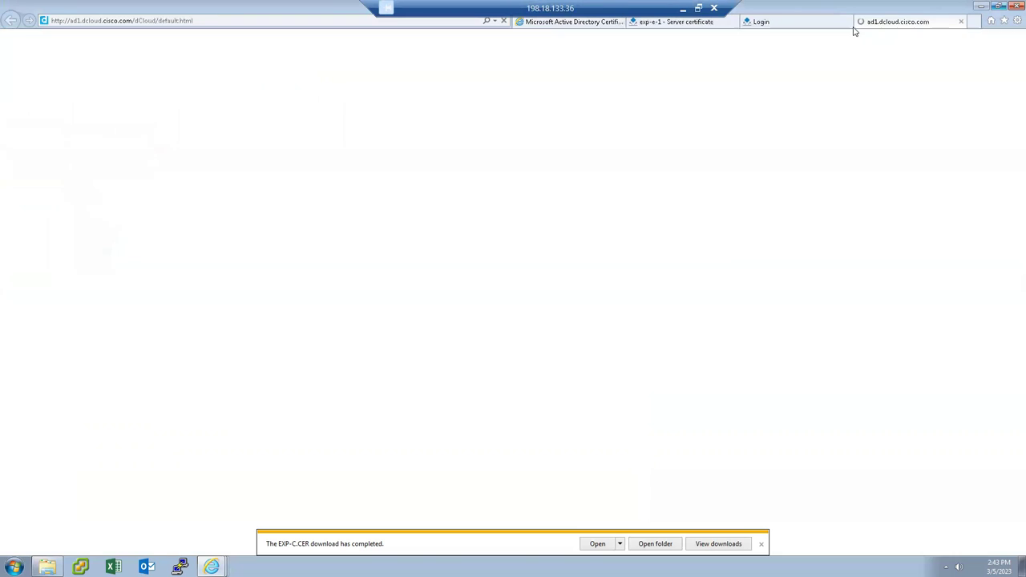
mouse_move(347, 73)
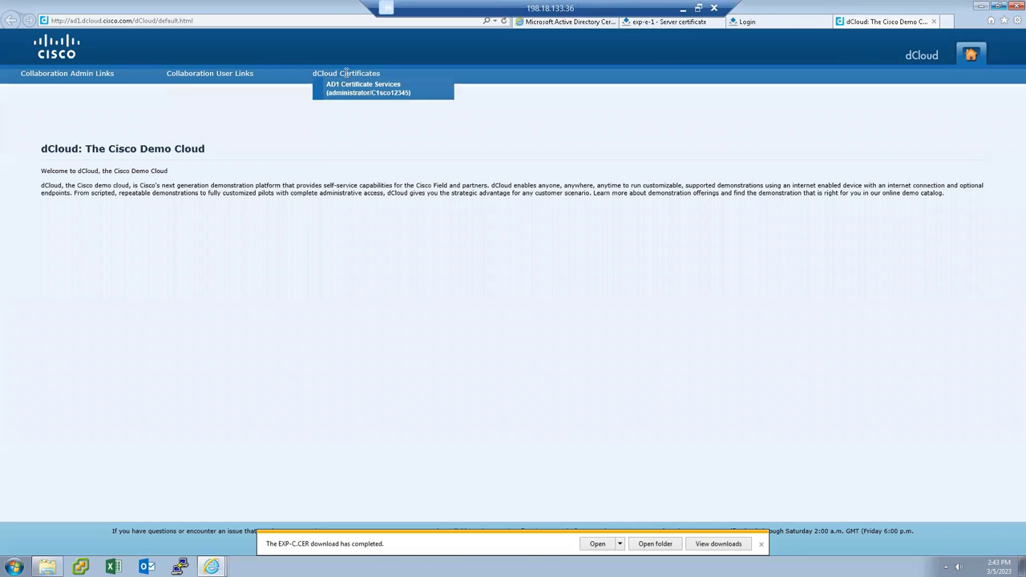
left_click(335, 90)
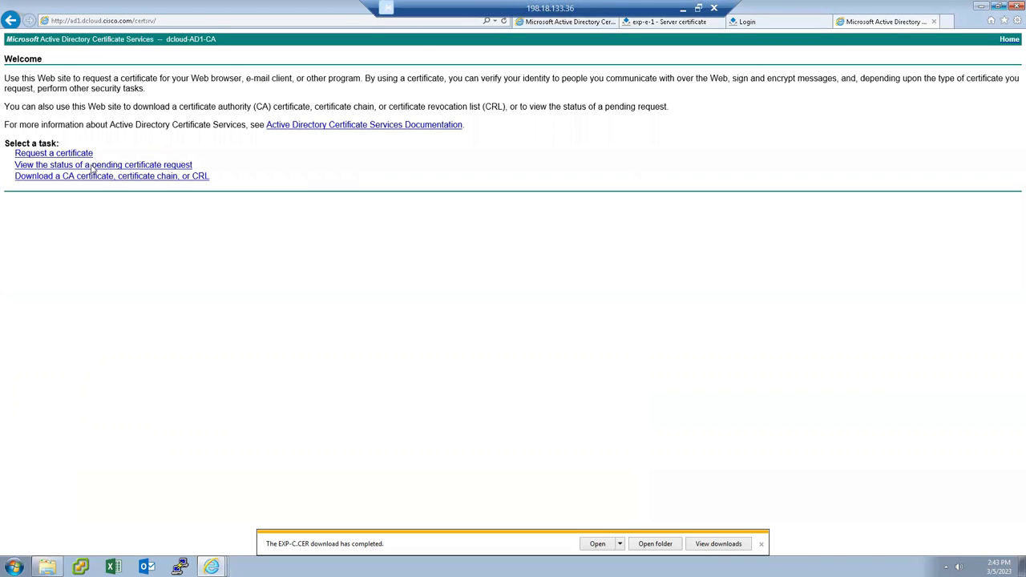
Submit the pasted CSR as an advanced request with the ClientServer template and download the issued certificate.
left_click(84, 155)
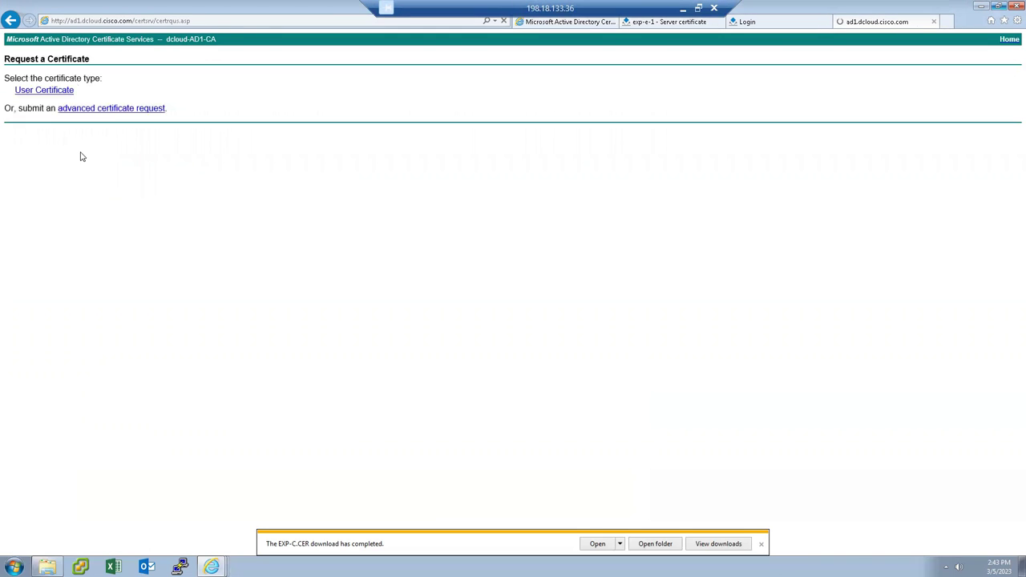
left_click(114, 109)
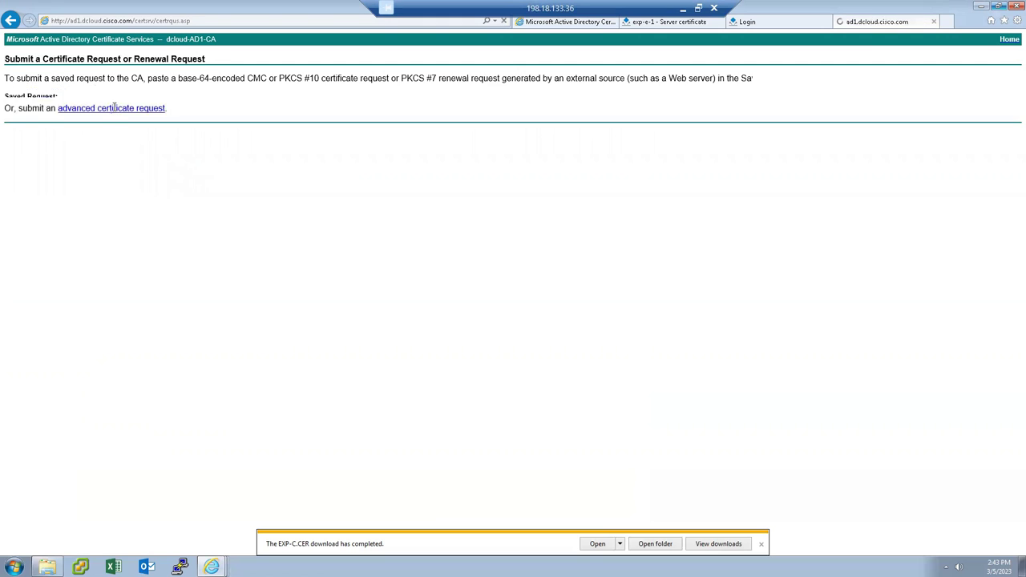
left_click(121, 133)
key("ctrl+v")
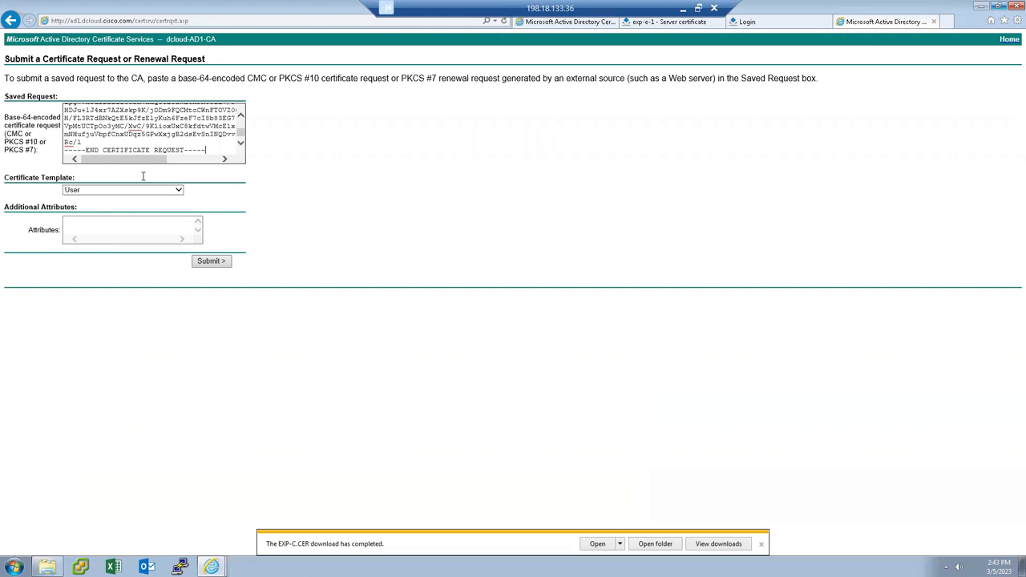
left_click(161, 190)
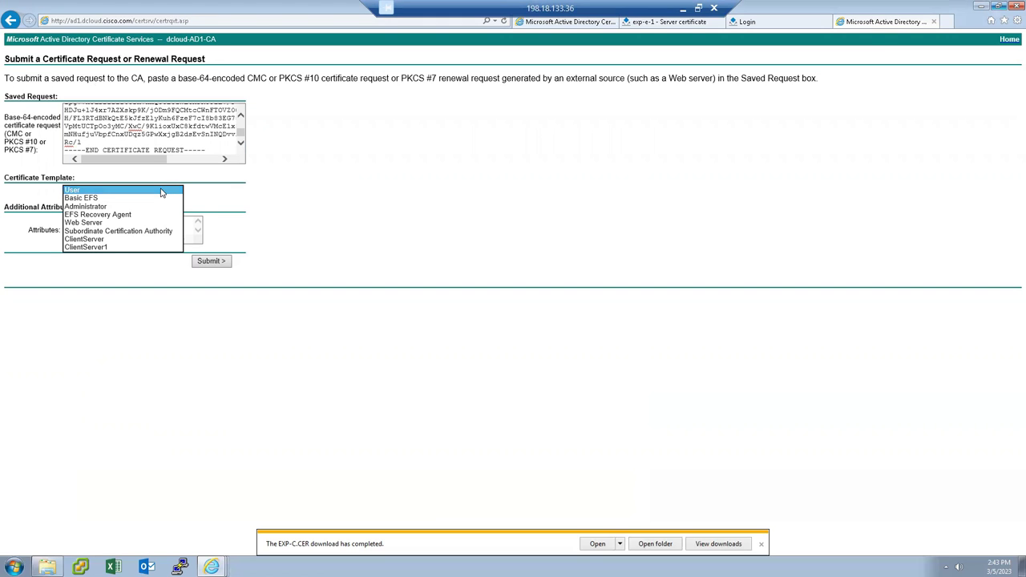
left_click(102, 241)
left_click(213, 261)
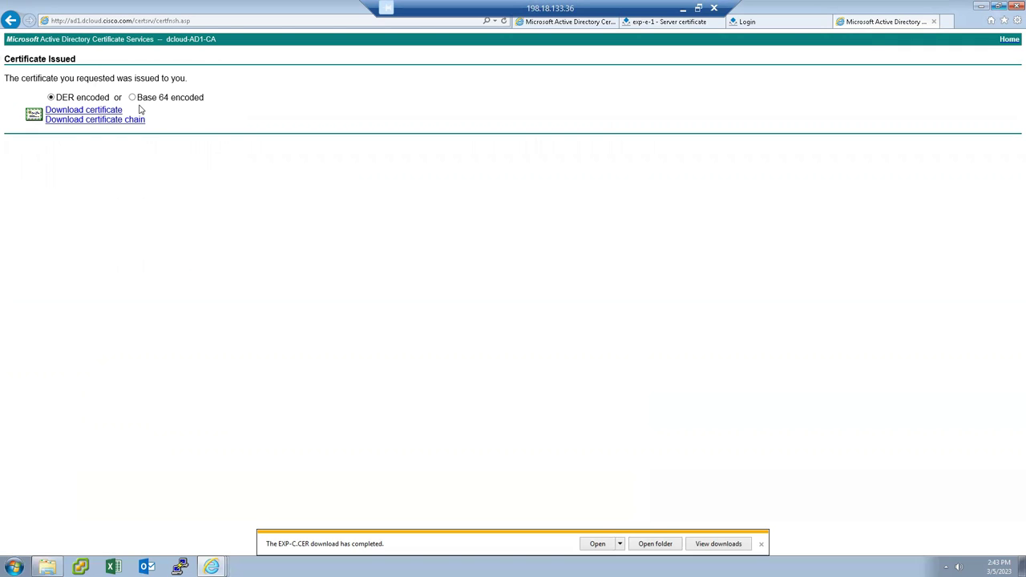
left_click(102, 115)
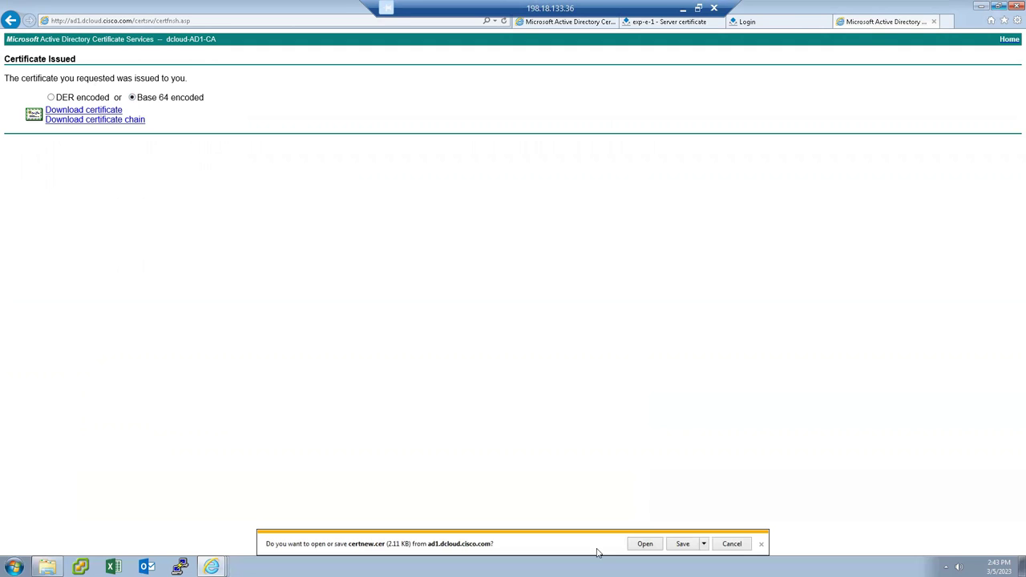
Save the issued certificate into Downloads under the name 'Exp-E CER'.
left_click(705, 545)
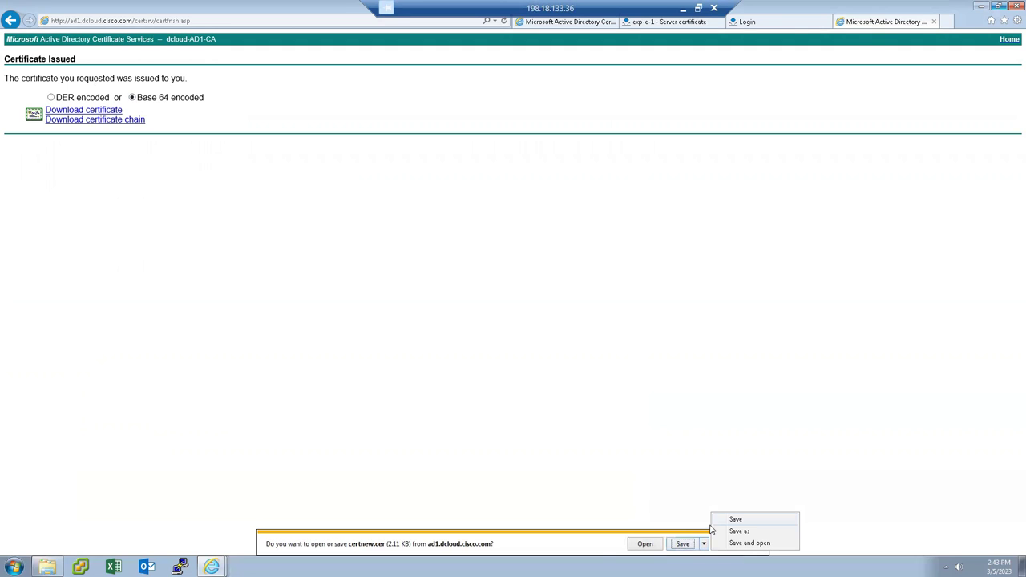
left_click(736, 531)
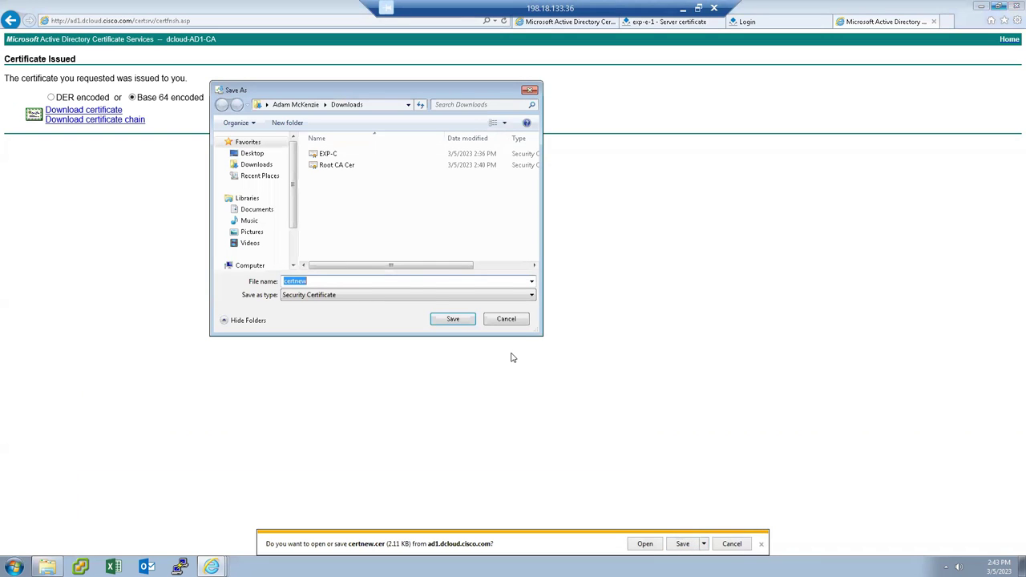
type("Exp-")
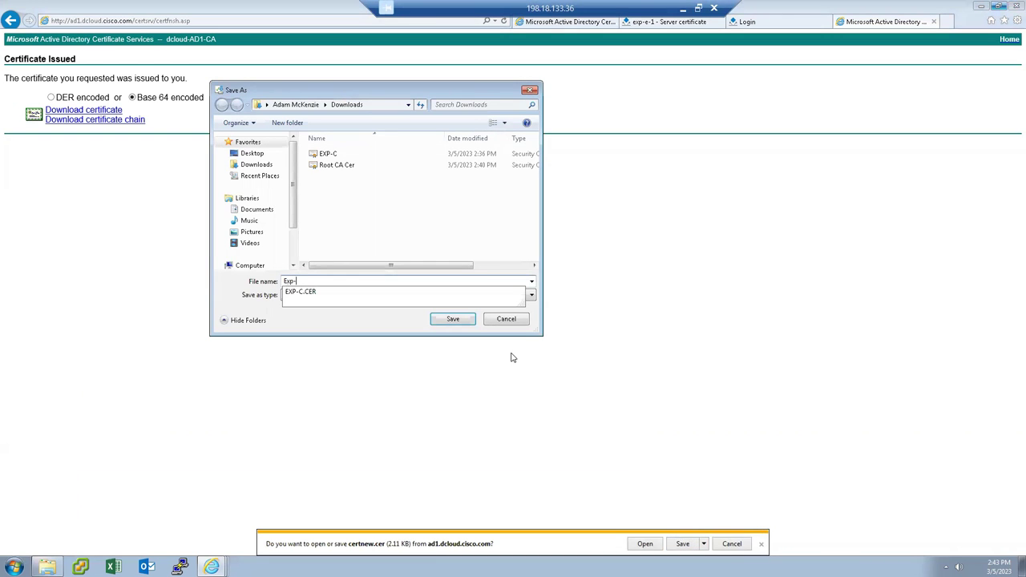
type("E CER")
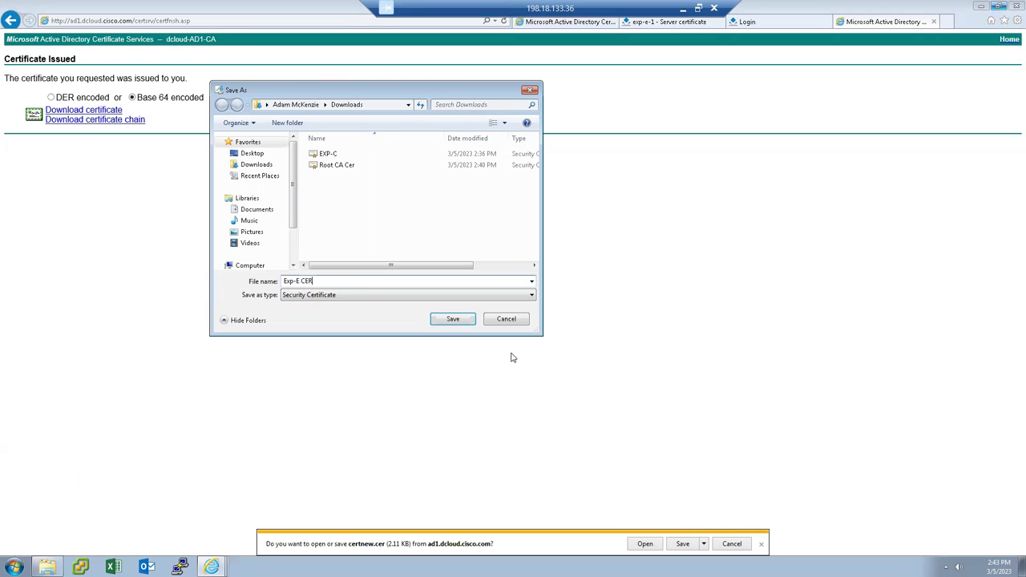
left_click(453, 319)
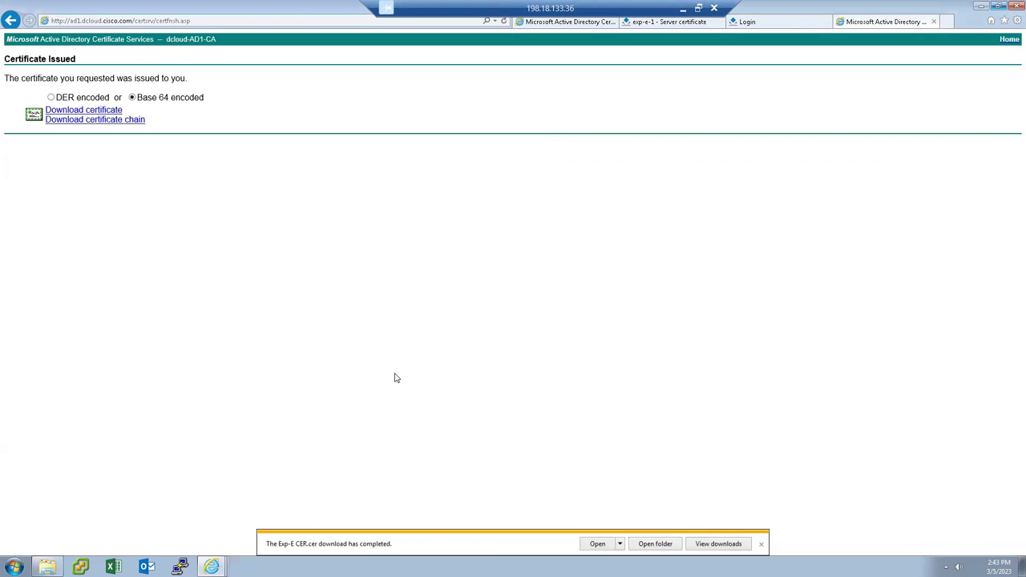
right_click(47, 567)
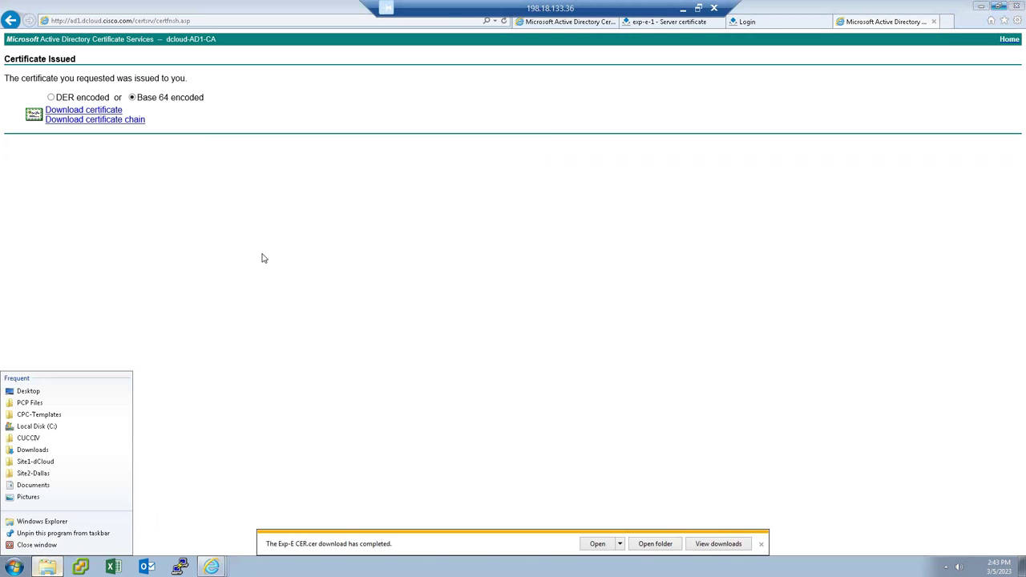
Verify Downloads lists EXP-C, Exp-E CER and Root CA Cer, then minimise the folder.
left_click(44, 542)
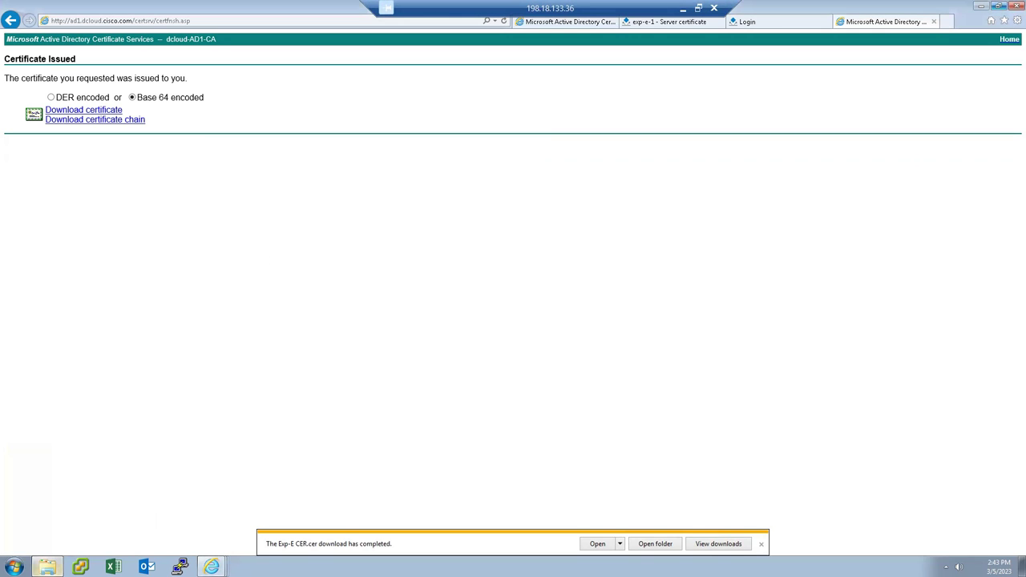
mouse_move(47, 567)
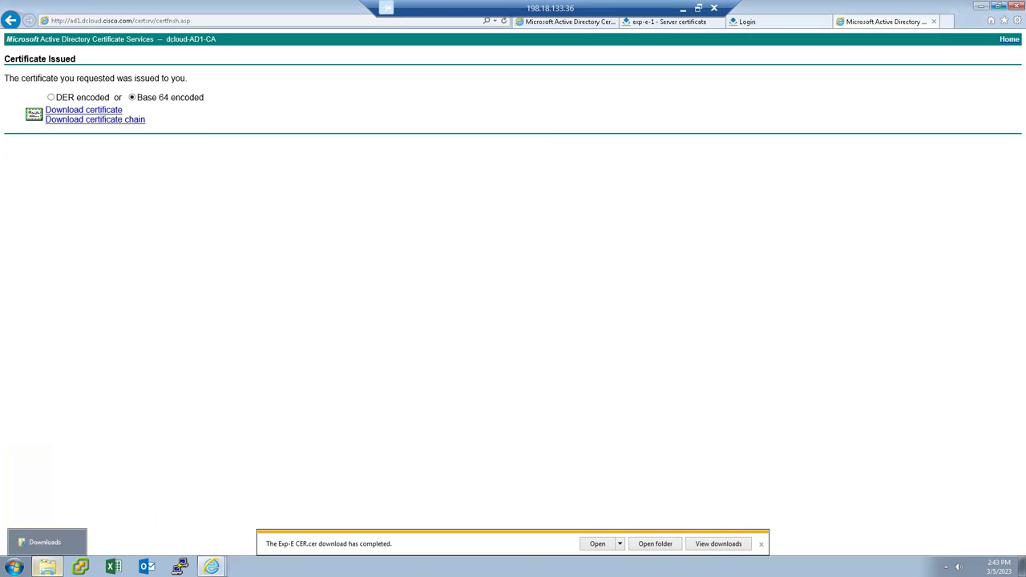
left_click(45, 544)
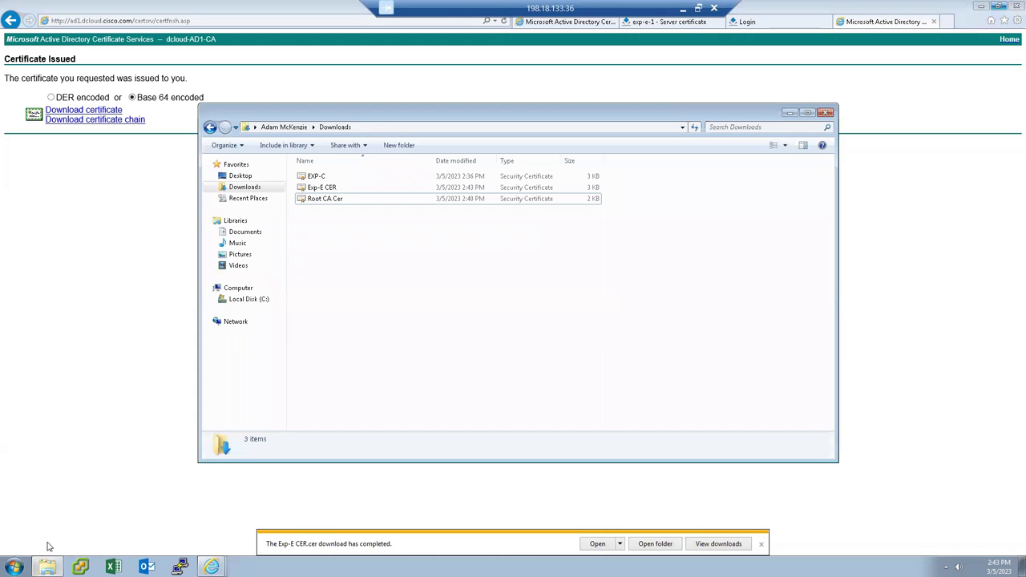
left_click(320, 176)
left_click(326, 200)
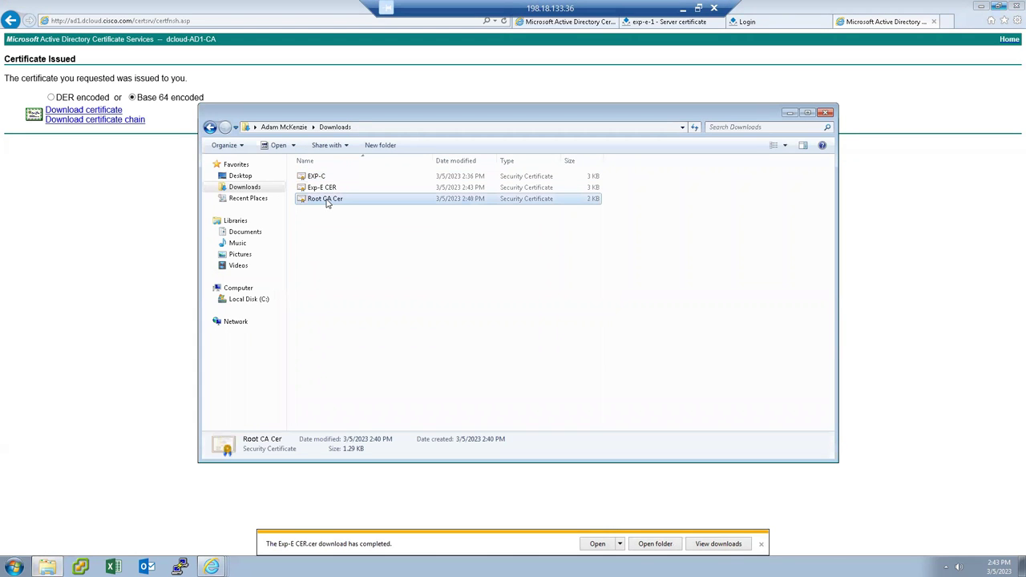
left_click(364, 245)
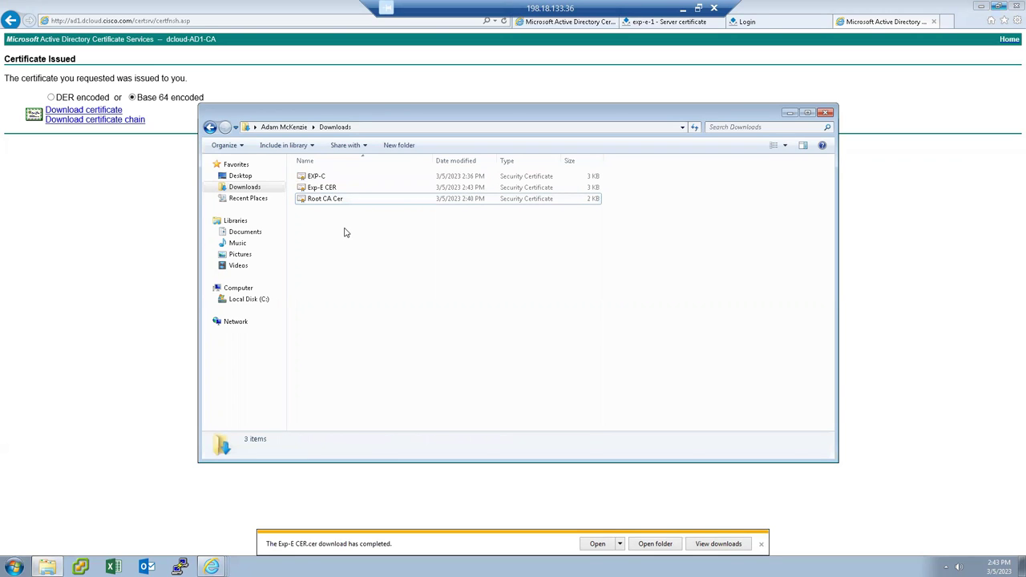
left_click(322, 190)
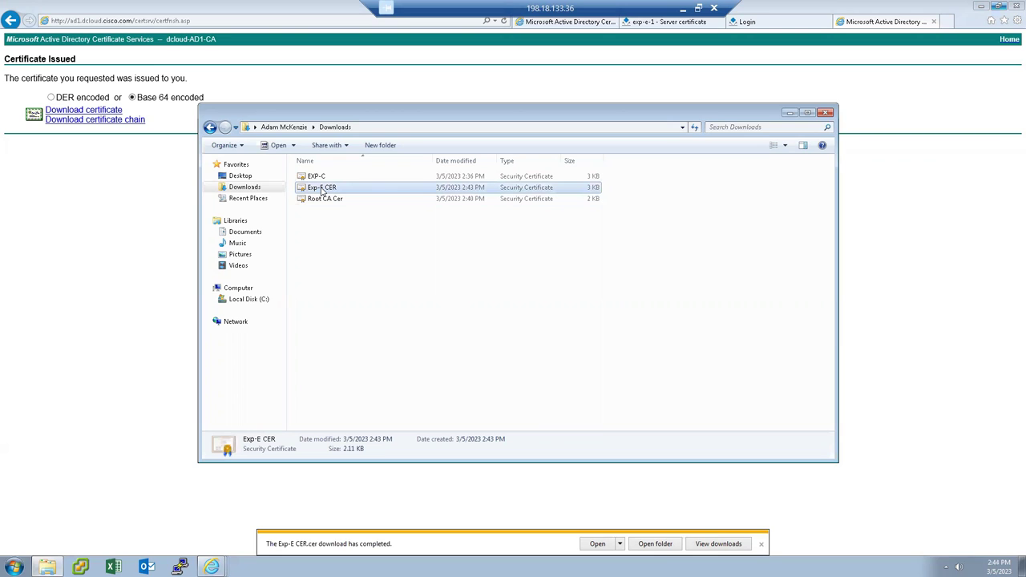
left_click(790, 113)
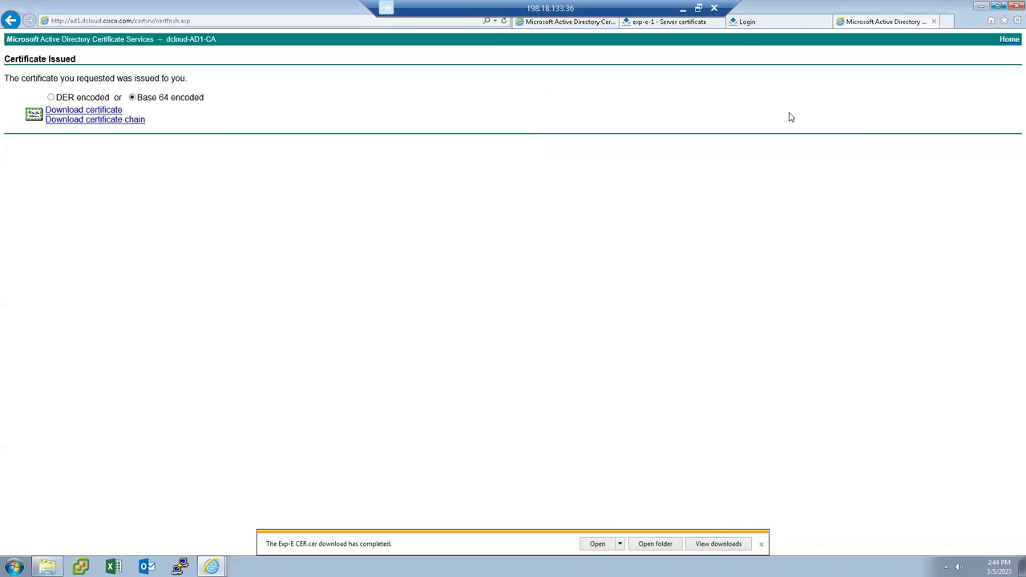
left_click(675, 24)
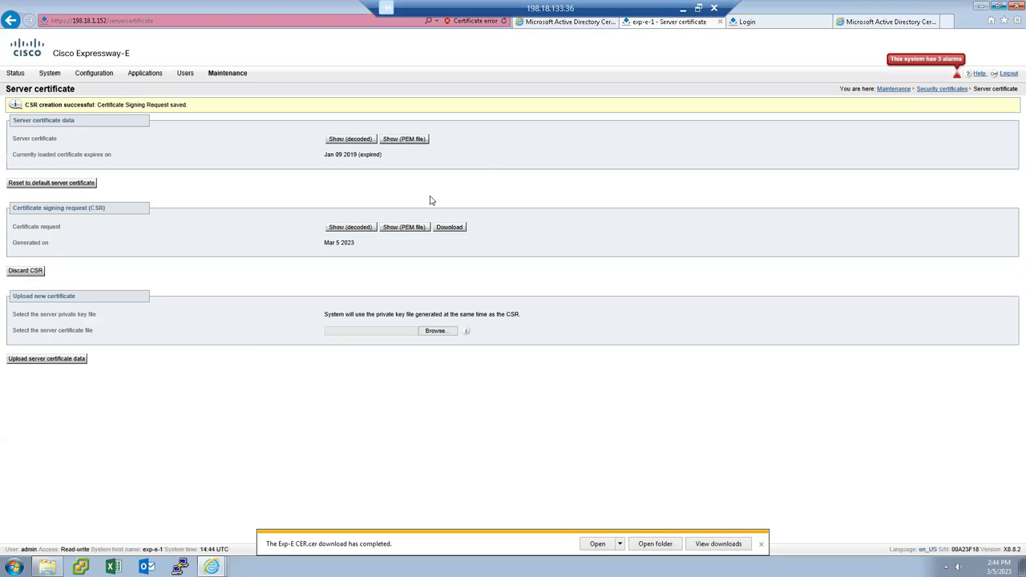
Upload Exp-E CER as Expressway-E's new server certificate data.
left_click(437, 330)
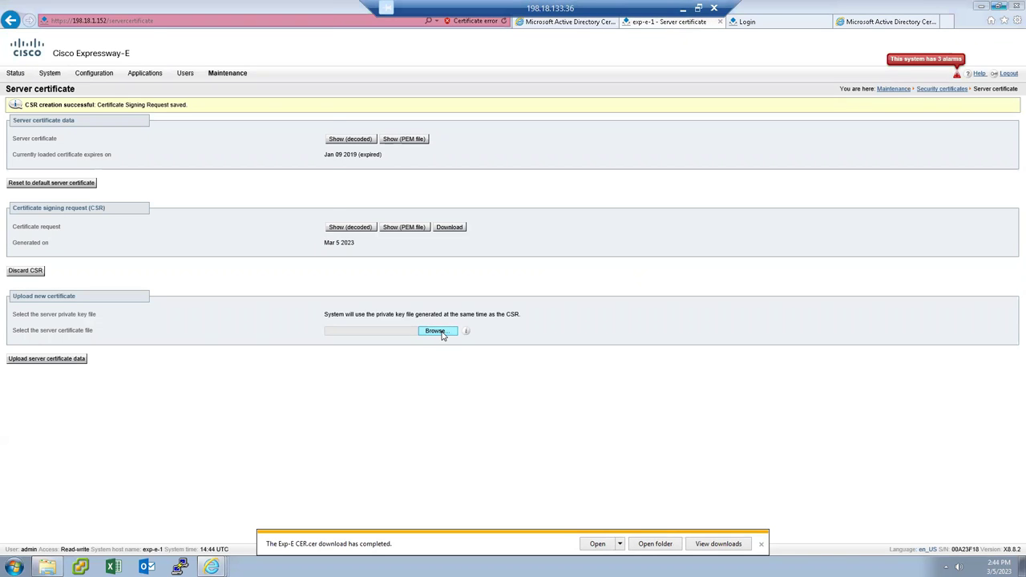
left_click(126, 85)
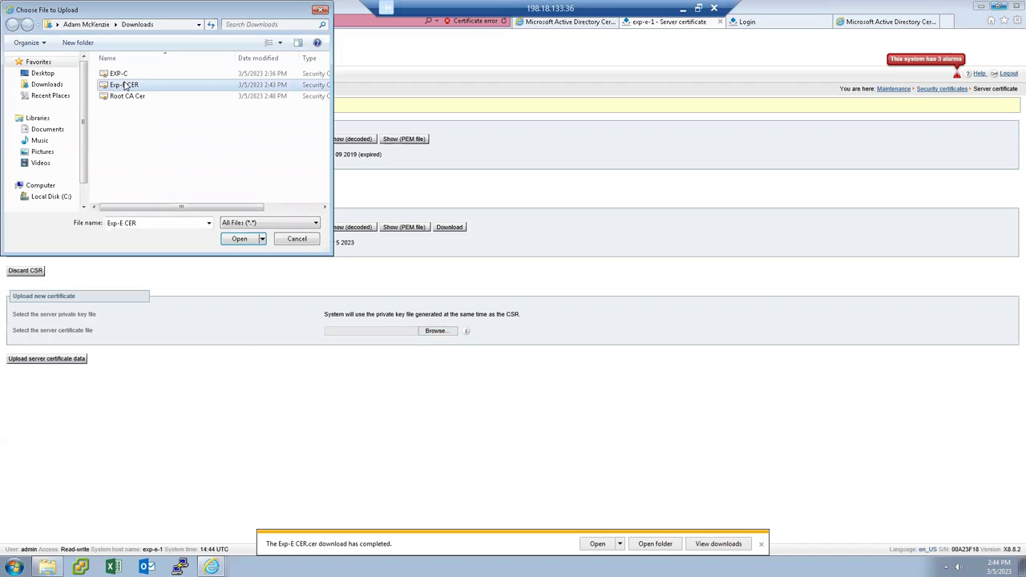
left_click(238, 239)
left_click(34, 361)
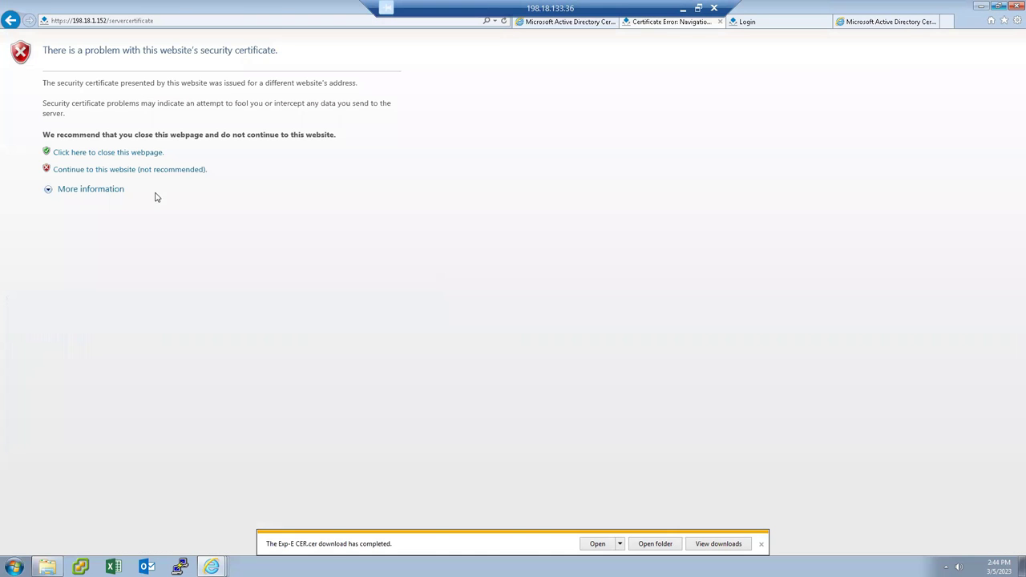
left_click(159, 170)
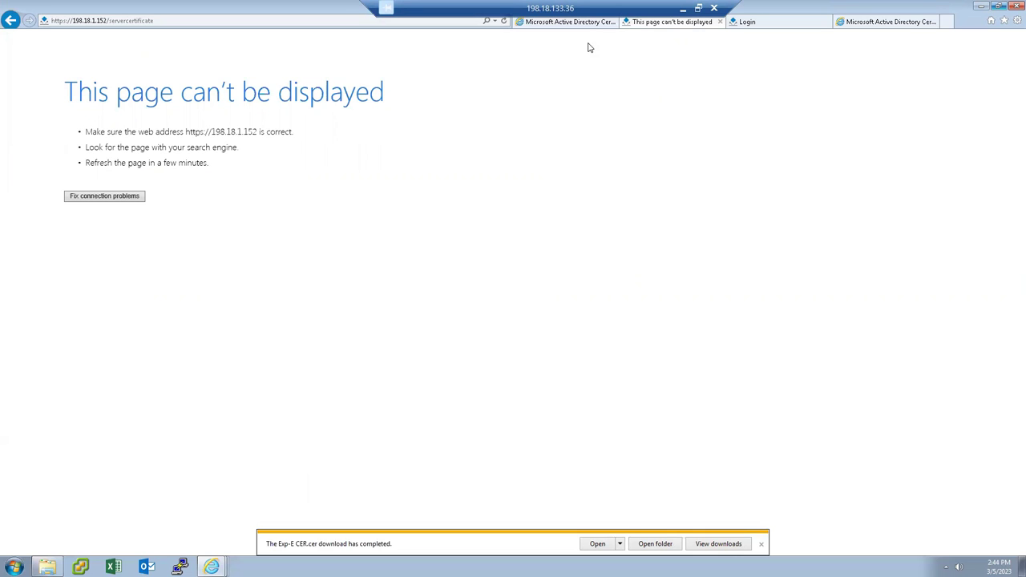
left_click(721, 22)
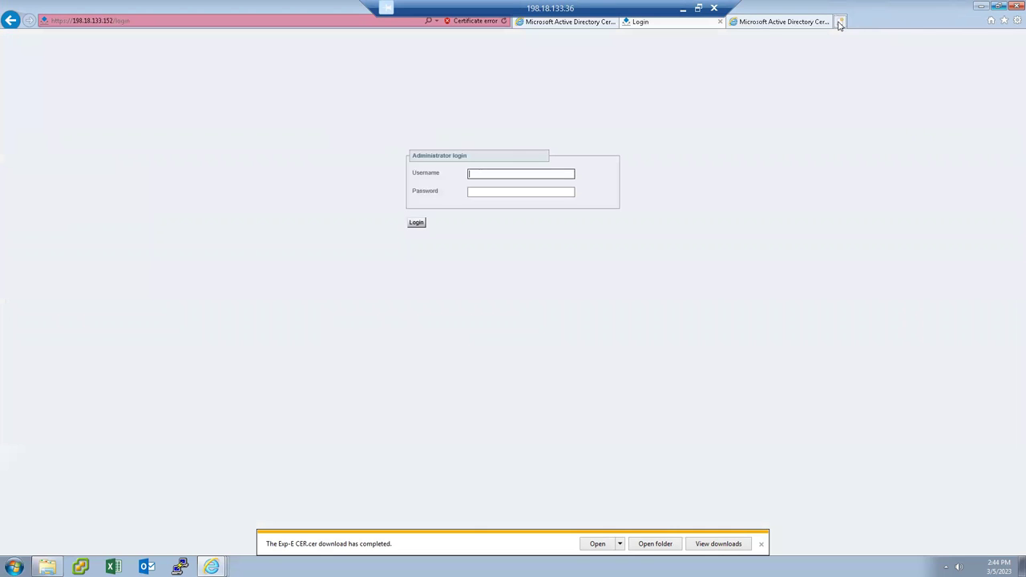
Reopen Expressway-Edge from the dCloud links and sign in as the administrator with the account password.
left_click(838, 21)
mouse_move(98, 75)
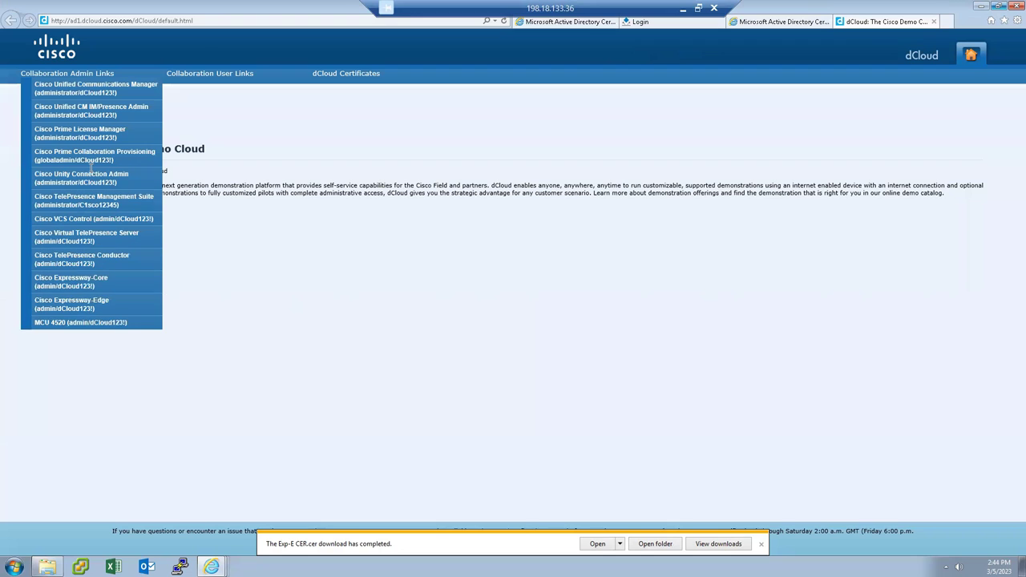
left_click(57, 305)
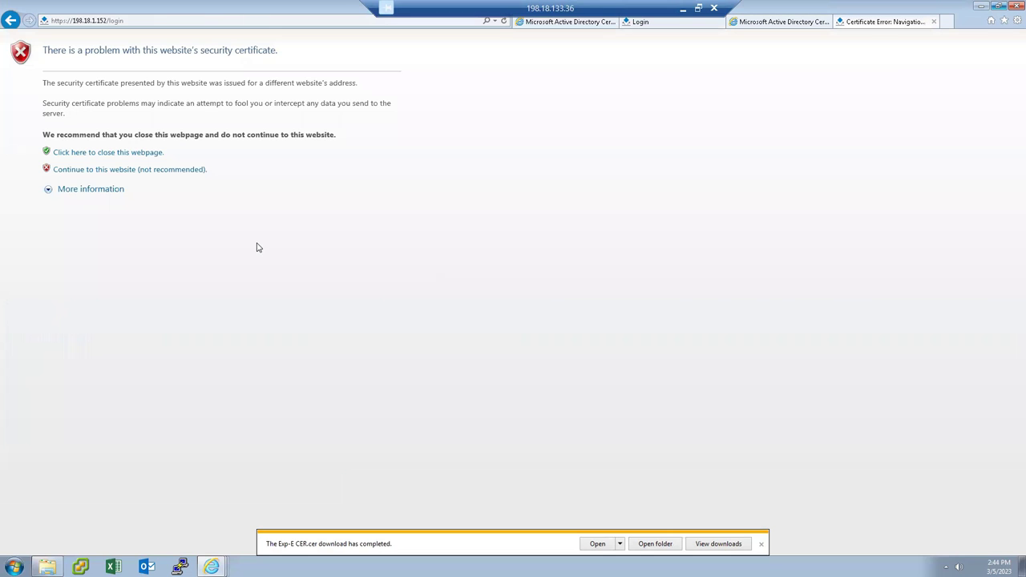
left_click(181, 170)
type("admin")
key("Tab")
type("C1sco123")
key("Return")
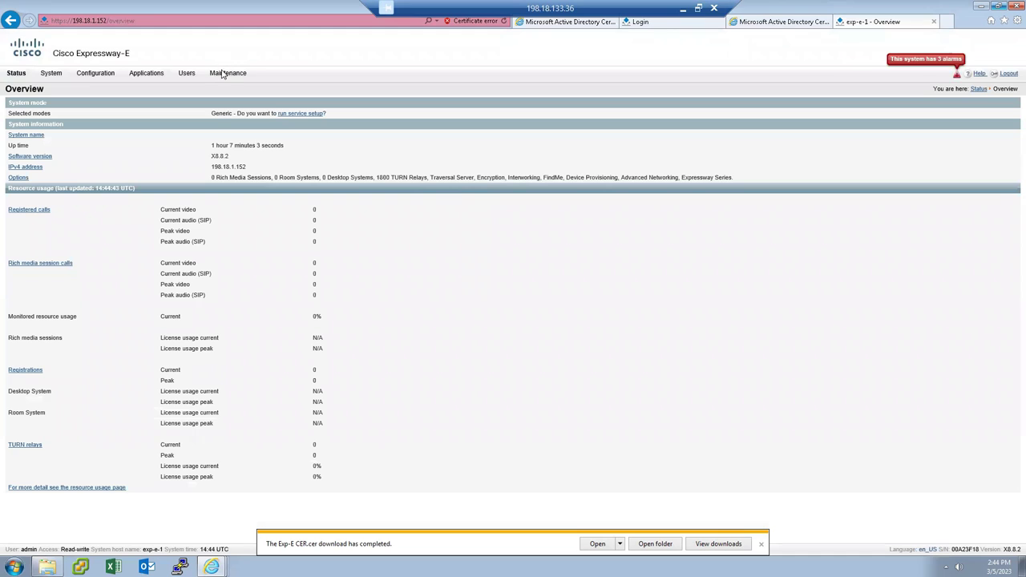
left_click(228, 73)
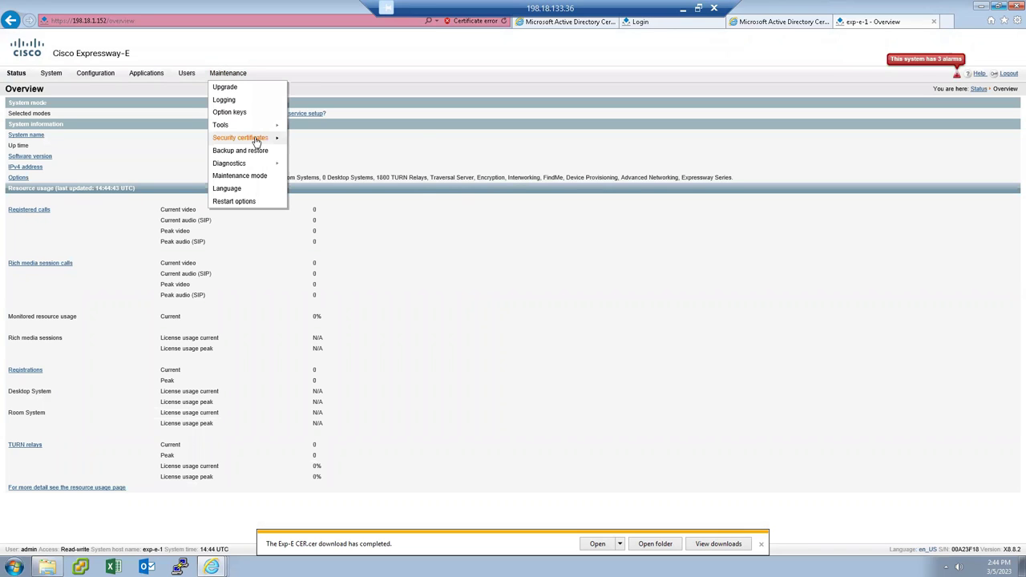
Append the Root CA Cer file (dcloud-AD1-CA) on Expressway-E's Trusted CA certificate page.
mouse_move(253, 138)
left_click(319, 152)
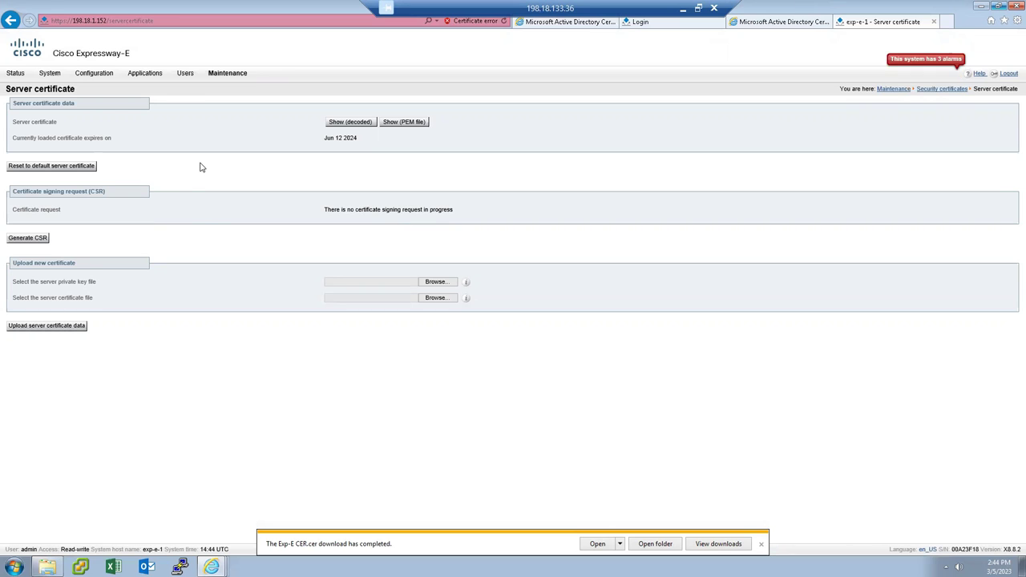
mouse_move(230, 76)
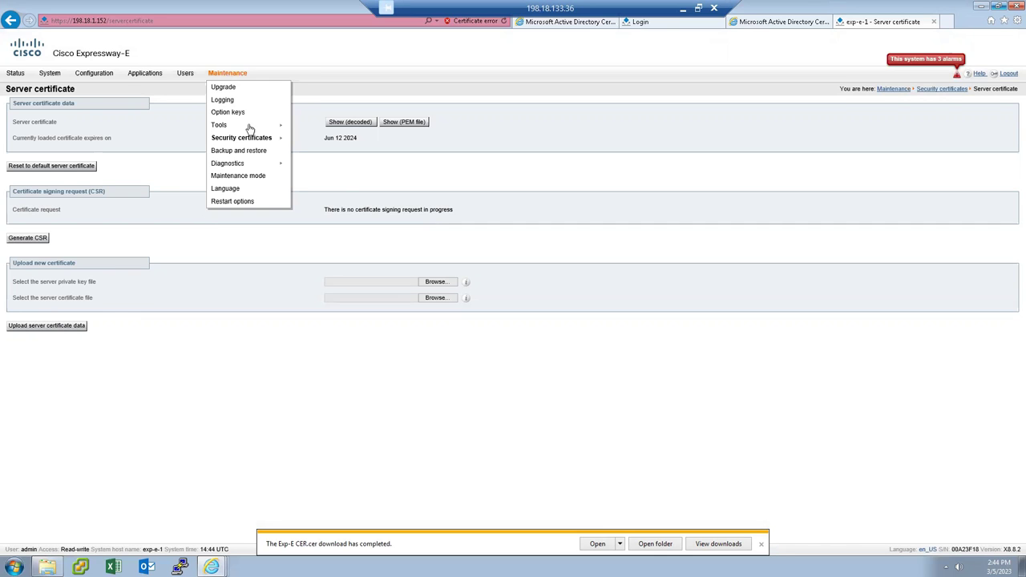
mouse_move(249, 138)
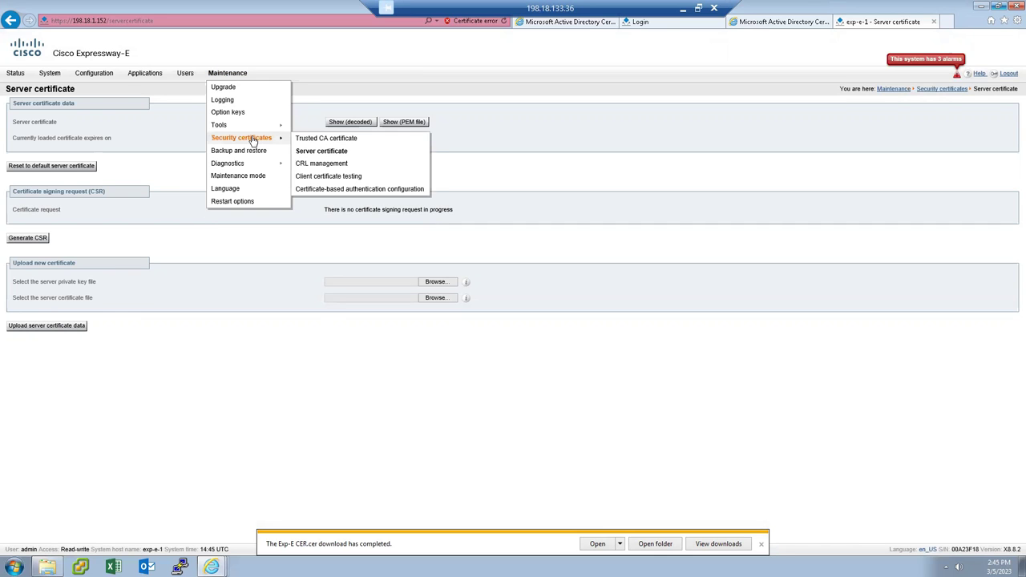
left_click(371, 143)
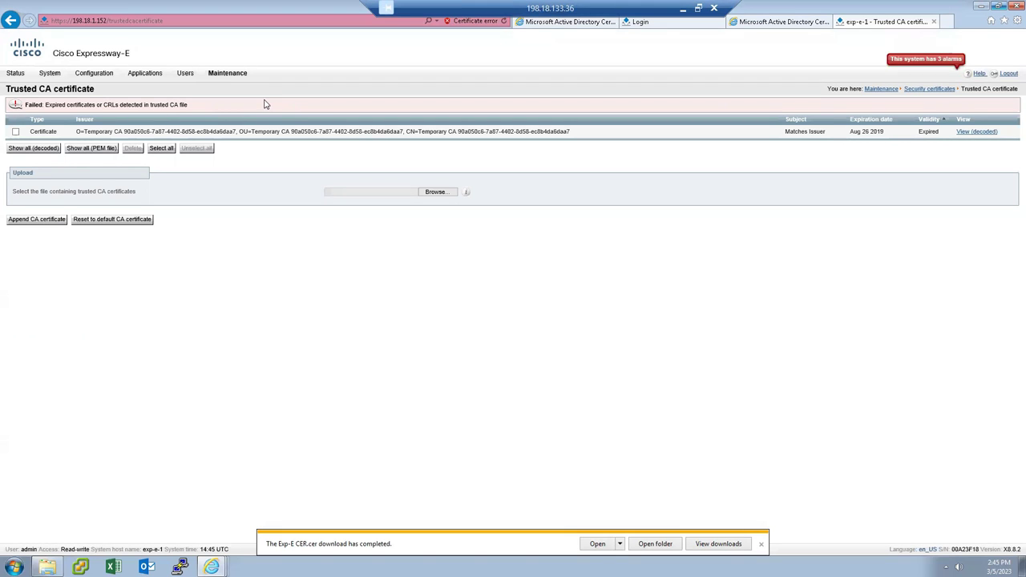
left_click(441, 195)
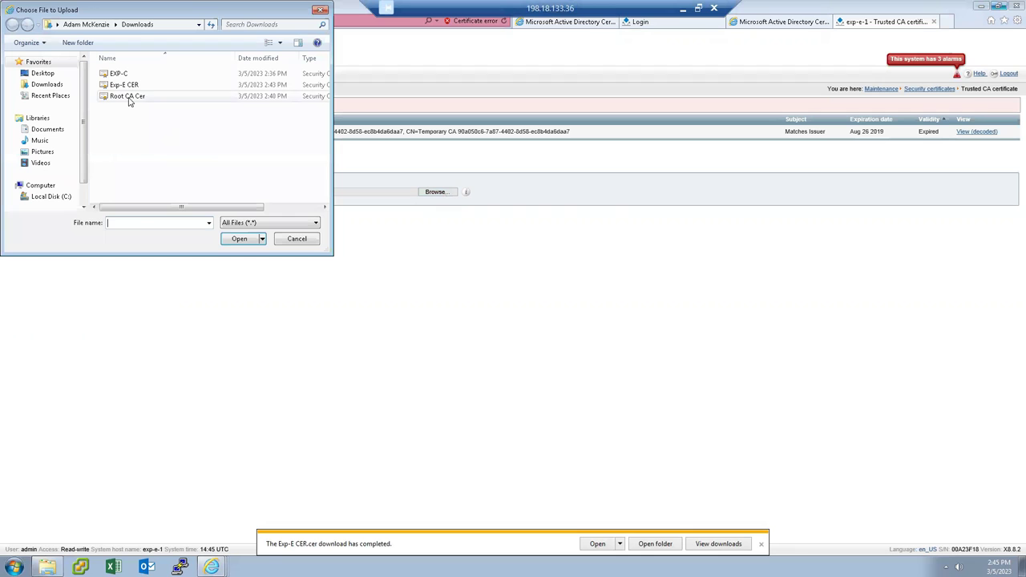
left_click(129, 97)
left_click(239, 239)
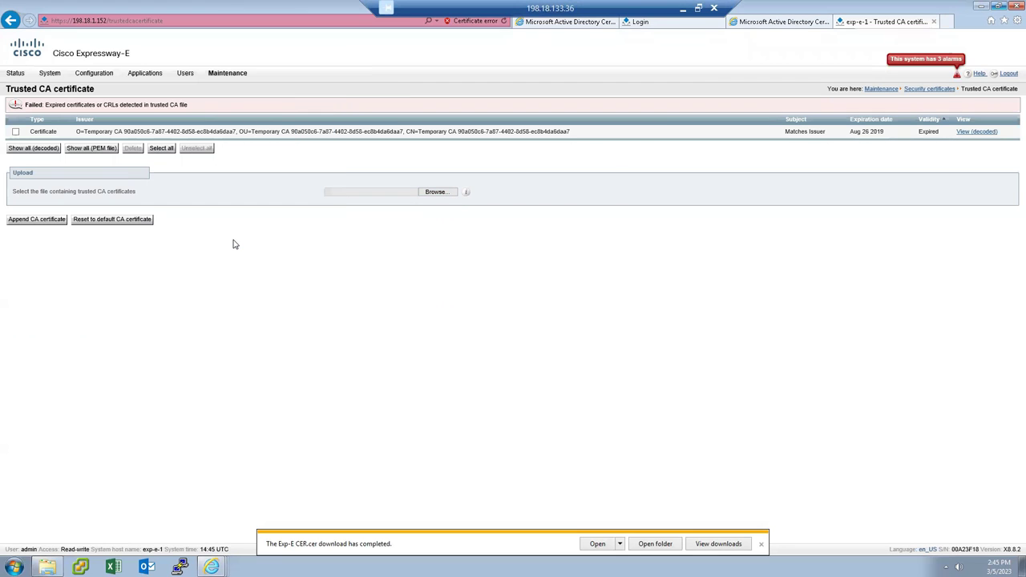
left_click(37, 220)
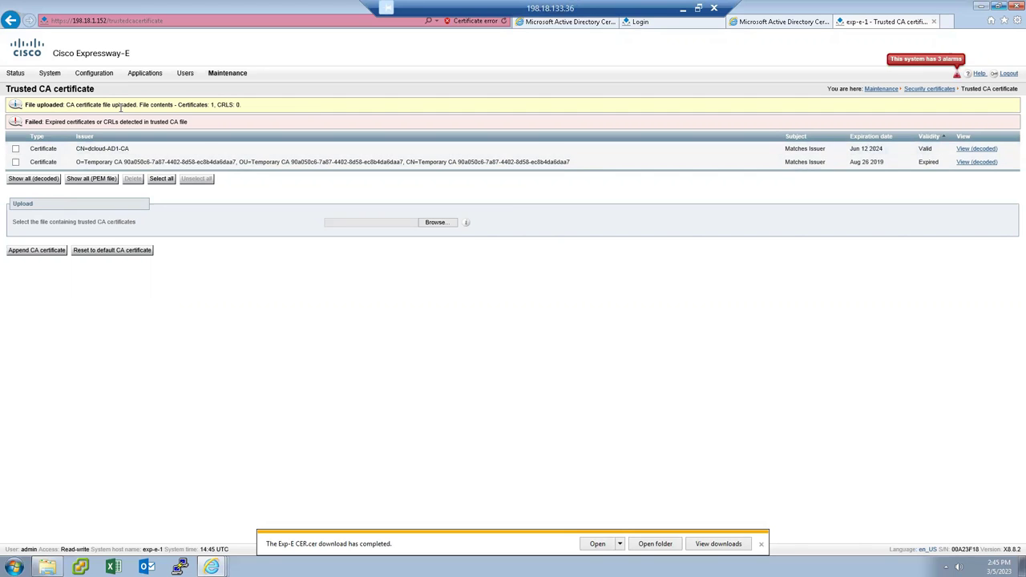
mouse_move(236, 77)
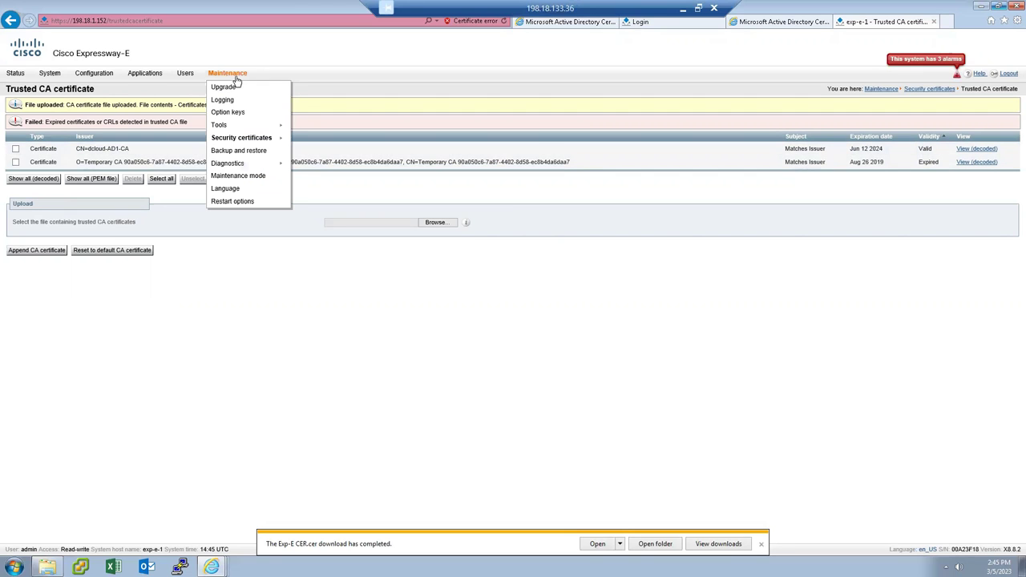
Restart Expressway-E from Maintenance > Restart options and confirm.
left_click(230, 203)
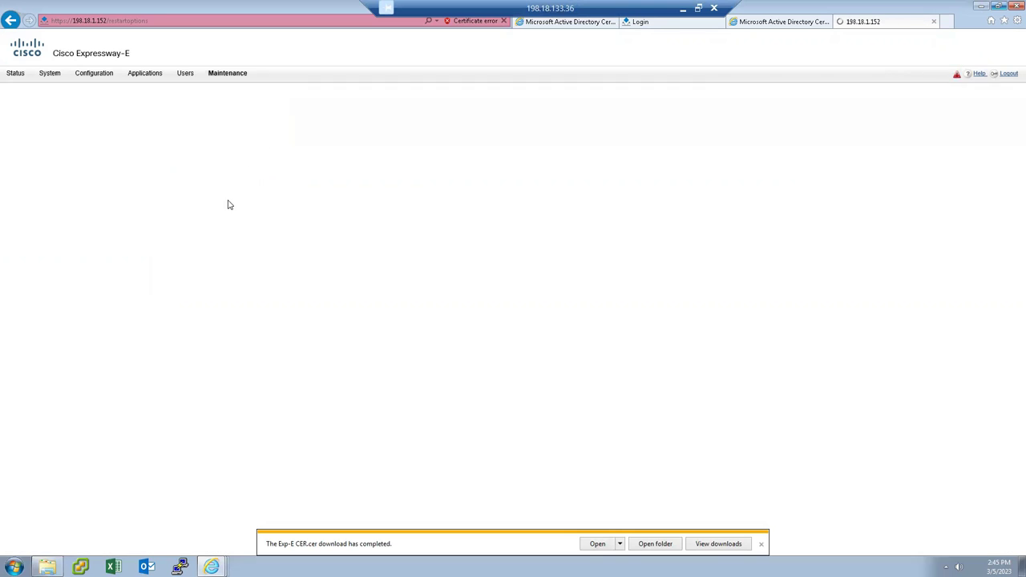
left_click(19, 294)
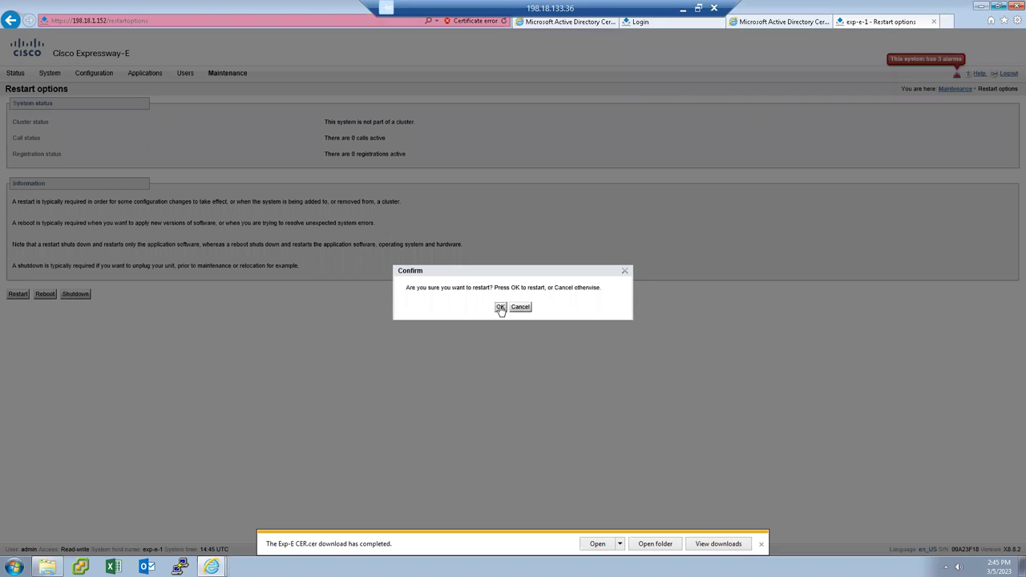
left_click(500, 308)
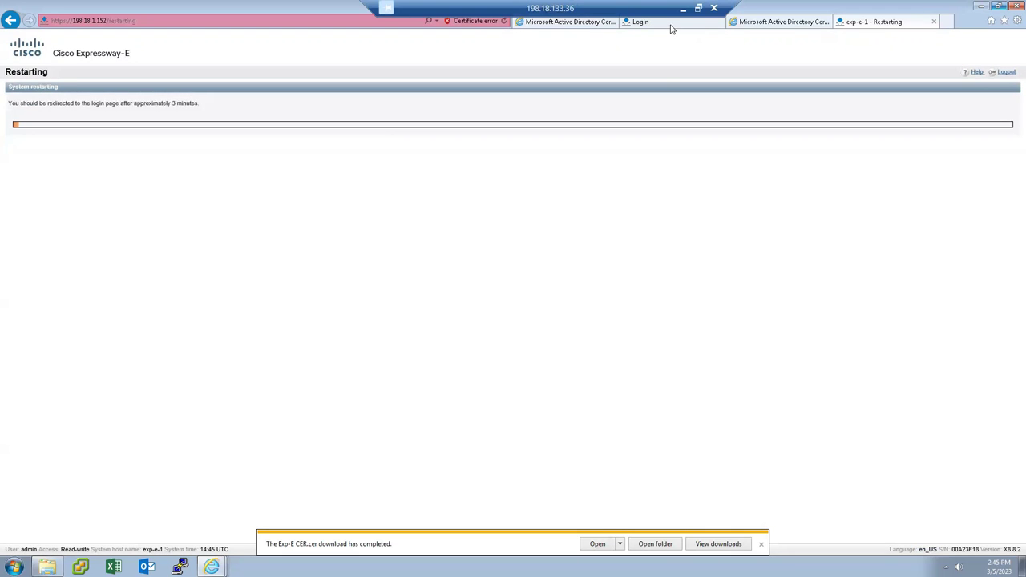
Sign in to Expressway-C with the suggested administrator username and its password.
left_click(671, 27)
type("a")
key("Down")
key("Return")
key("Tab")
type("•••••••")
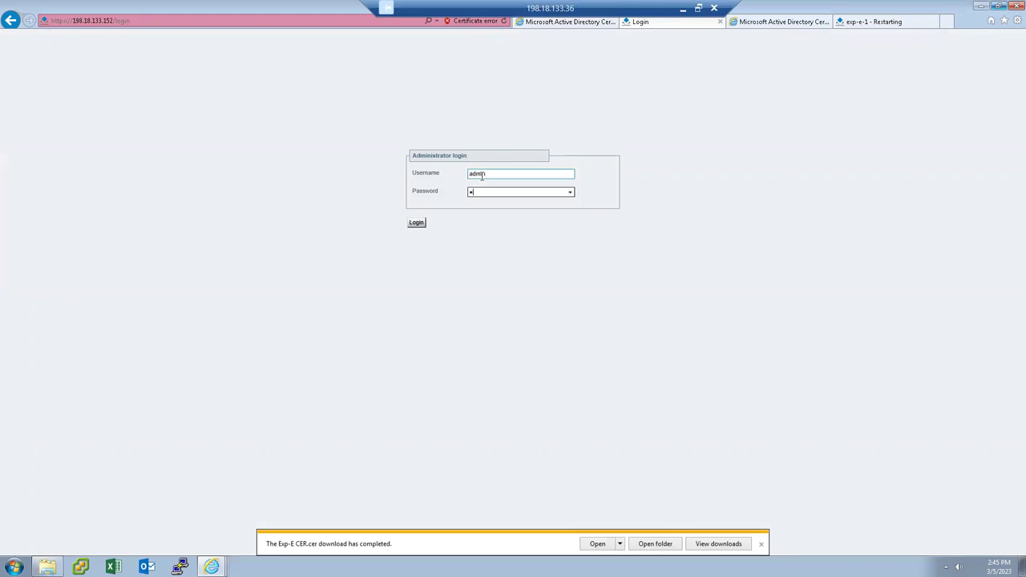
type("••")
key("Return")
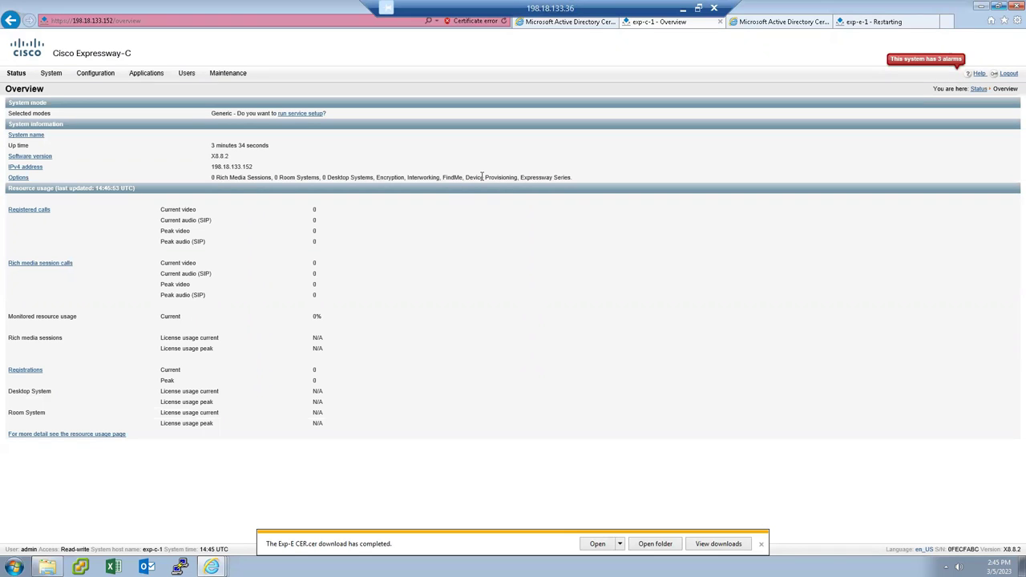
Check Expressway-E's restart progress, then bring the Expressway-C overview back to front.
left_click(898, 24)
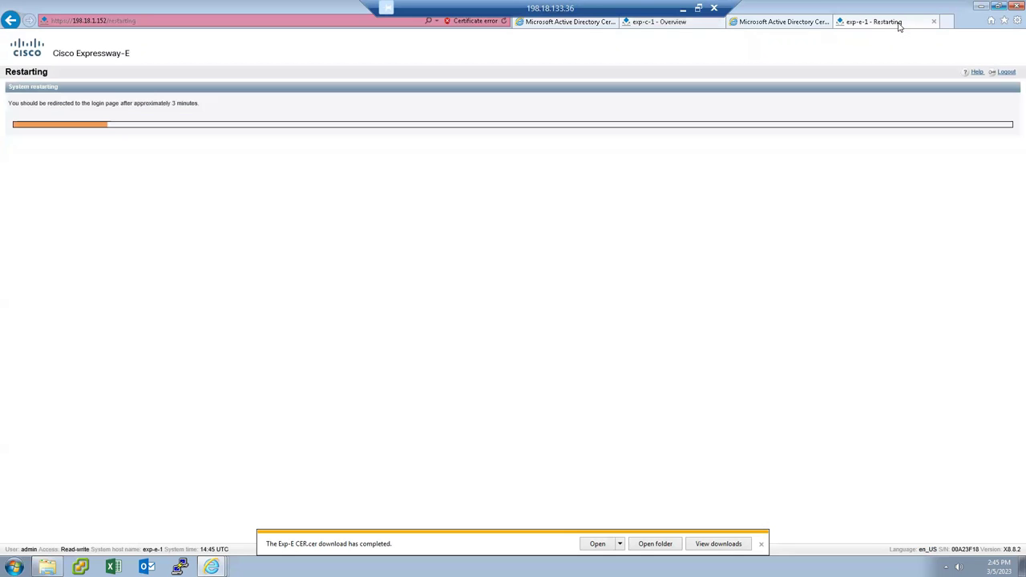
left_click(694, 26)
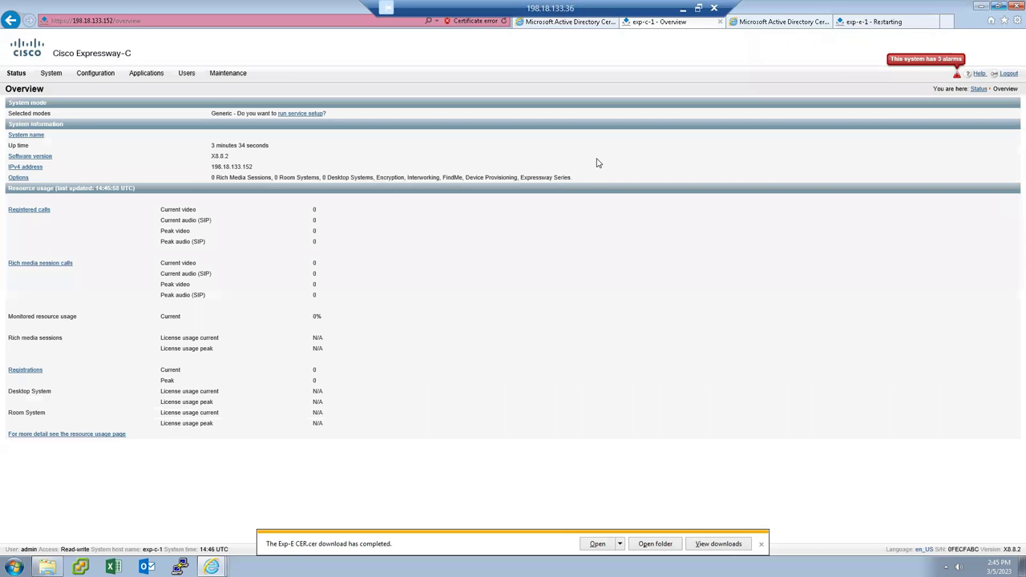
key("alt+Tab")
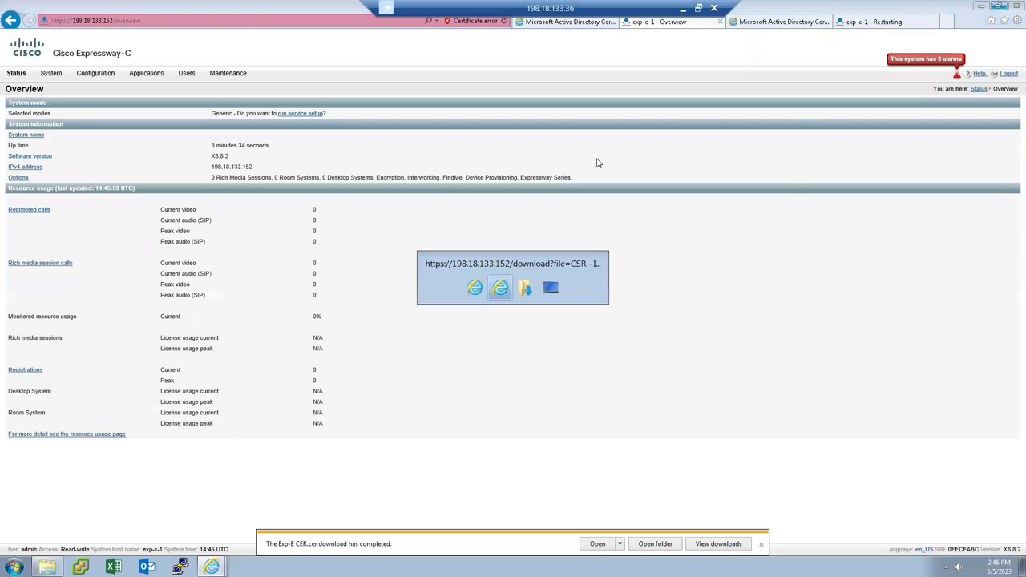
left_click(686, 22)
left_click(682, 8)
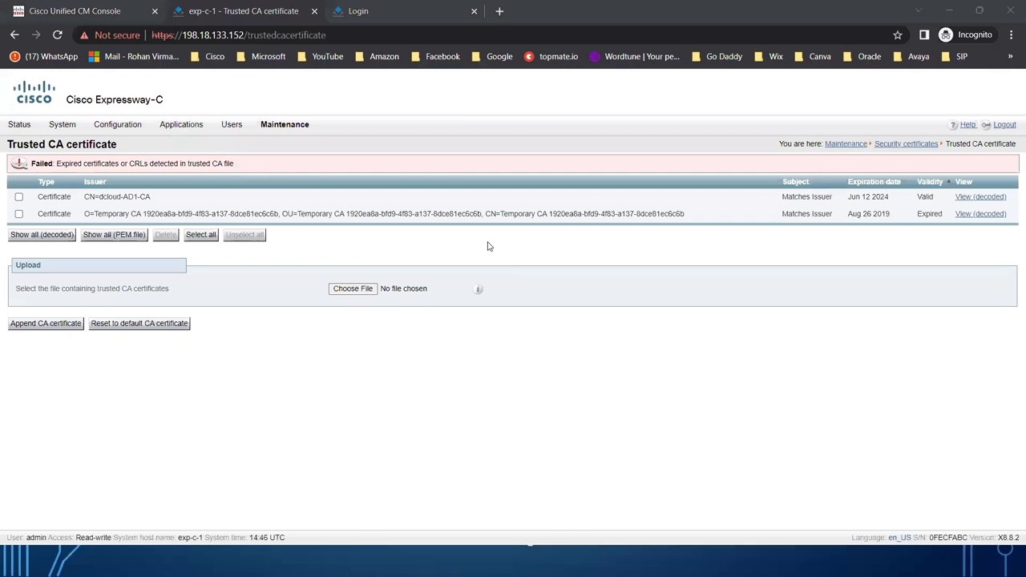
Generate a 2048-bit certificate signing request and select its PEM text.
key("alt+Tab")
key("alt+Tab")
key("alt+Tab")
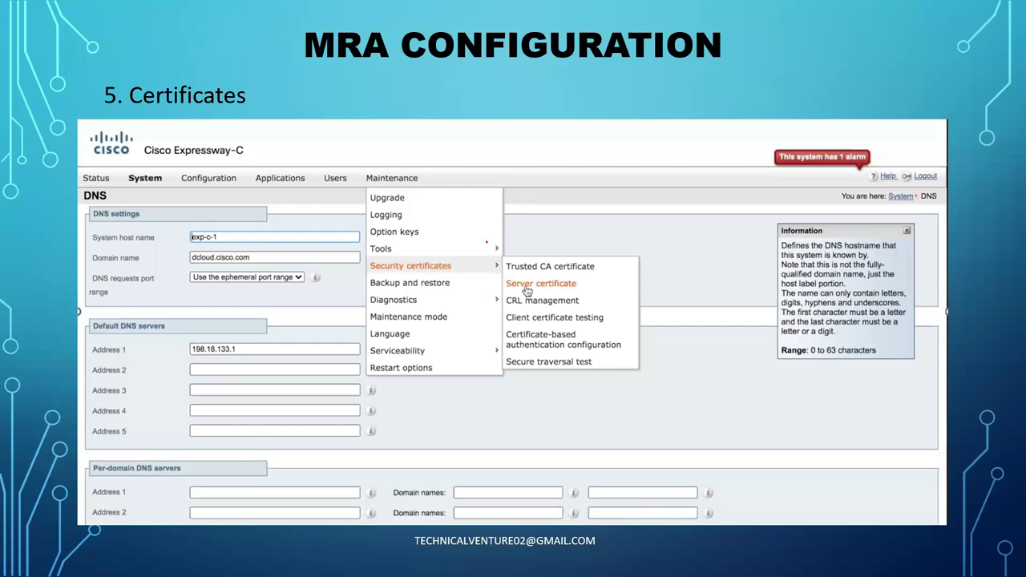
left_click(43, 377)
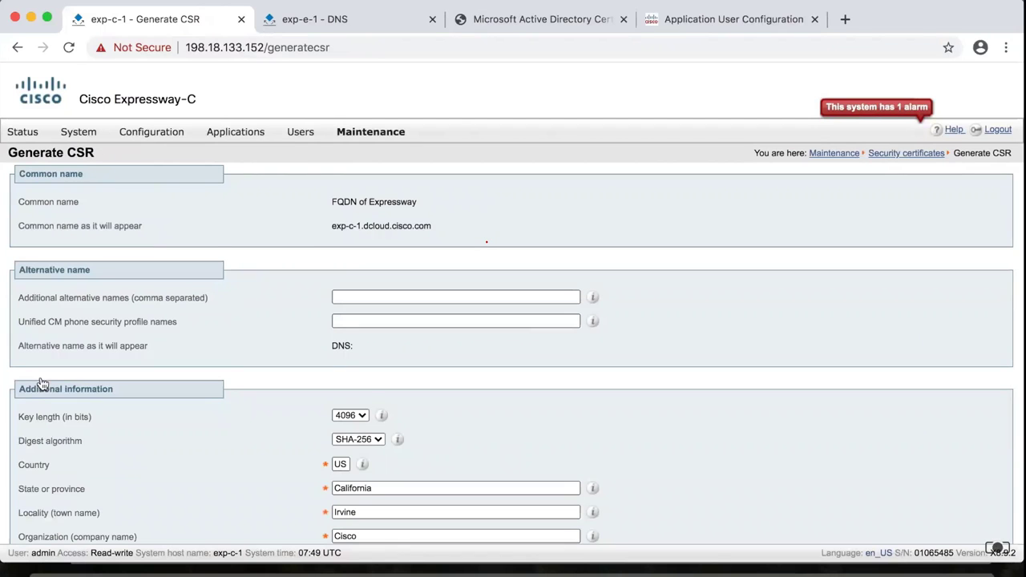
scroll(43, 384, "down", 3)
left_click(352, 299)
left_click(61, 515)
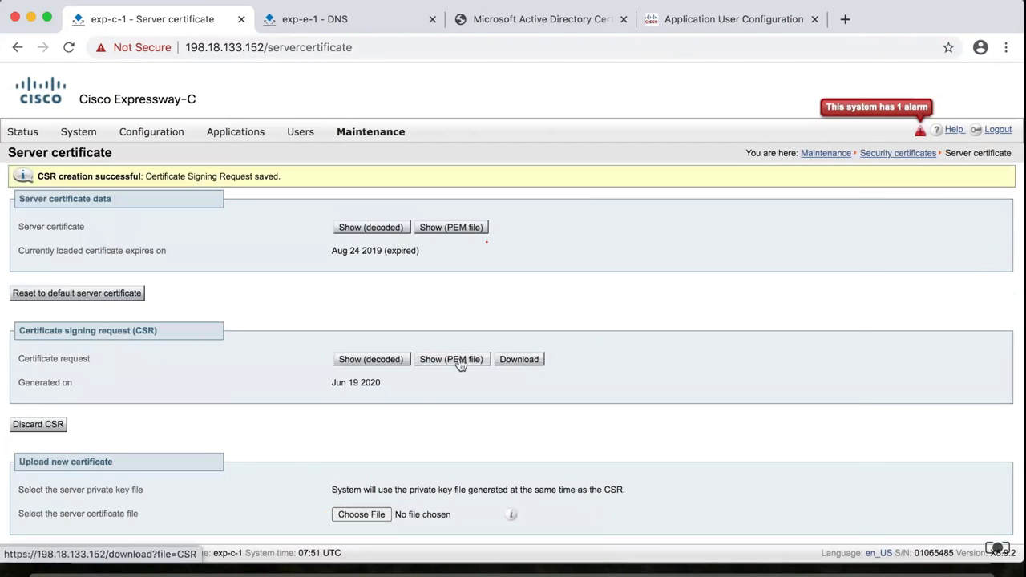
left_click(451, 359)
key("ctrl+a")
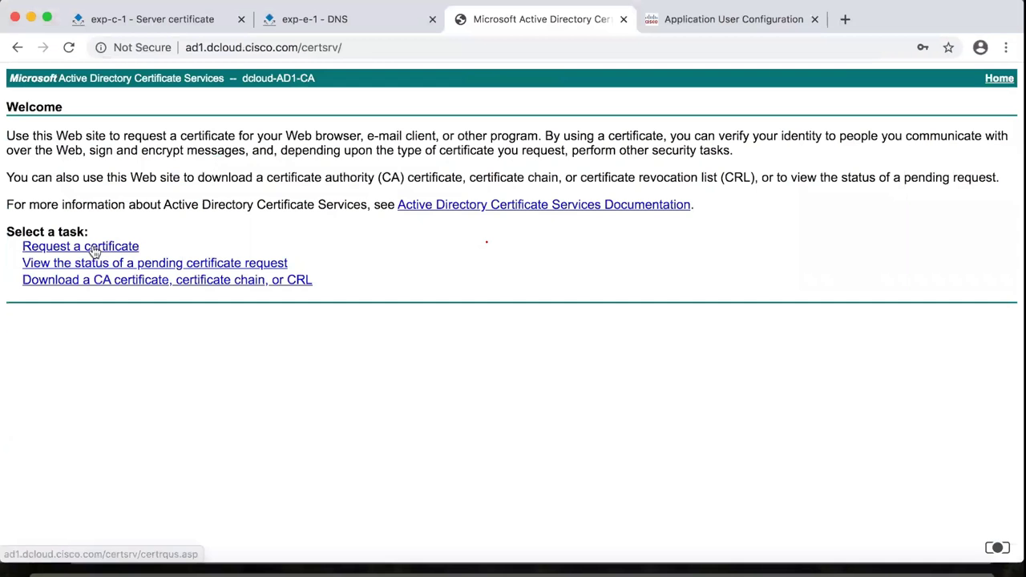
Submit the request to the AD CA, then download the issued and root CA certificates.
left_click(76, 245)
left_click(160, 248)
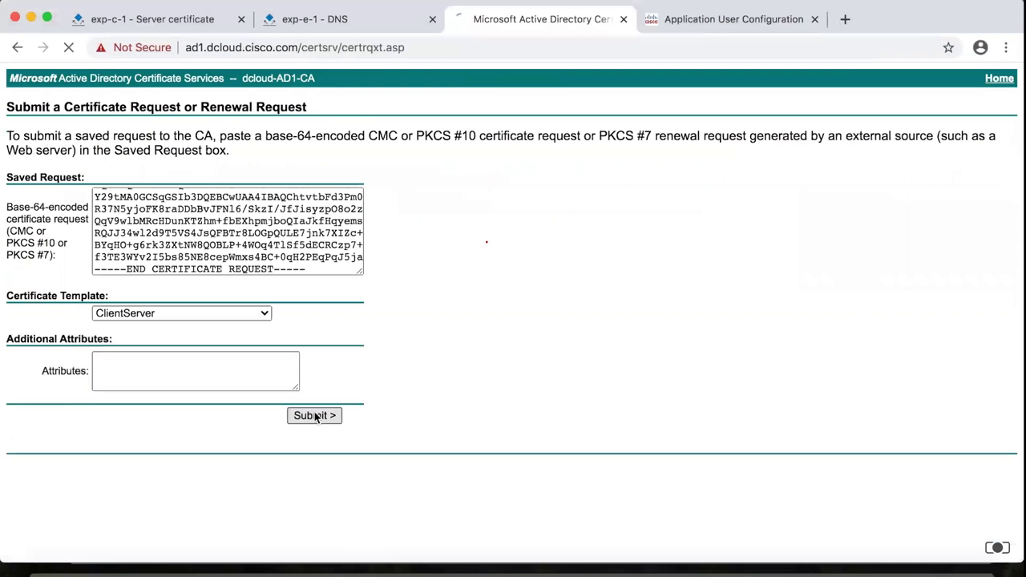
left_click(316, 414)
left_click(125, 183)
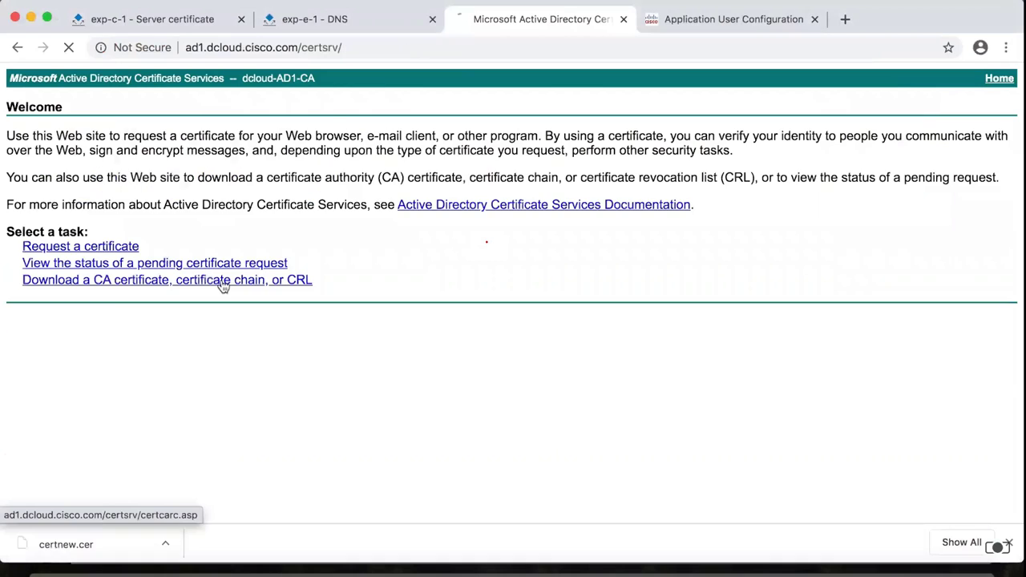
left_click(222, 281)
left_click(96, 353)
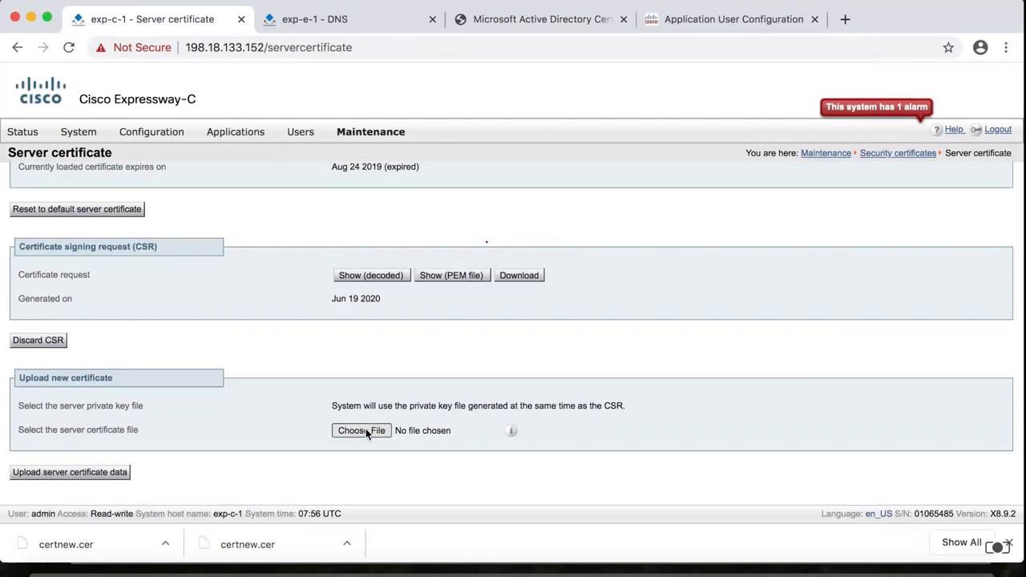
Upload the signed server certificate and append root_CA.cer to the trusted CA list.
left_click(361, 430)
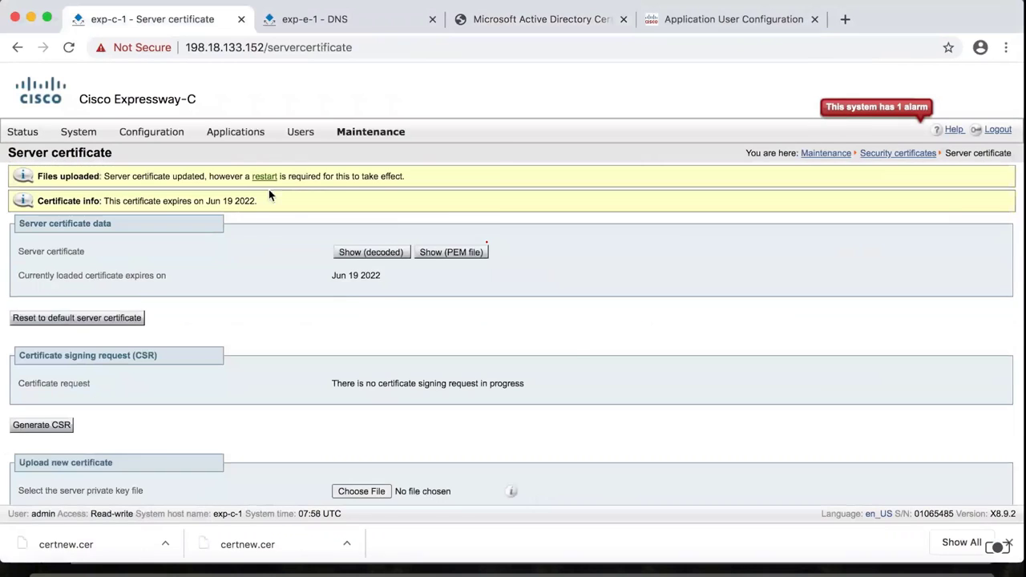
left_click(531, 241)
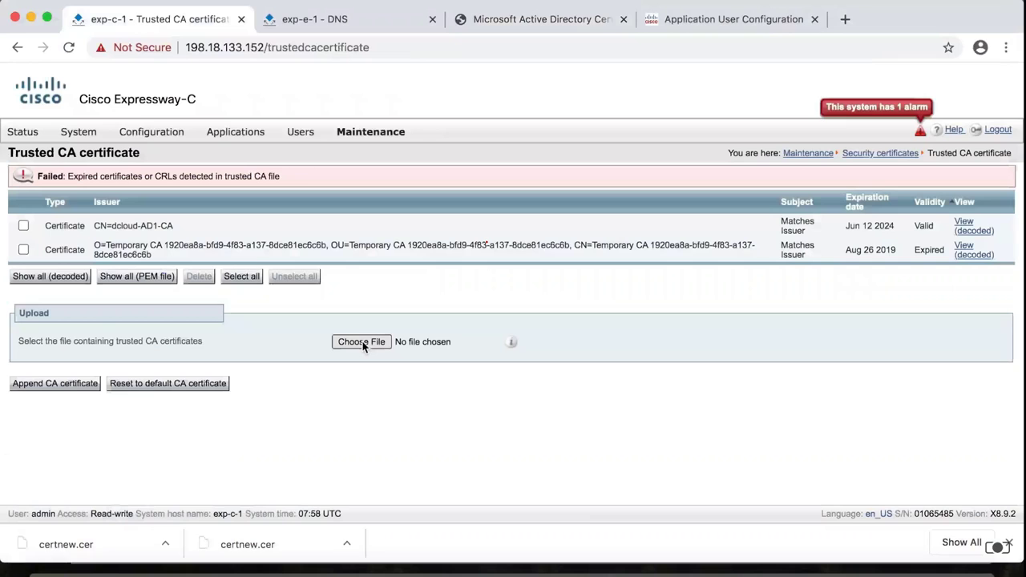
left_click(362, 342)
key("Return")
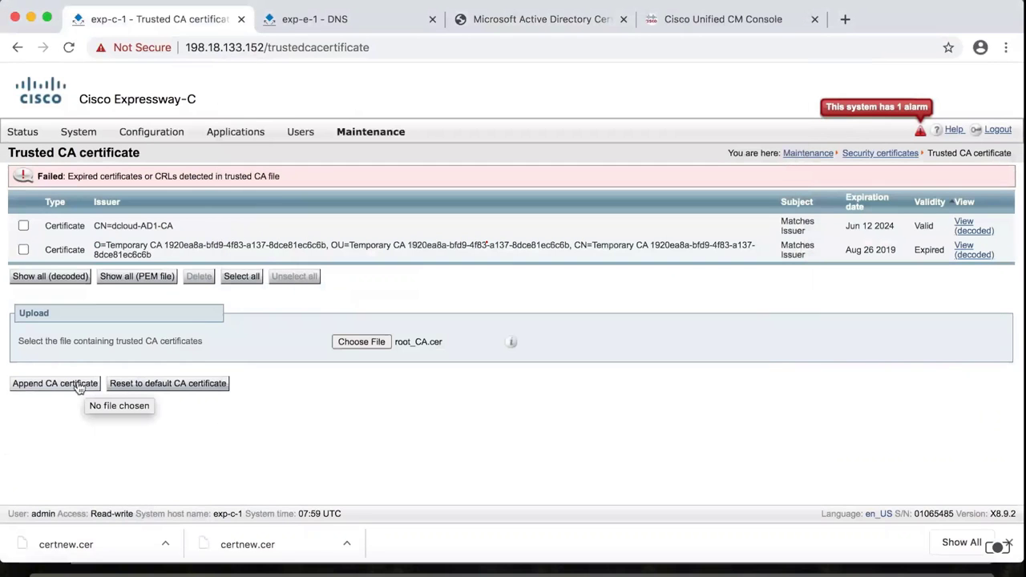
left_click(78, 384)
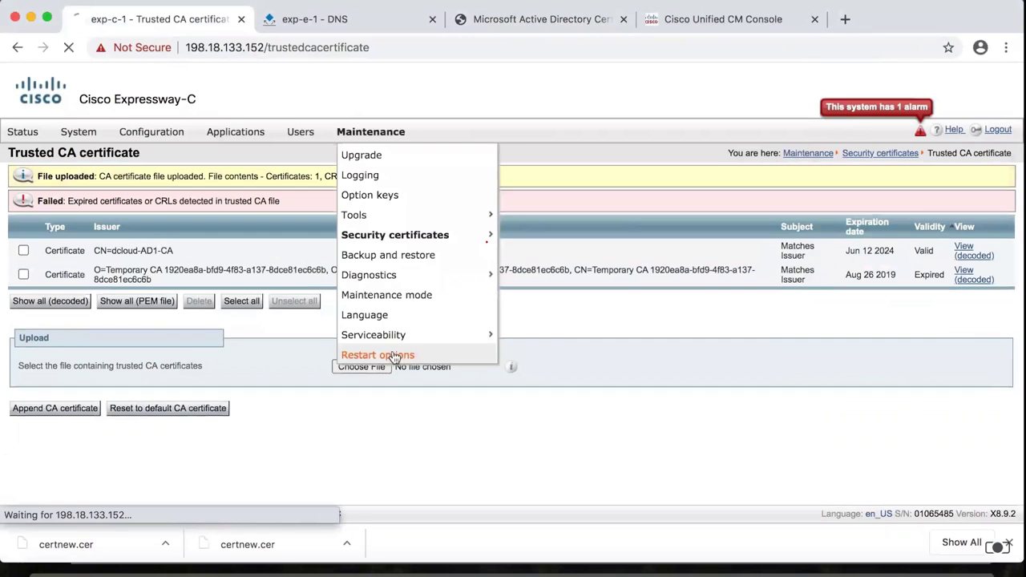
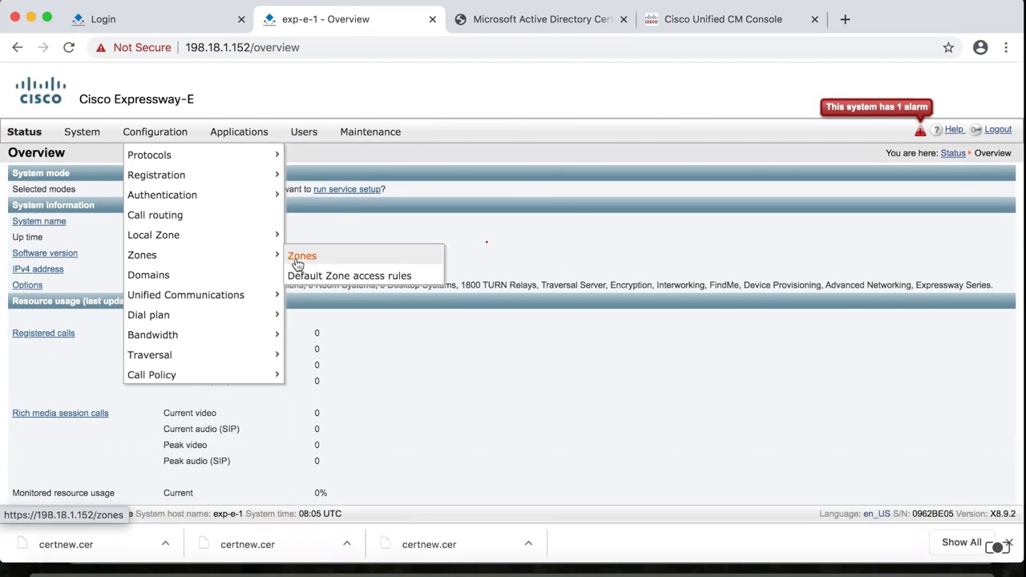
Switch to the 198.18.133.36 remote desktop showing the Expressway-C Overview page.
key("alt+Tab")
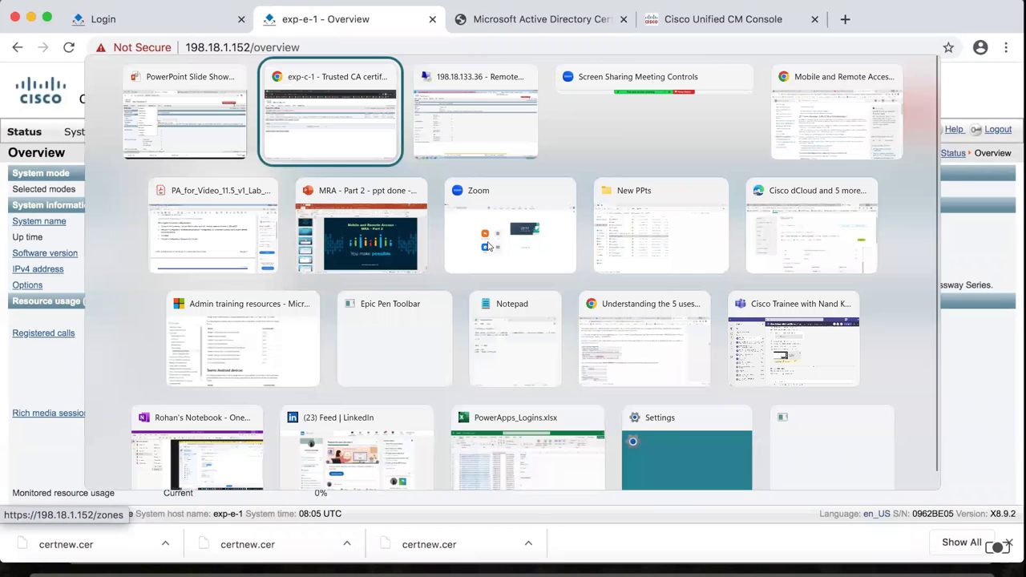
key("alt+Tab")
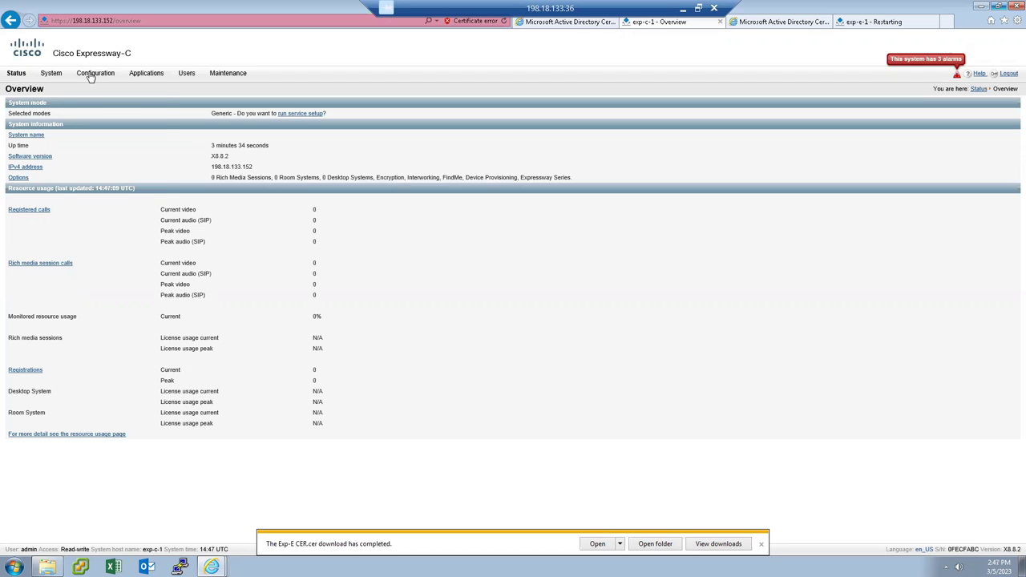
On Expressway-C, start a new zone named MRA_Traversal from the Zones list.
mouse_move(91, 78)
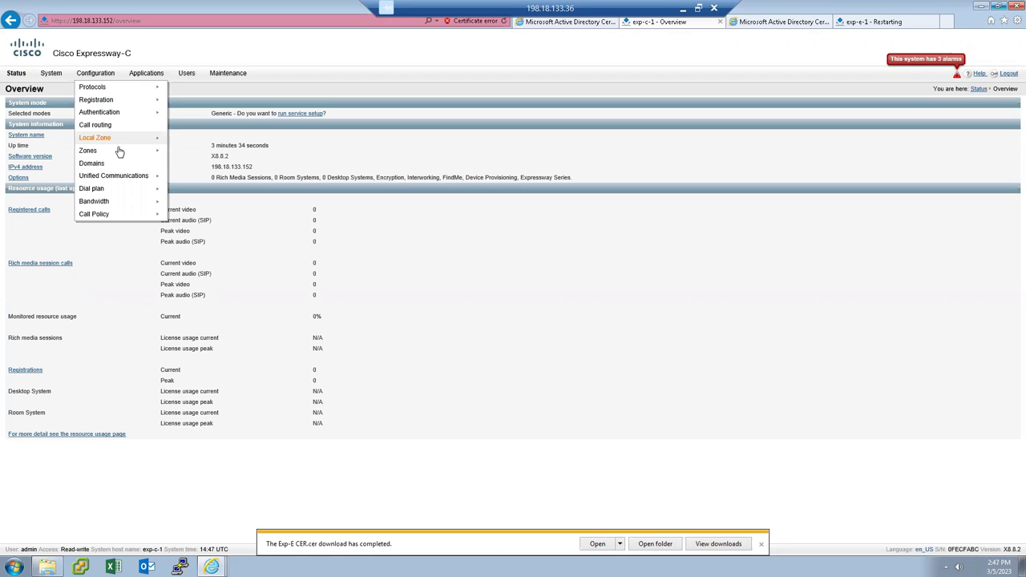
mouse_move(118, 153)
left_click(181, 152)
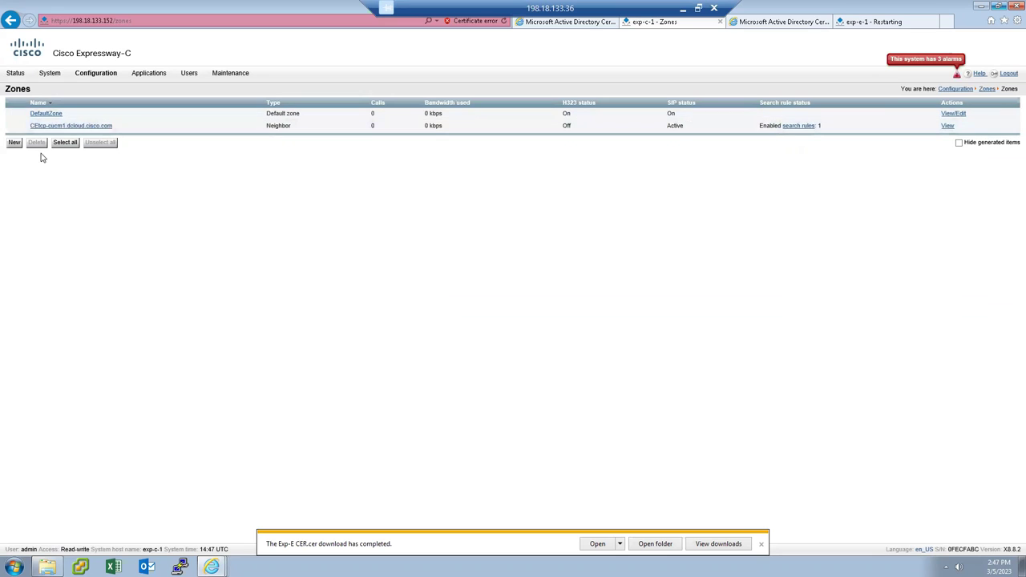
left_click(15, 143)
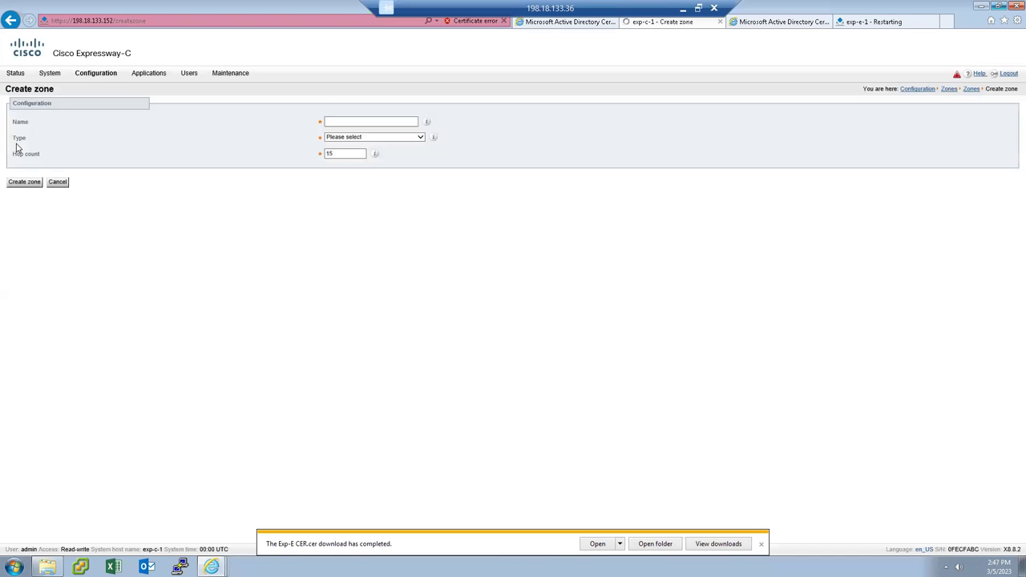
left_click(349, 122)
type("MRA")
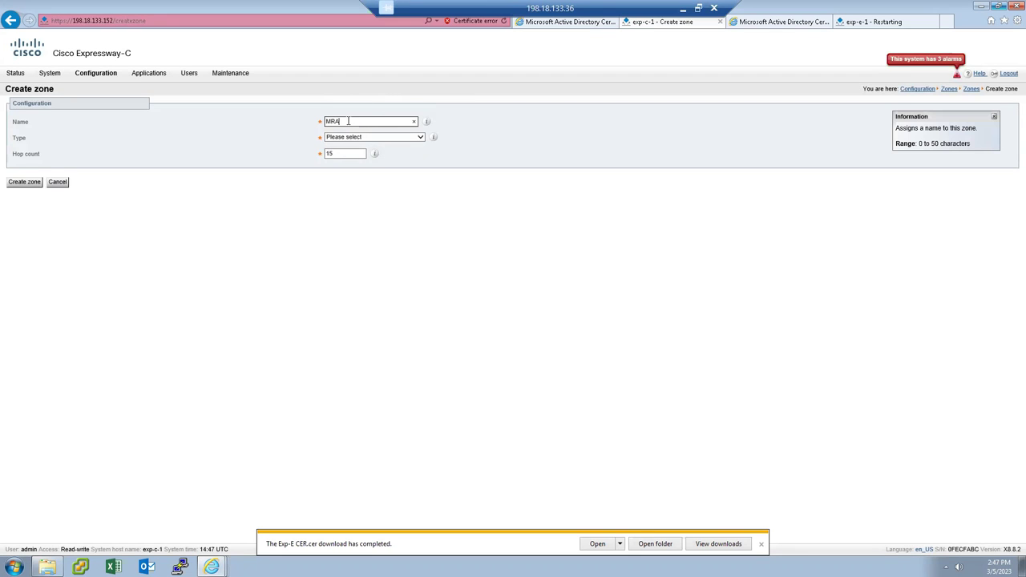
type("_Traversal")
Set the zone type to Unified Communications traversal, then go to the Expressway-E login tab.
left_click(418, 141)
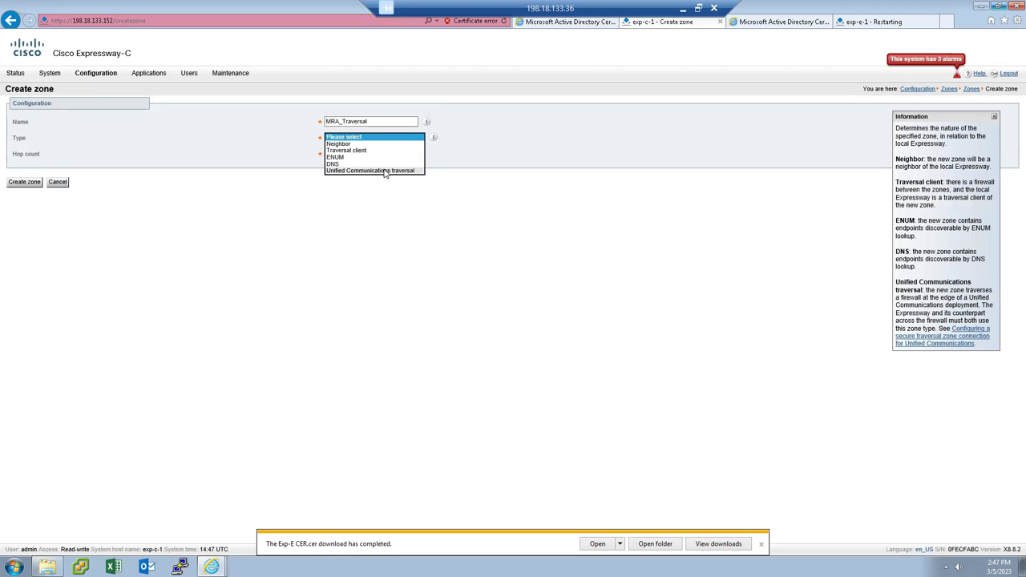
left_click(385, 171)
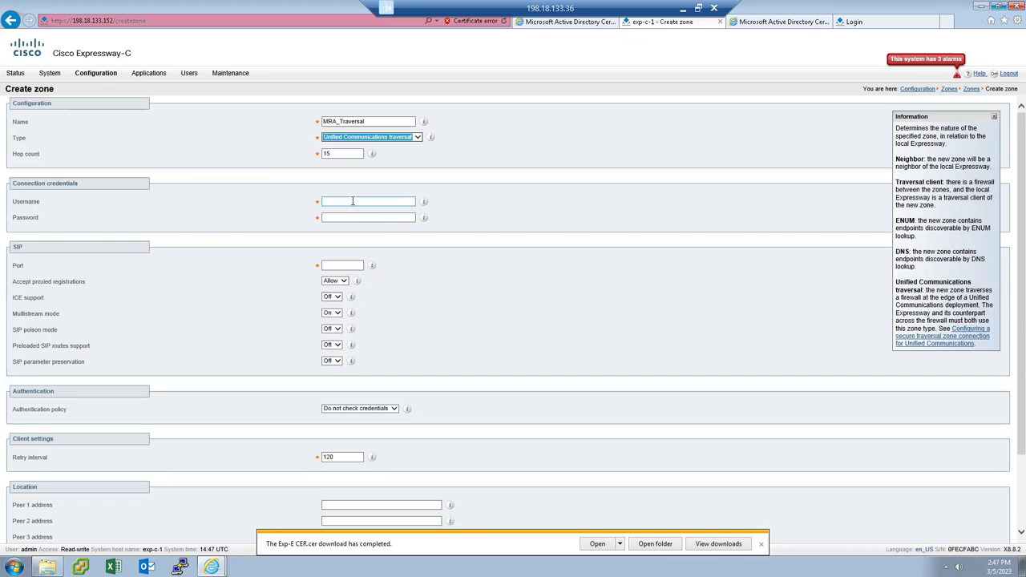
left_click(353, 202)
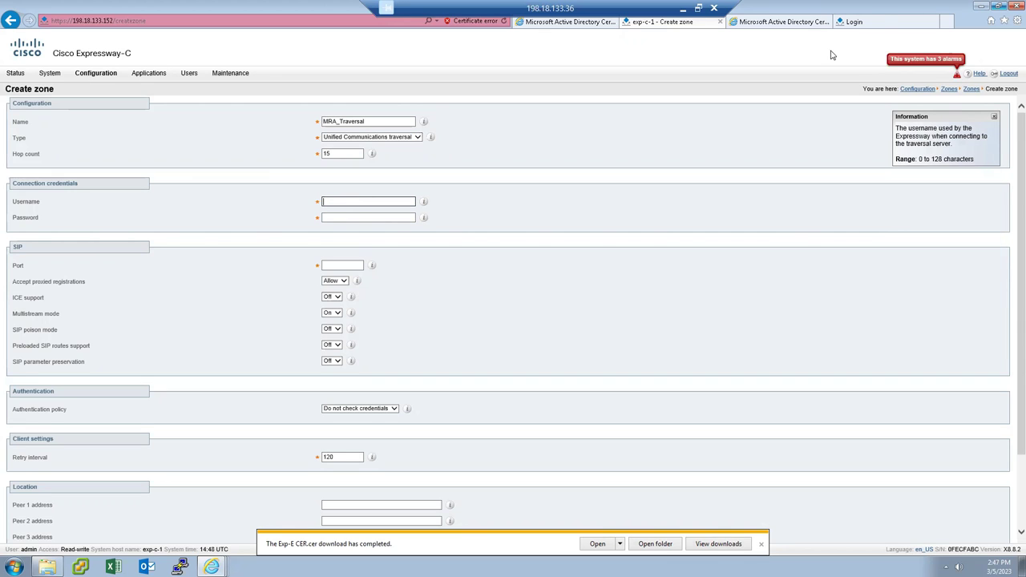
left_click(881, 22)
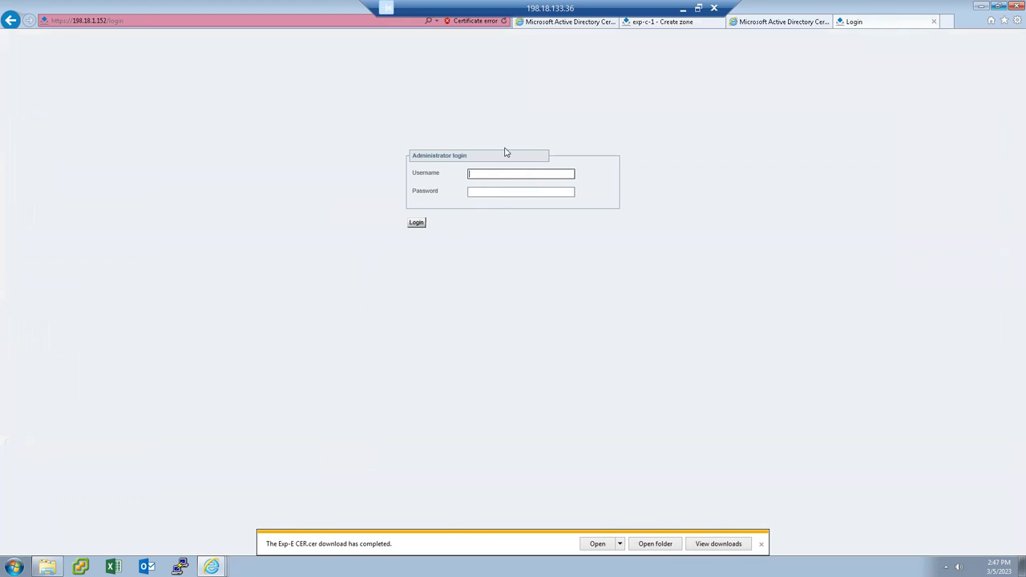
Sign in to Expressway-E with the administrator username and password.
type("admin")
key("Tab")
type("CVMware1!")
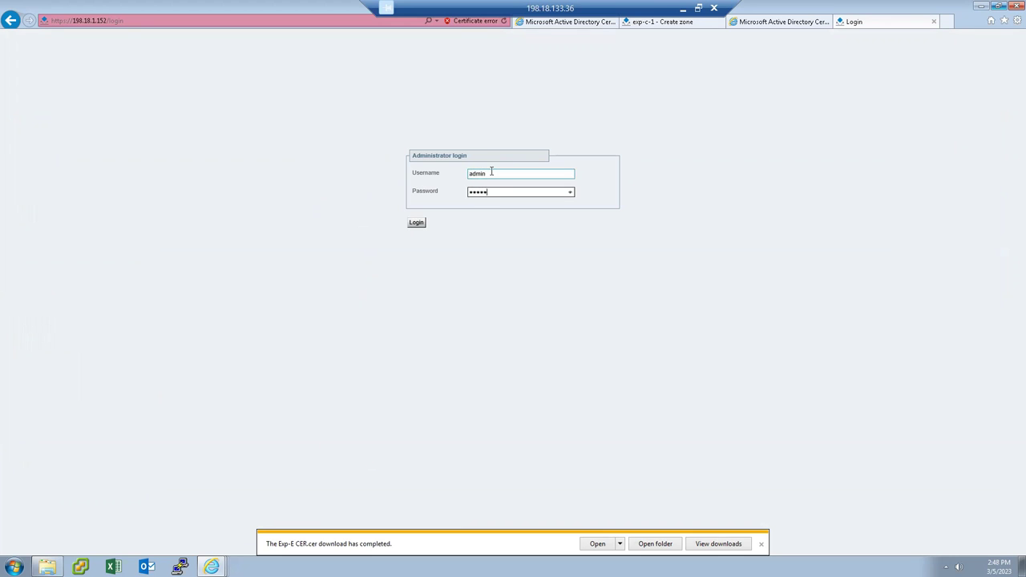
type("5")
key("Return")
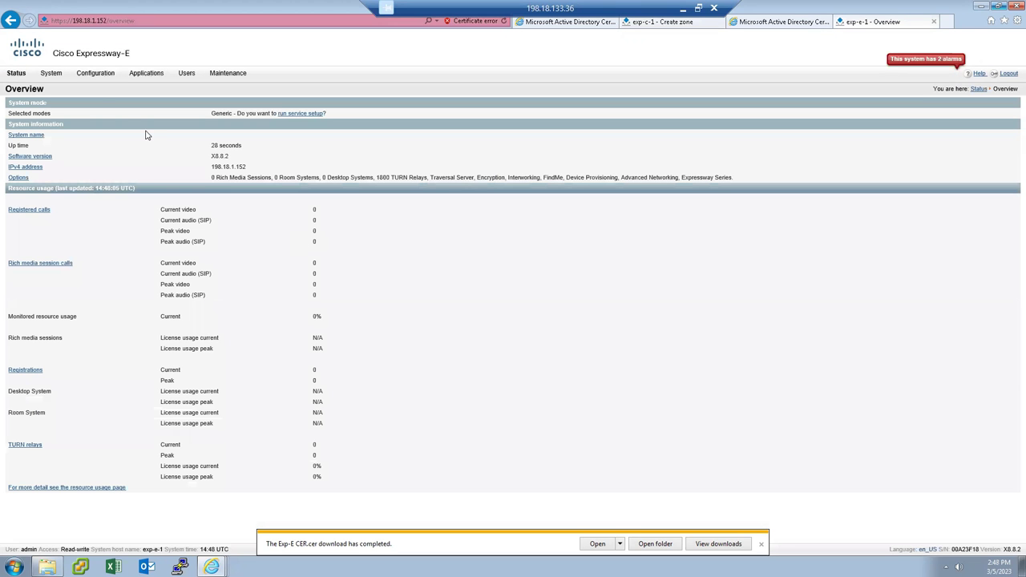
Start a new Expressway-E zone named MRA_Traversal and open its zone type choices.
left_click(96, 77)
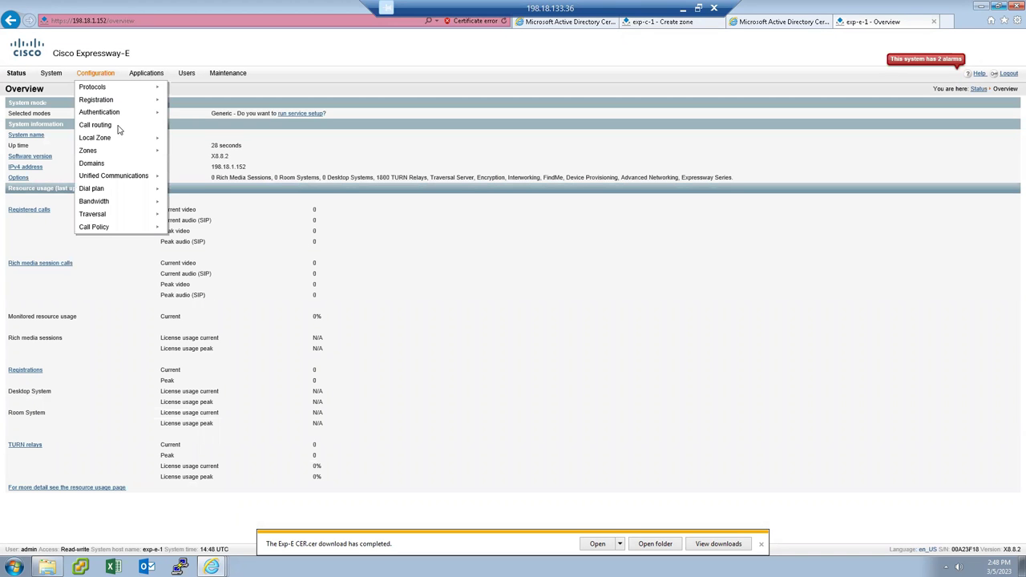
mouse_move(147, 153)
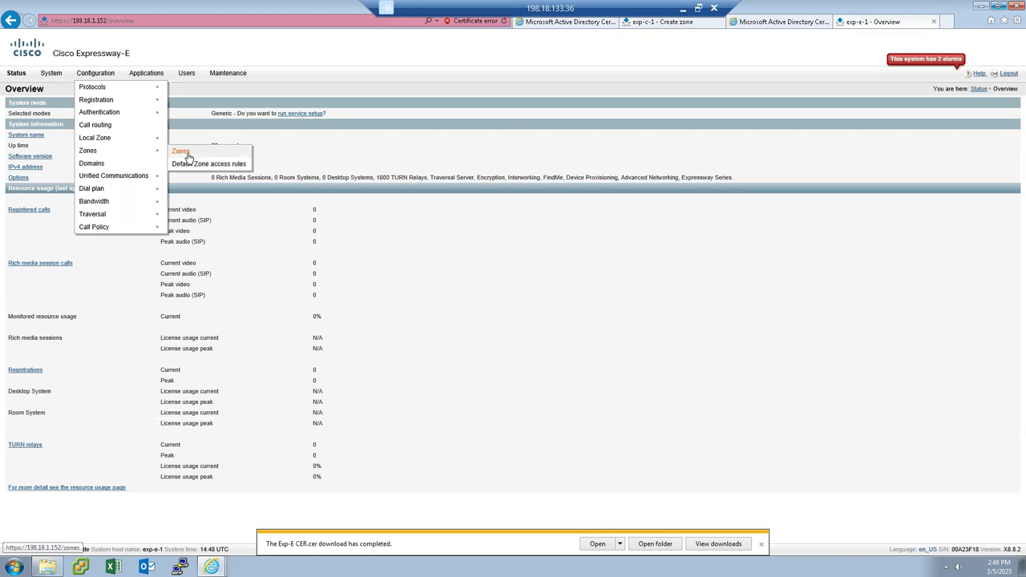
left_click(182, 153)
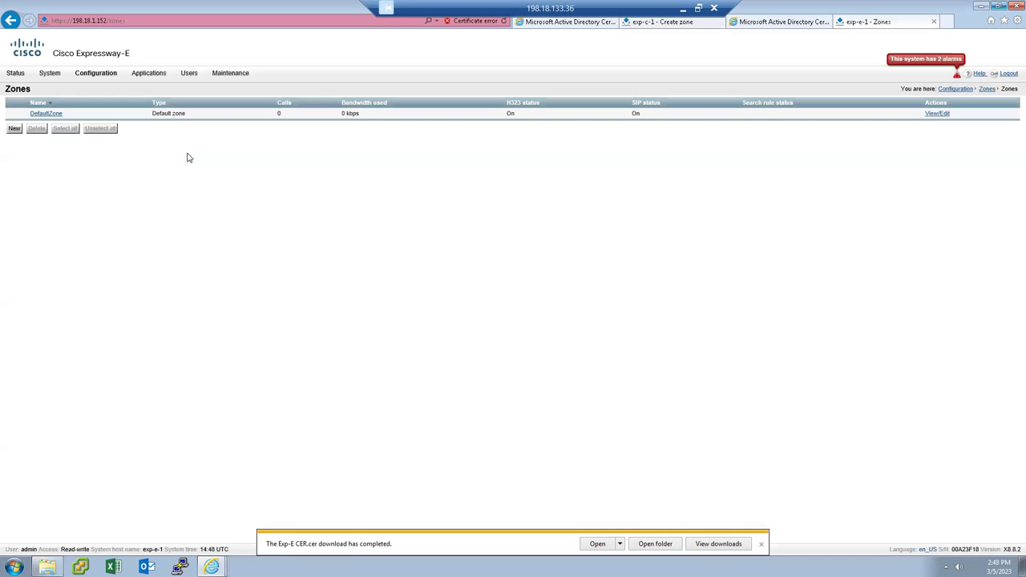
left_click(15, 129)
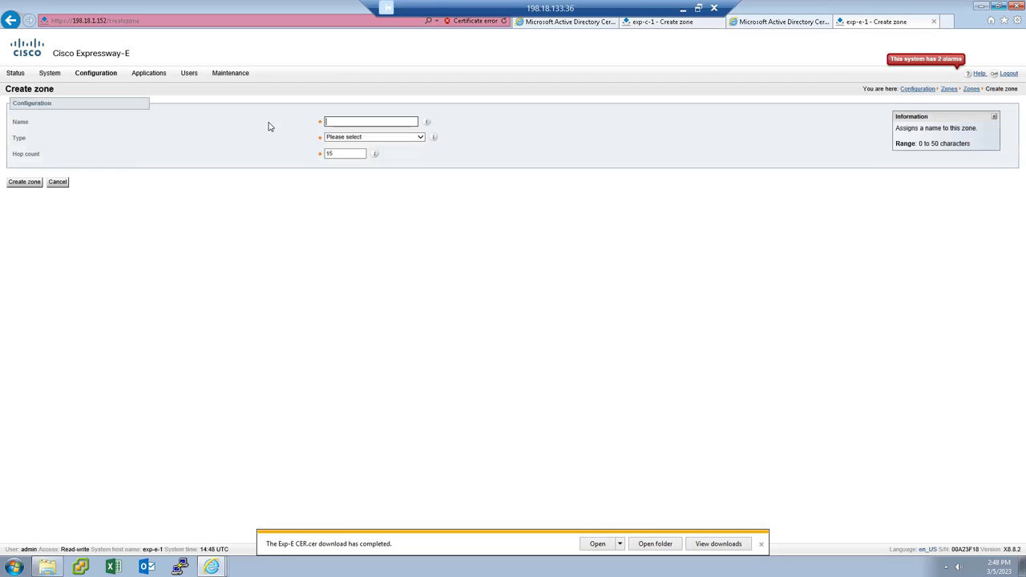
type("MRA_Traversal")
left_click(419, 137)
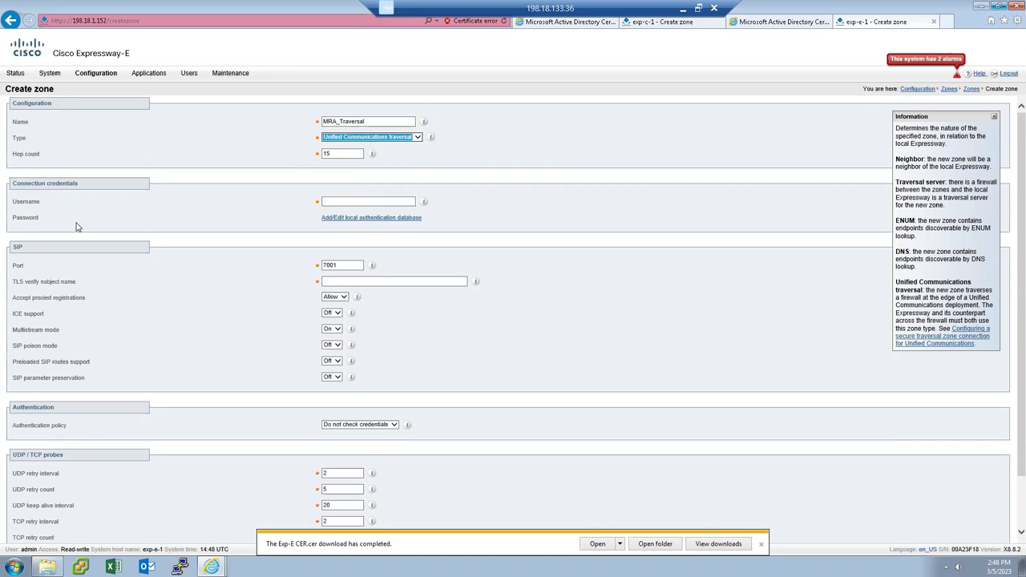
Add a new name-and-password credential to Expressway-E's local authentication database, then close the pop-up.
left_click(353, 218)
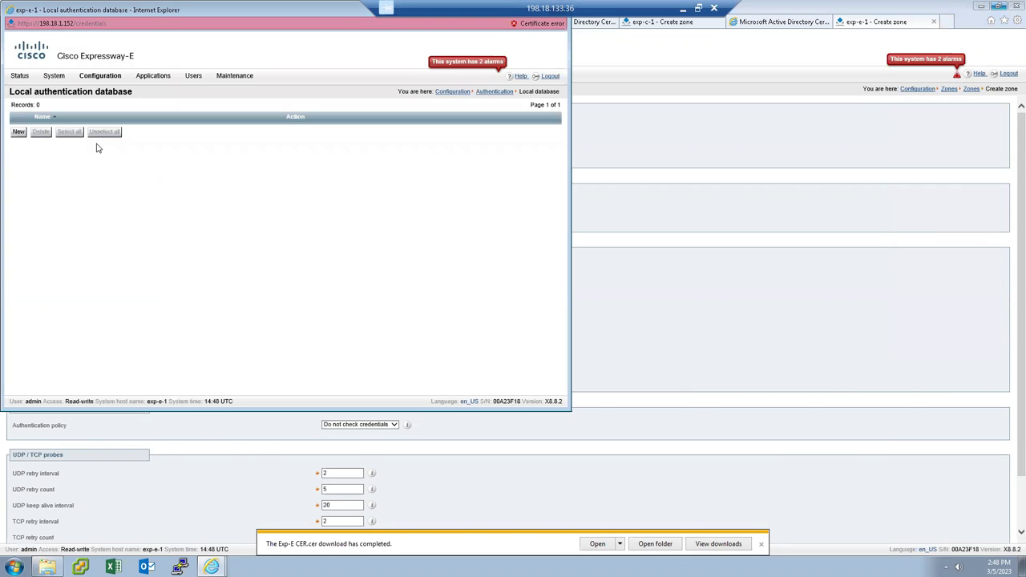
left_click(19, 134)
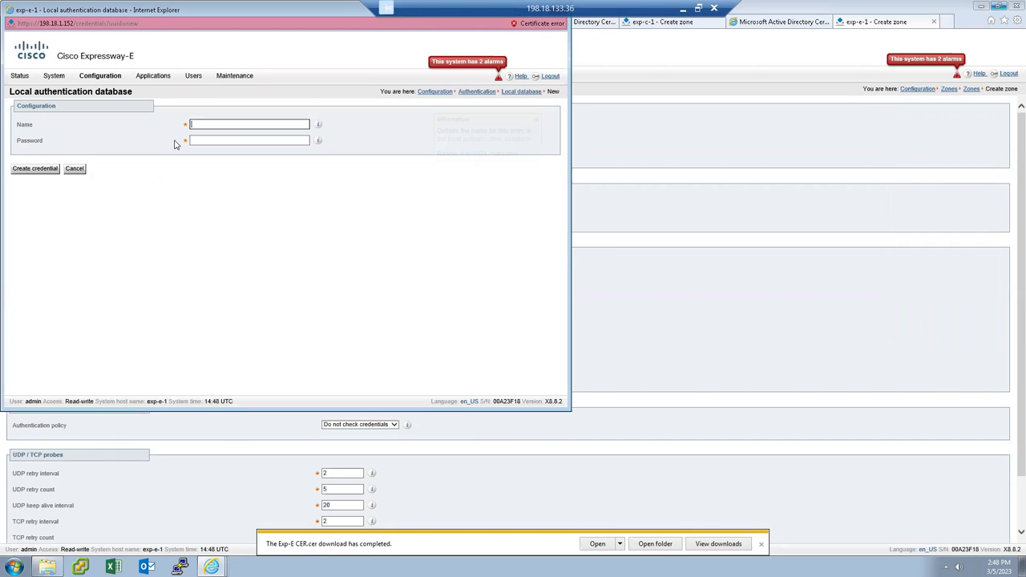
type("cisco")
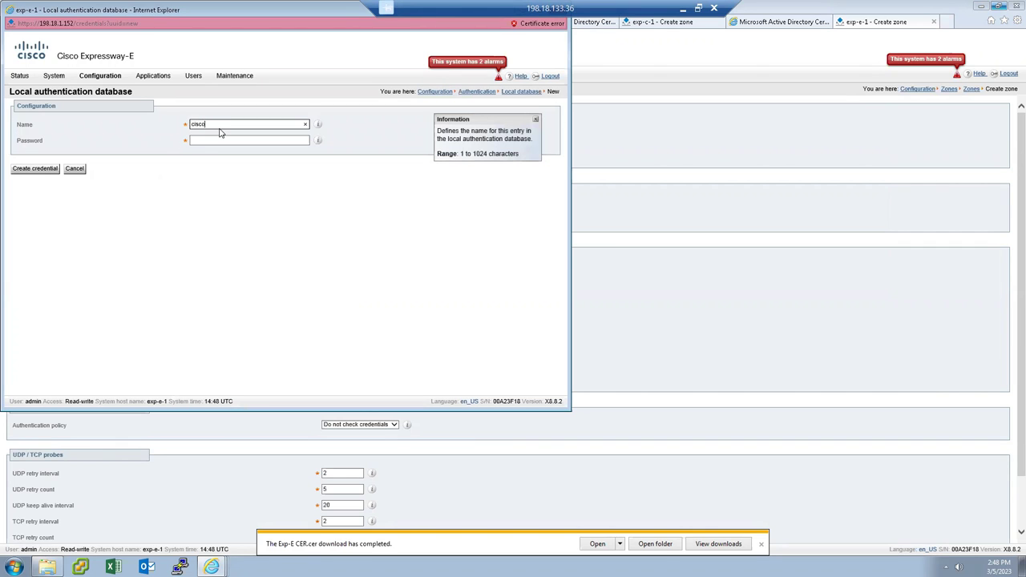
key("Tab")
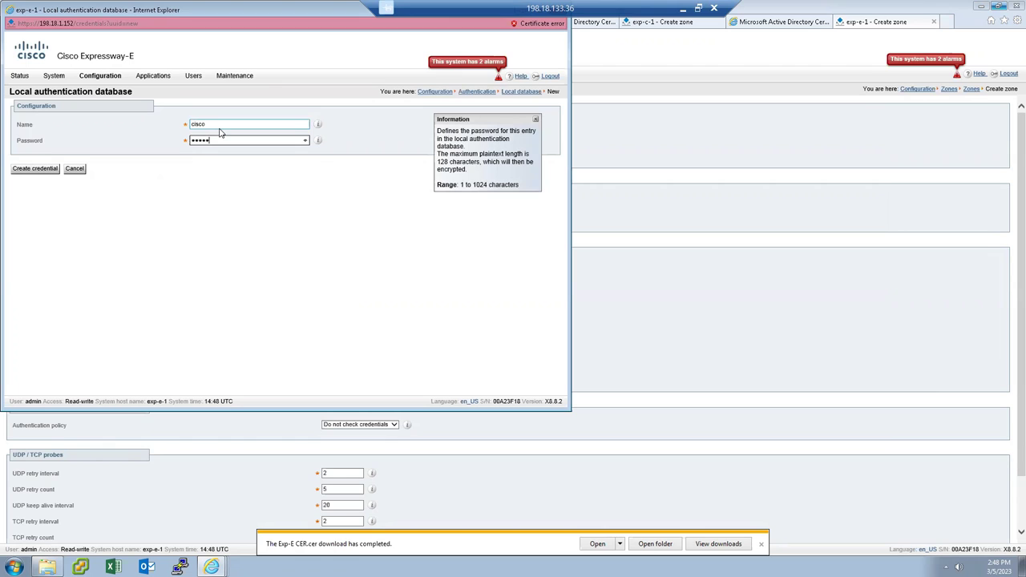
left_click(34, 169)
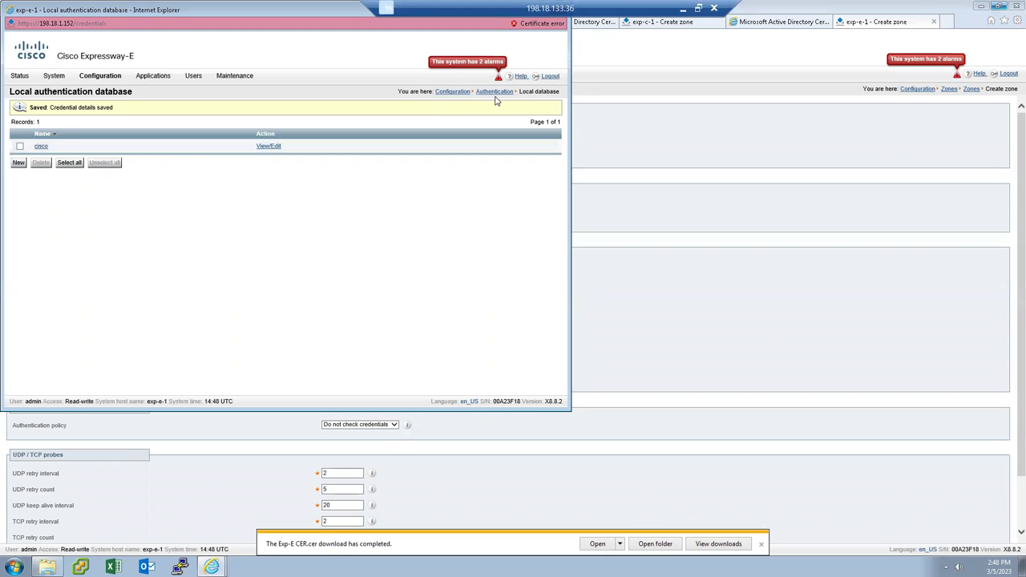
left_click_drag(362, 41, 363, 86)
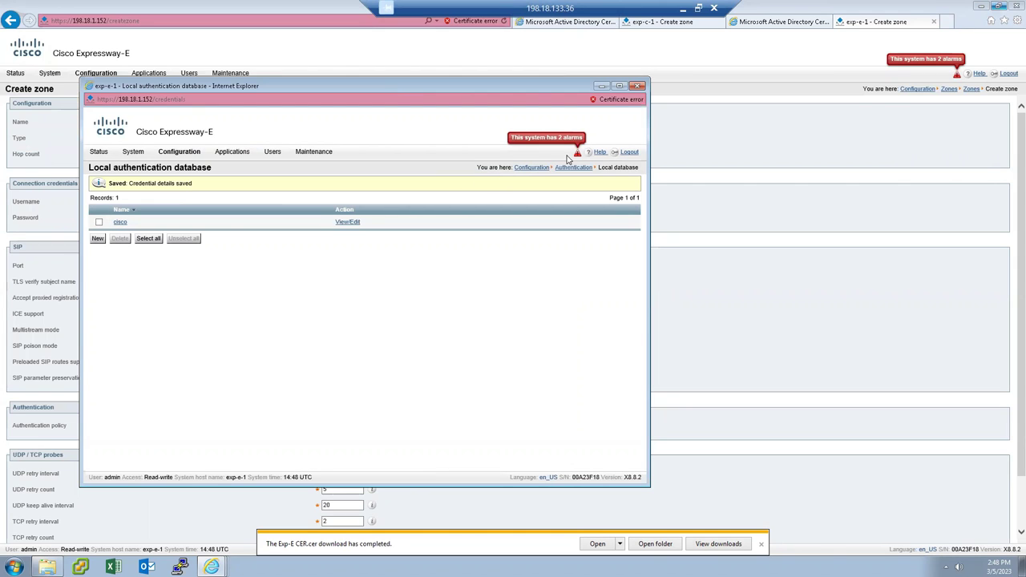
left_click(637, 85)
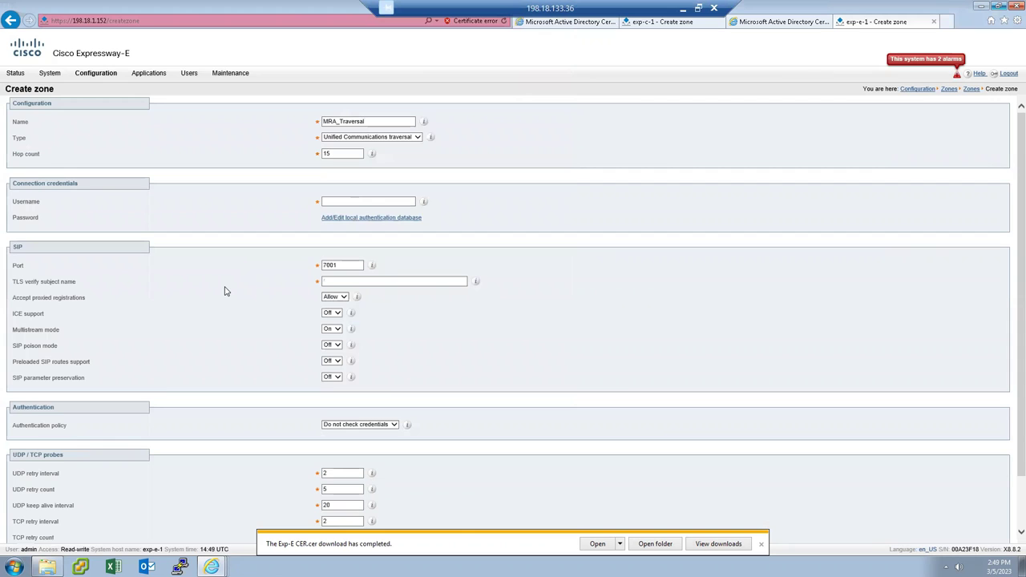
Set the authentication policy to Treat as authenticated and fill in the traversal username.
scroll(225, 292, "down", 2)
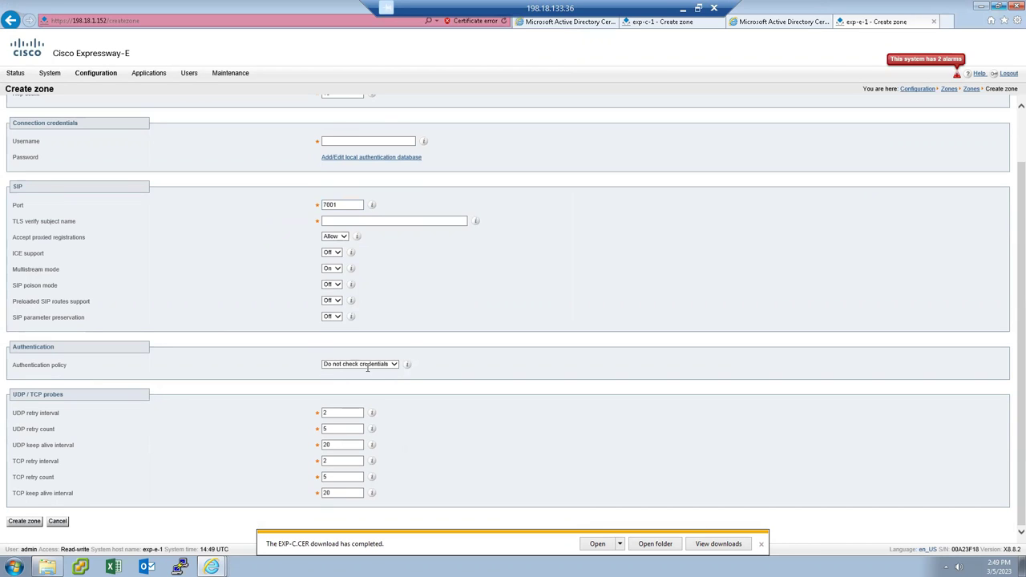
left_click(394, 365)
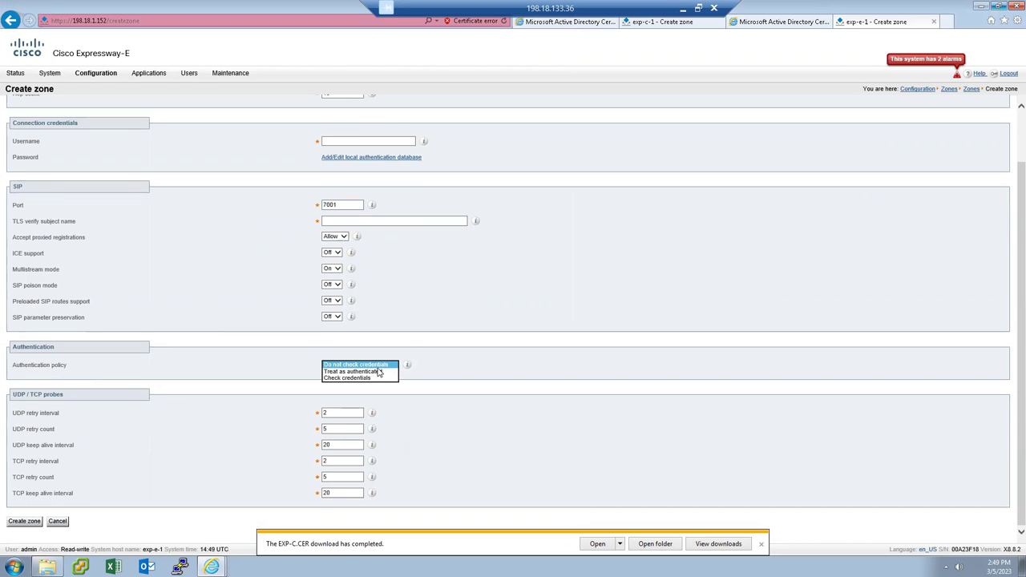
left_click(371, 372)
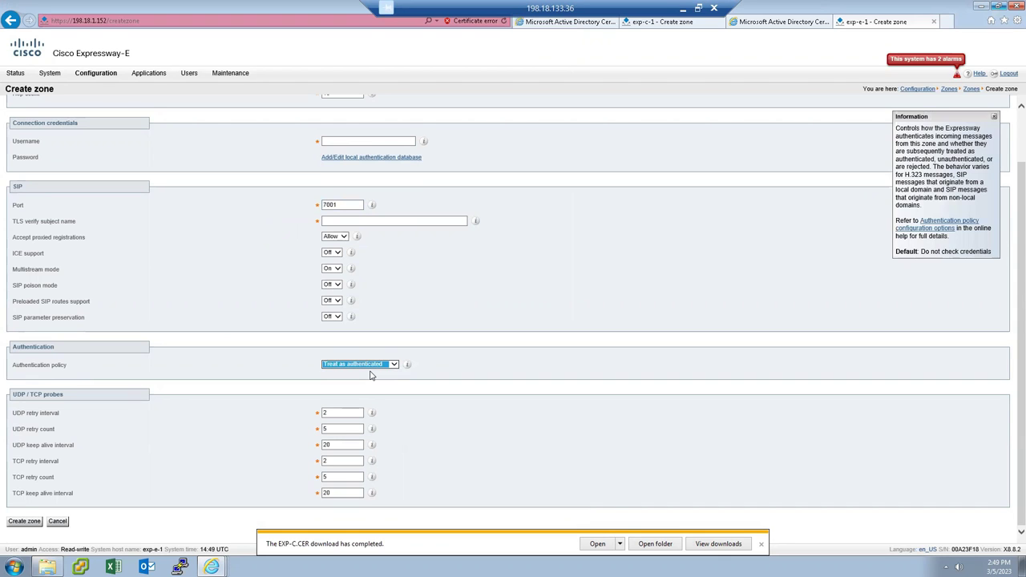
left_click(343, 141)
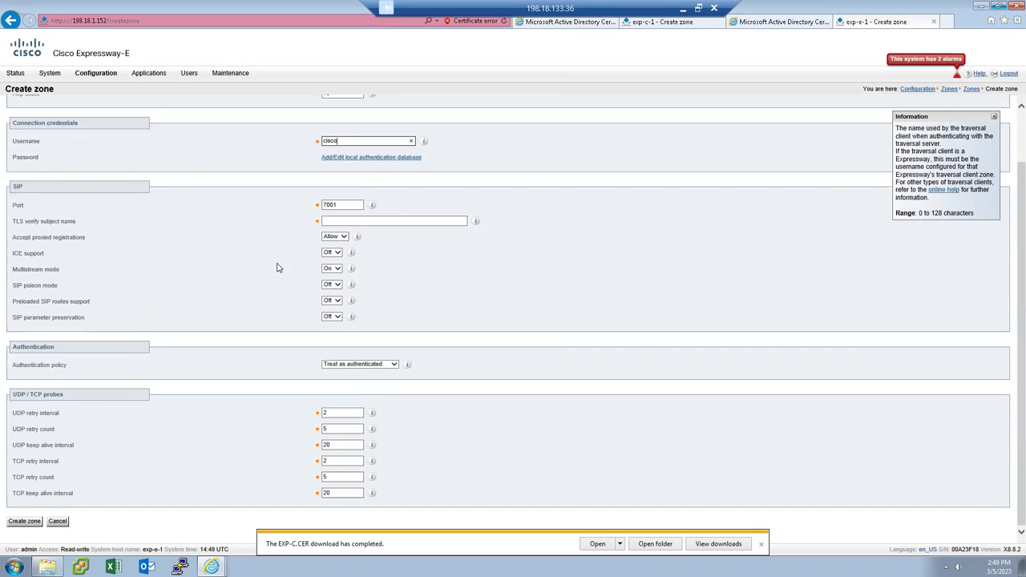
scroll(115, 267, "up", 1)
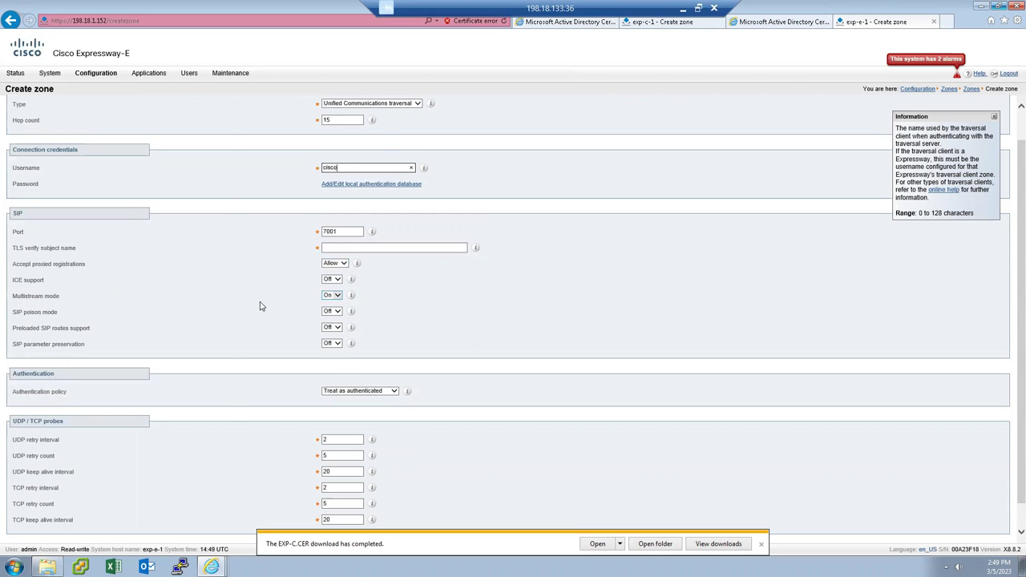
key("ctrl+a")
left_click(752, 99)
Enter TLS verify subject name exp-c-1.dcloud.cisco.com and create the Expressway-E zone.
left_click(397, 247)
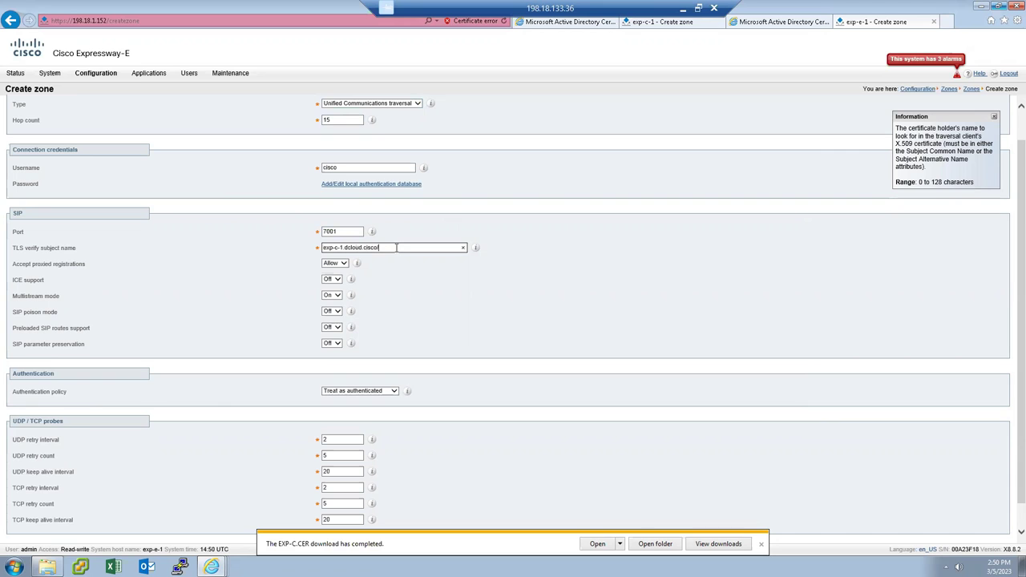
type(".com")
scroll(206, 311, "down", 1)
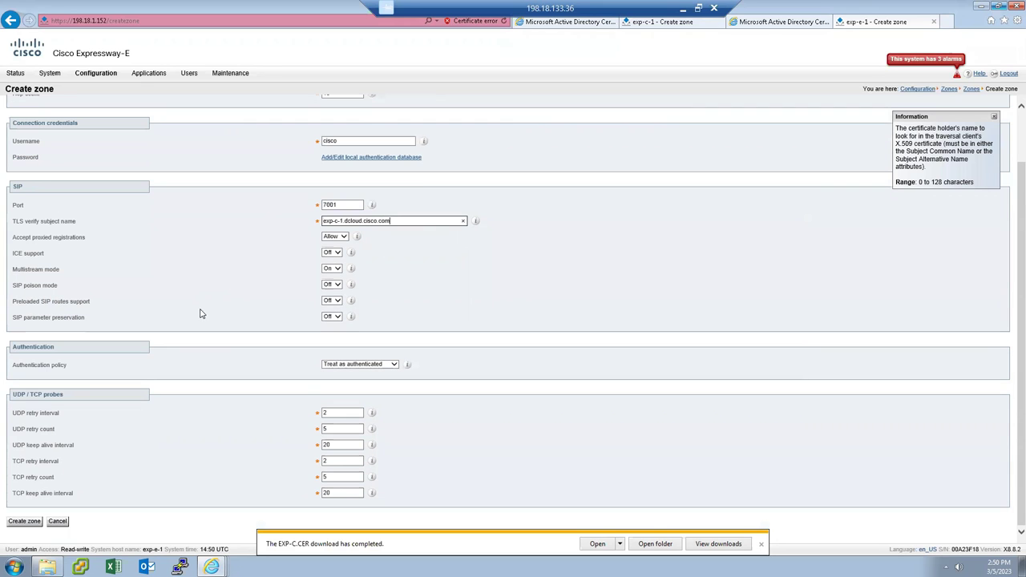
left_click(24, 521)
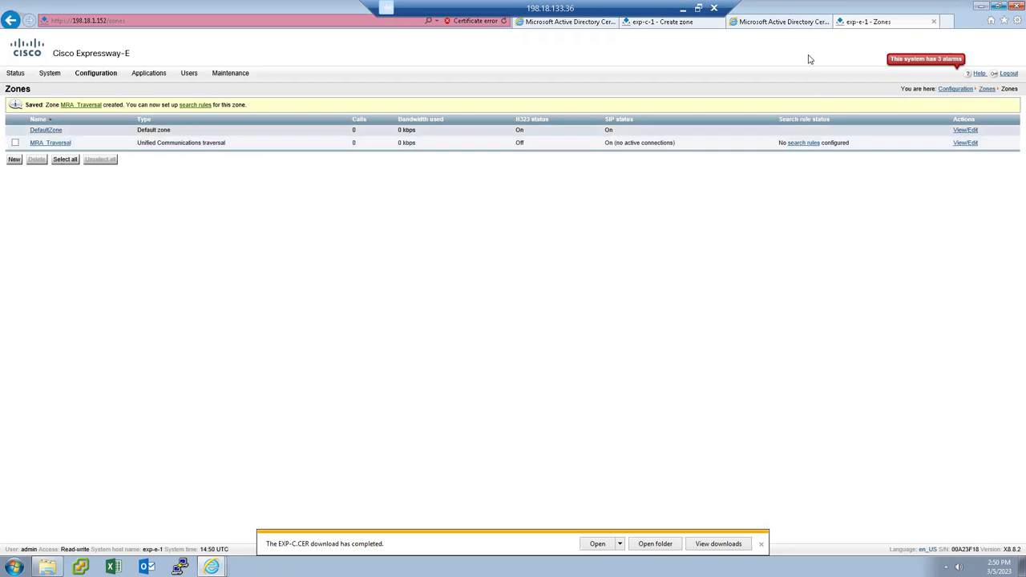
left_click(652, 22)
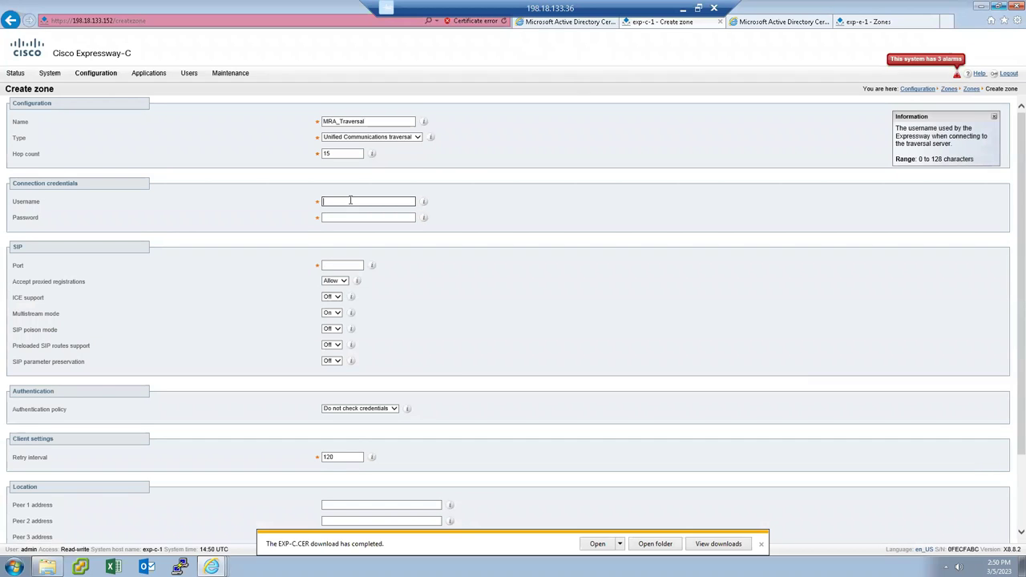
Enter the Expressway-C zone's username and password and set its SIP port to 7001.
type("o")
key("Tab")
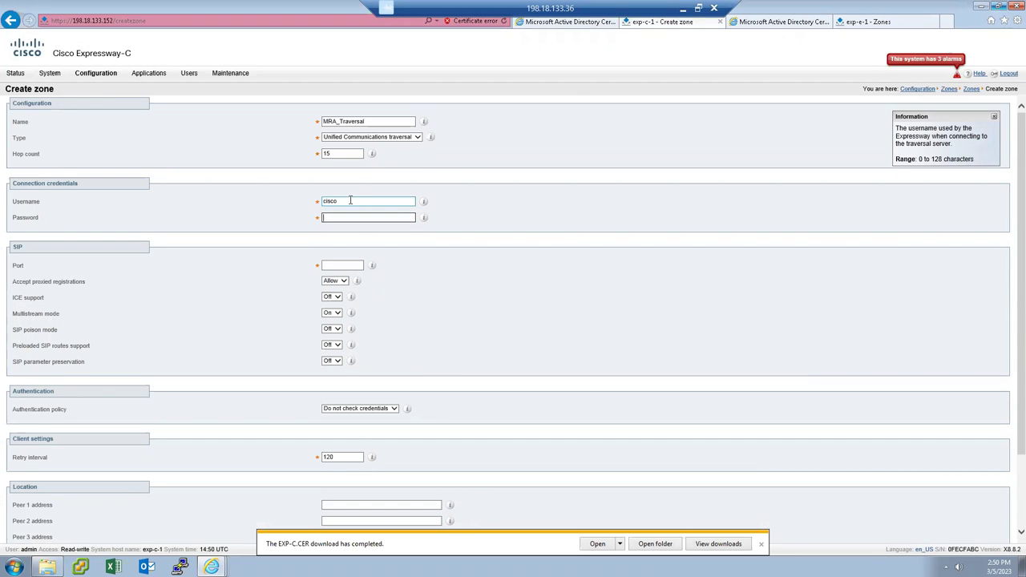
type("cisco")
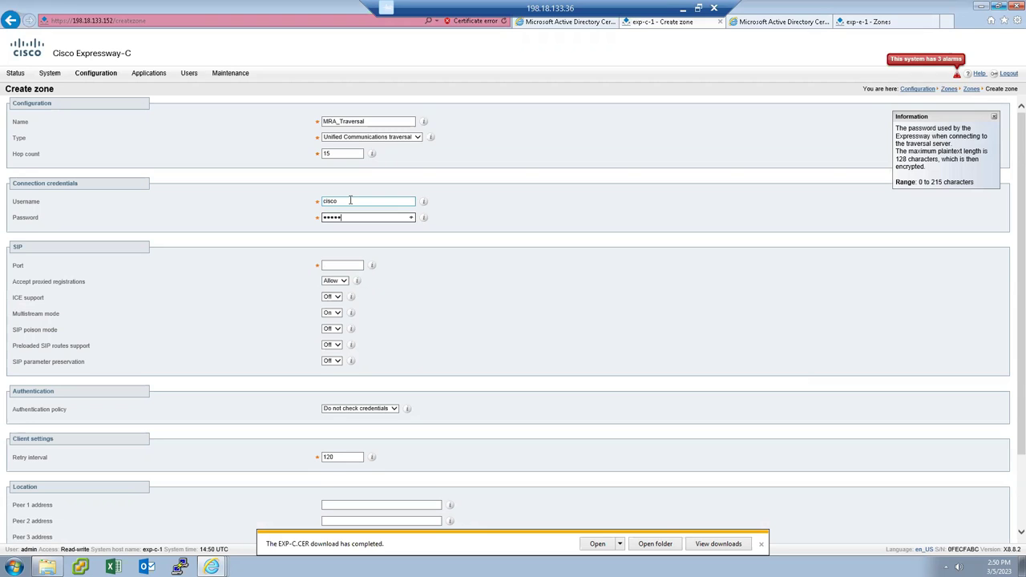
left_click(342, 266)
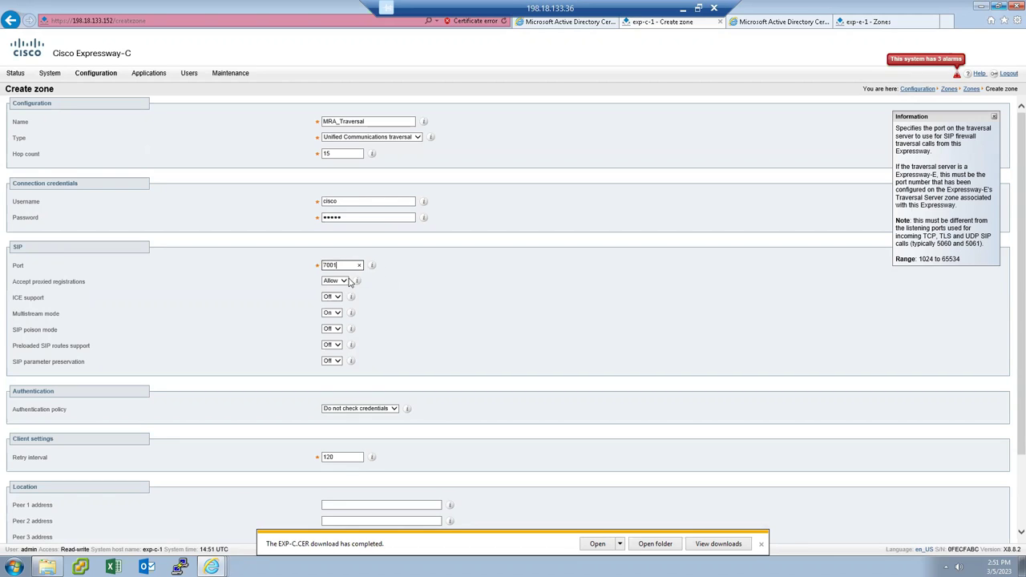
left_click(873, 23)
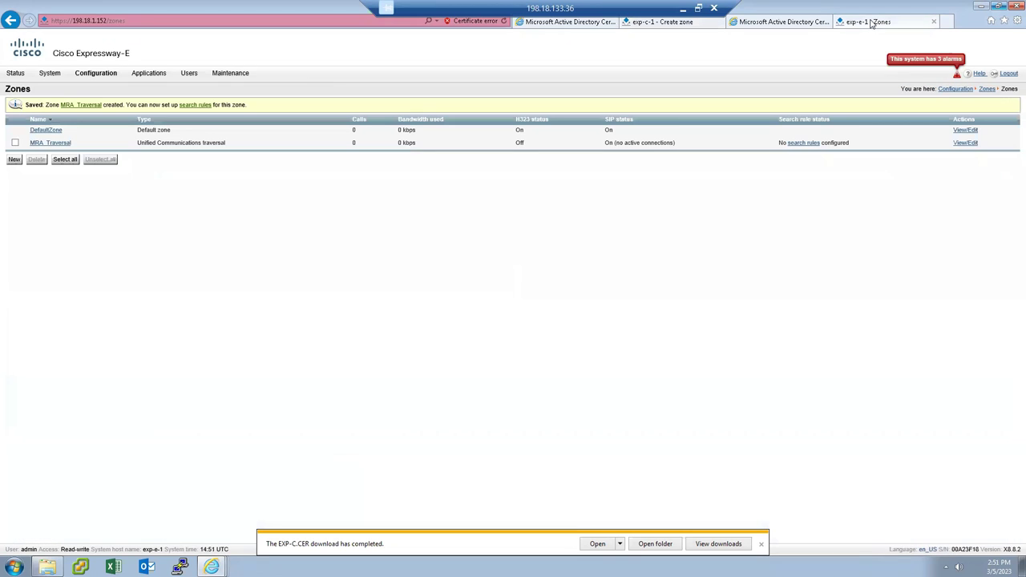
Review Expressway-E's MRA_Traversal zone settings, then resume the Expressway-C zone form.
left_click(49, 144)
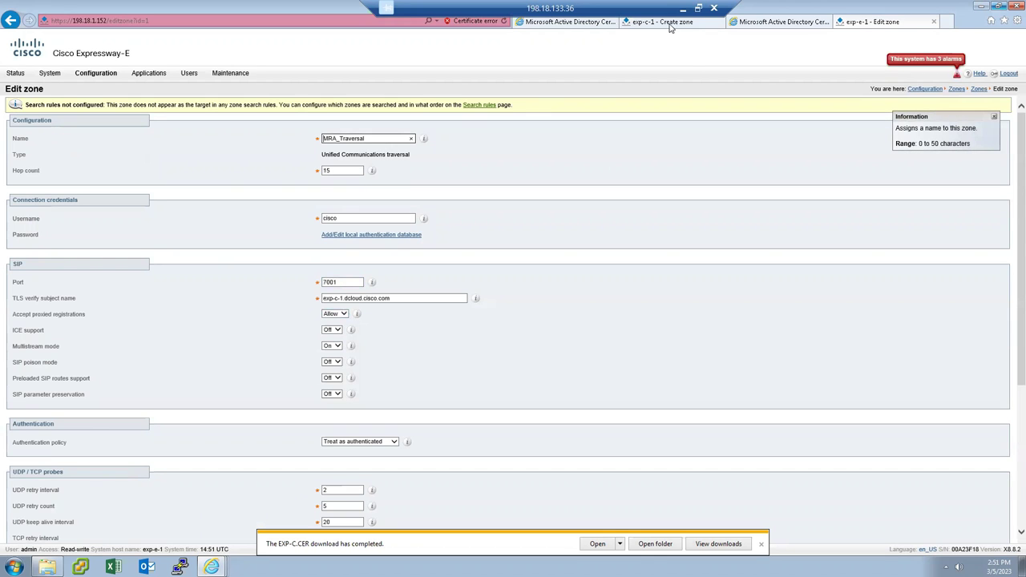
left_click(669, 22)
left_click(338, 266)
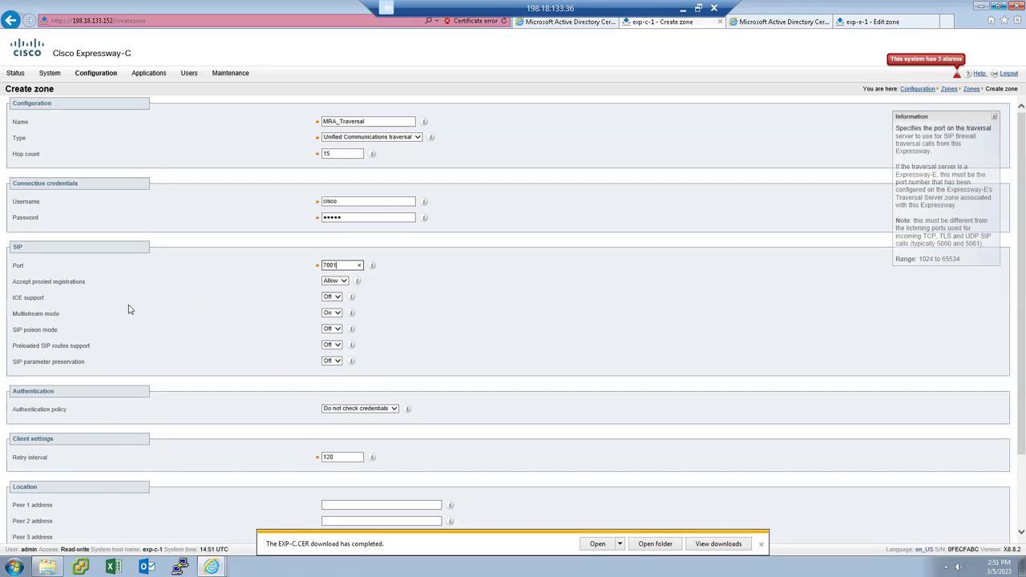
Set Treat as authenticated and Peer 1 address exp-e-1.dcloud.cisco, then create the Expressway-C zone.
left_click(384, 411)
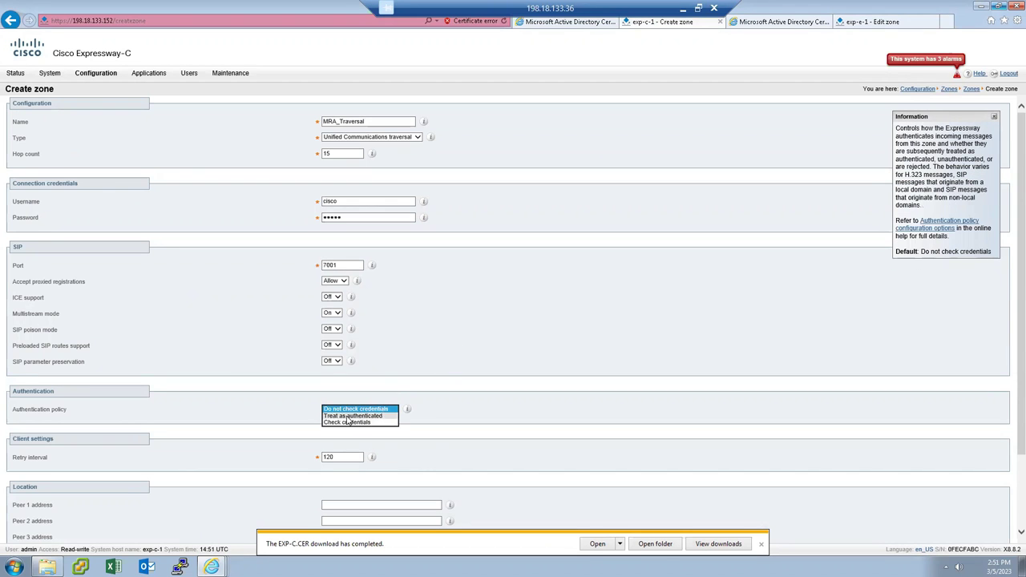
left_click(347, 417)
scroll(557, 358, "down", 3)
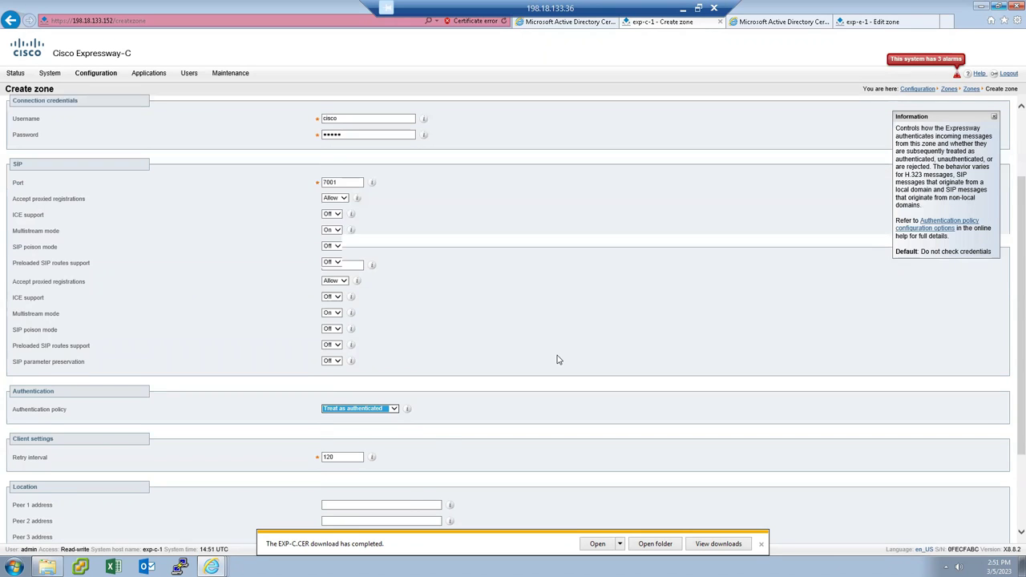
left_click(350, 411)
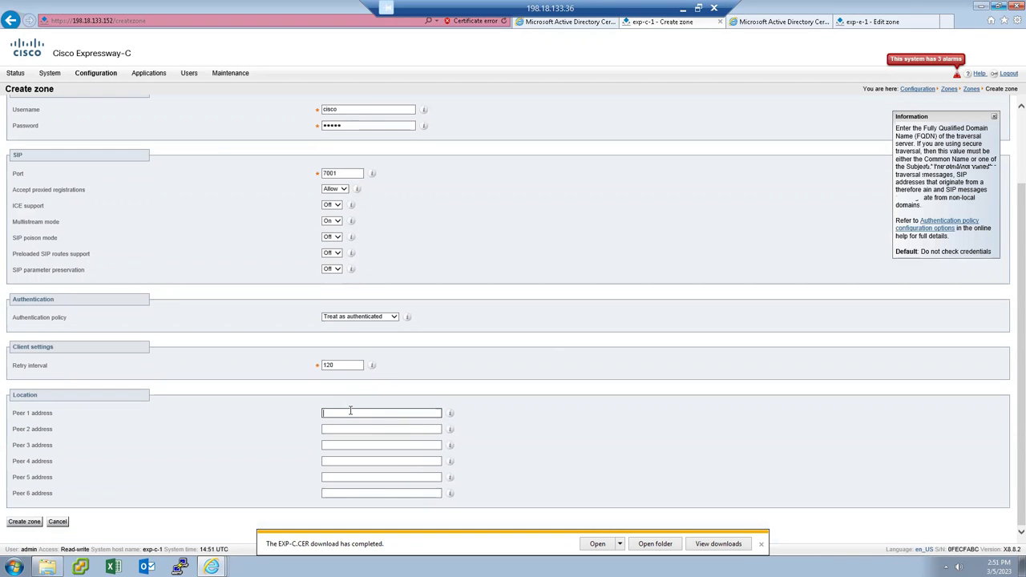
type("exp-e-1.dcloud")
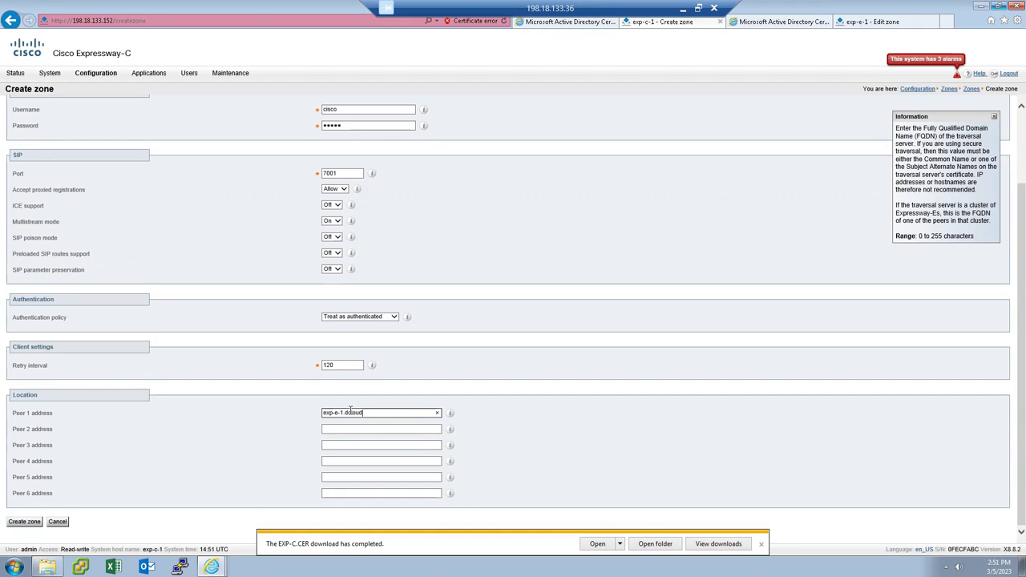
type(".cisco")
left_click(27, 522)
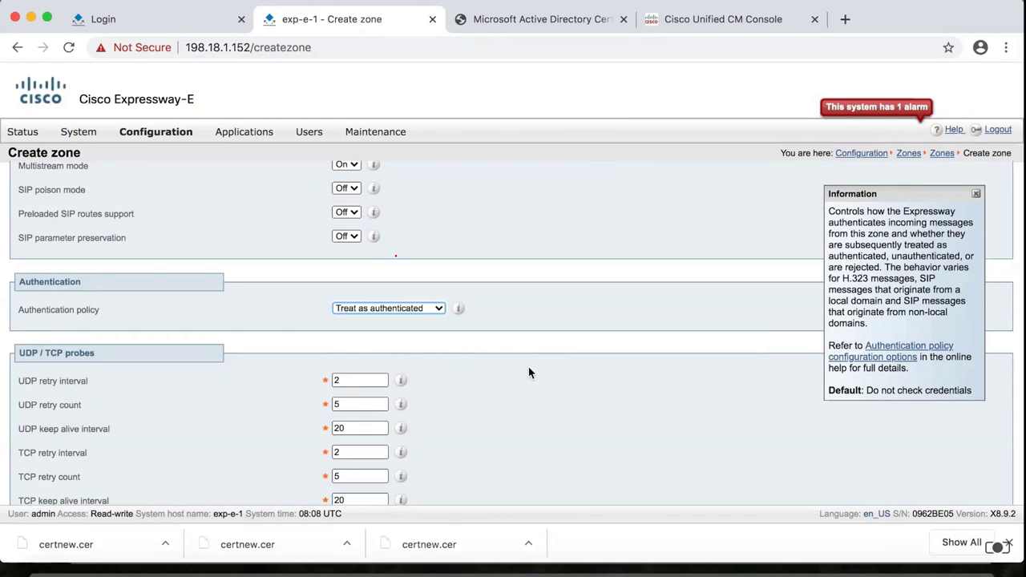
Submit MRA_Traversal on Expressway-E and Expressway-C, then confirm Expressway-E shows SIP status Active.
scroll(32, 478, "down", 2)
left_click(32, 473)
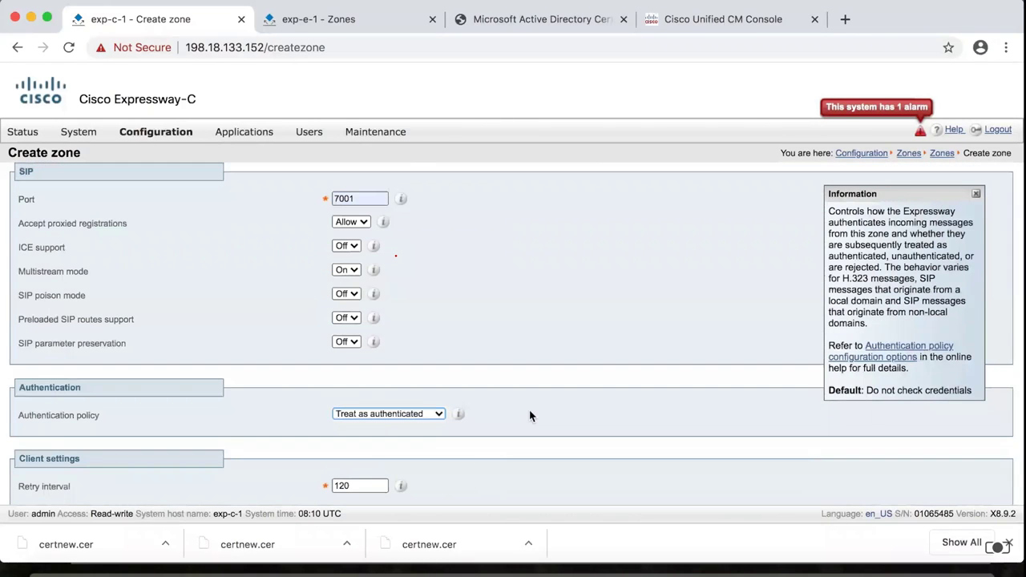
left_click(36, 475)
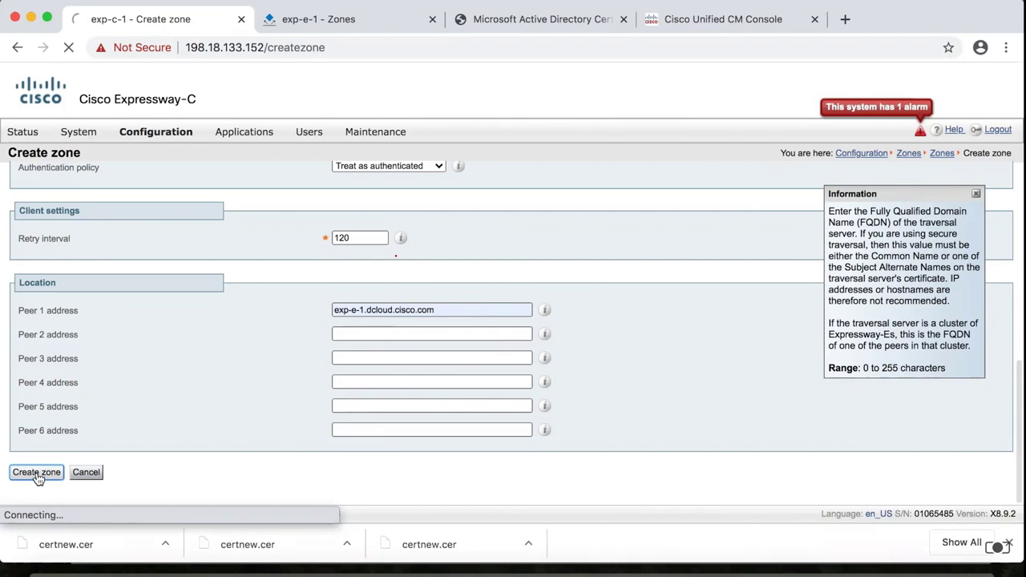
left_click(337, 19)
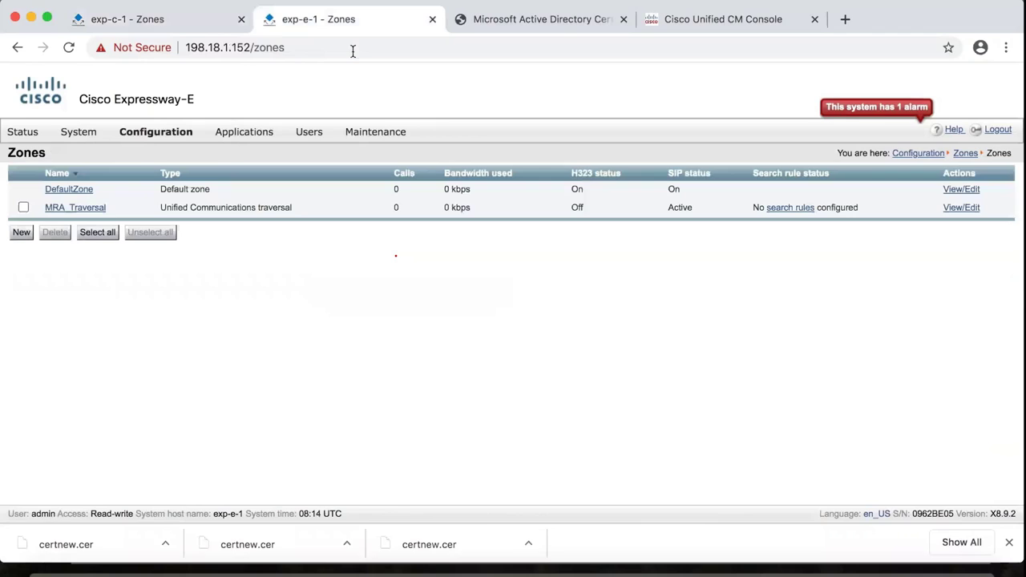